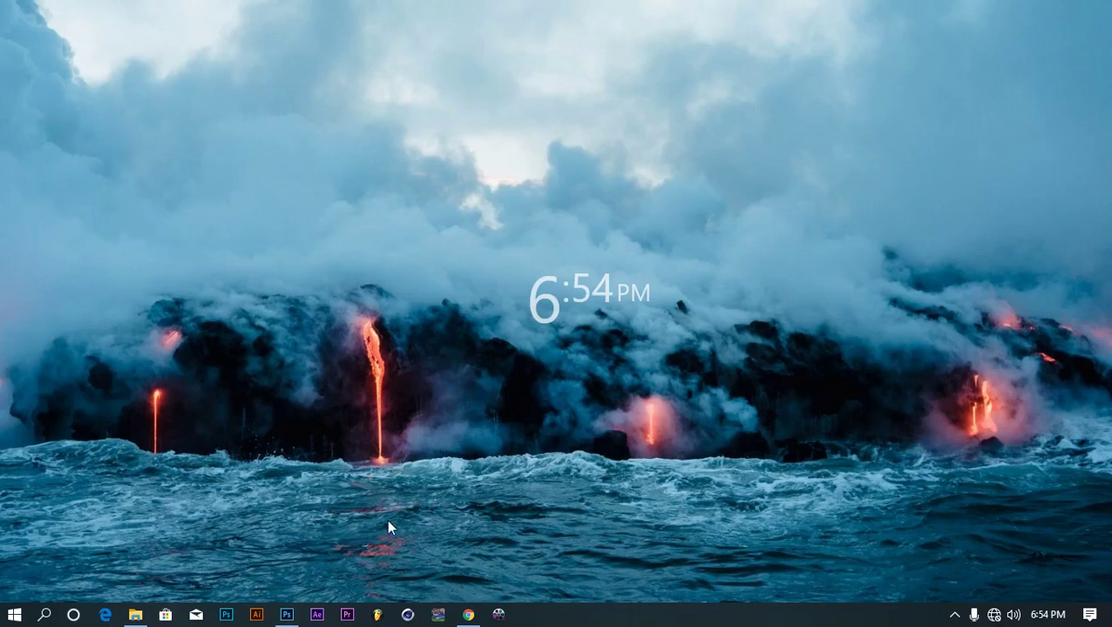
Step: Bring the Hello poster back up in Photoshop and start a new document from the File menu
{"action": "left_click", "coordinate": [293, 618]}
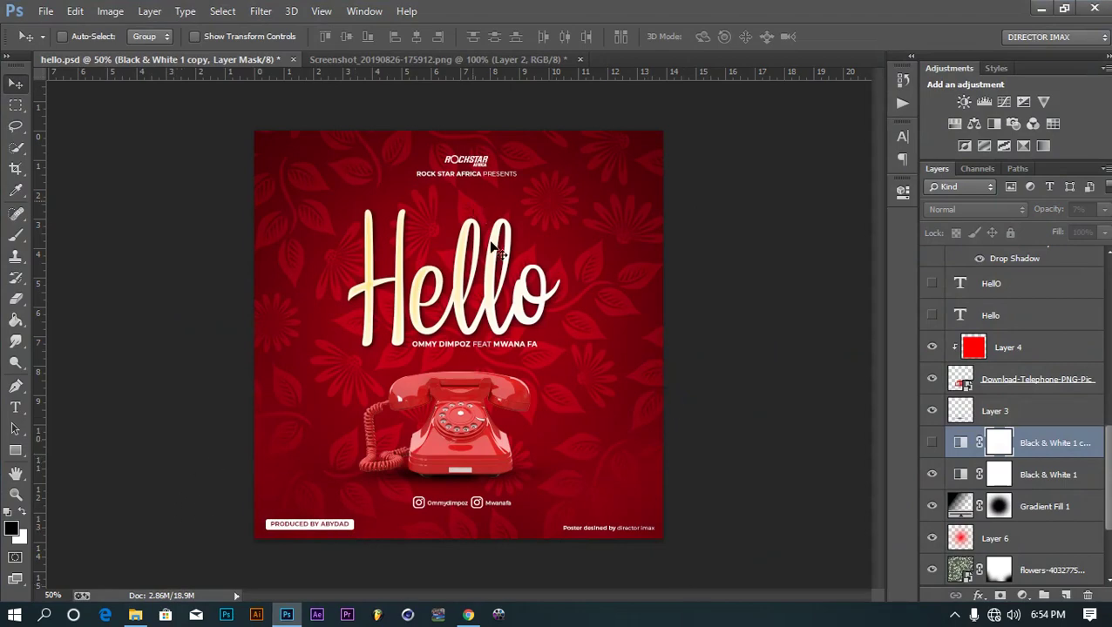
{"action": "left_click", "coordinate": [48, 11]}
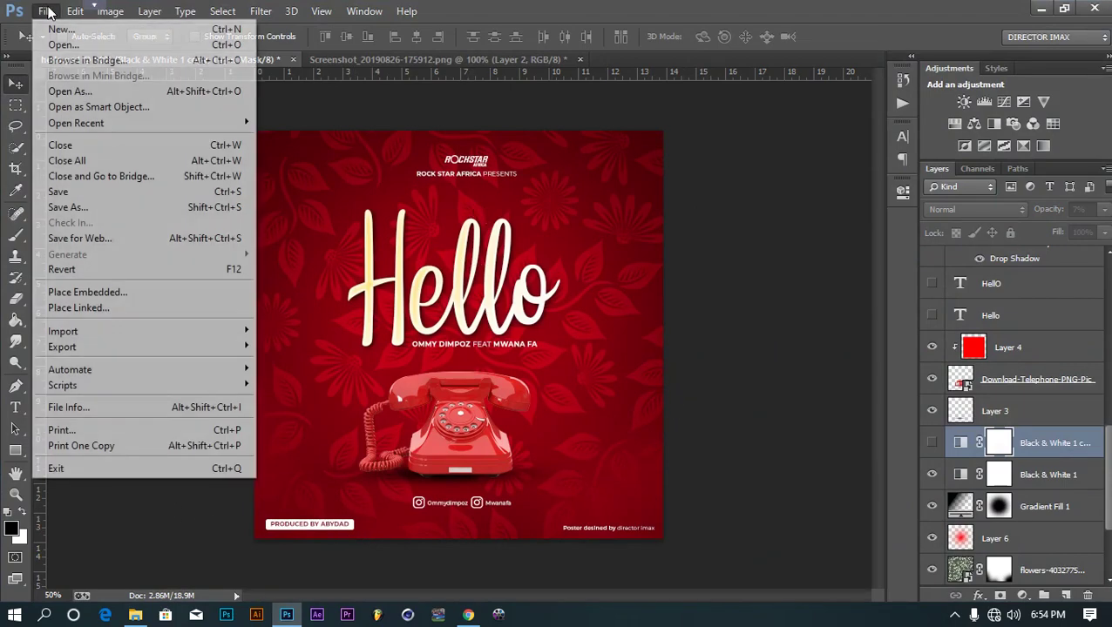
{"action": "left_click", "coordinate": [60, 29]}
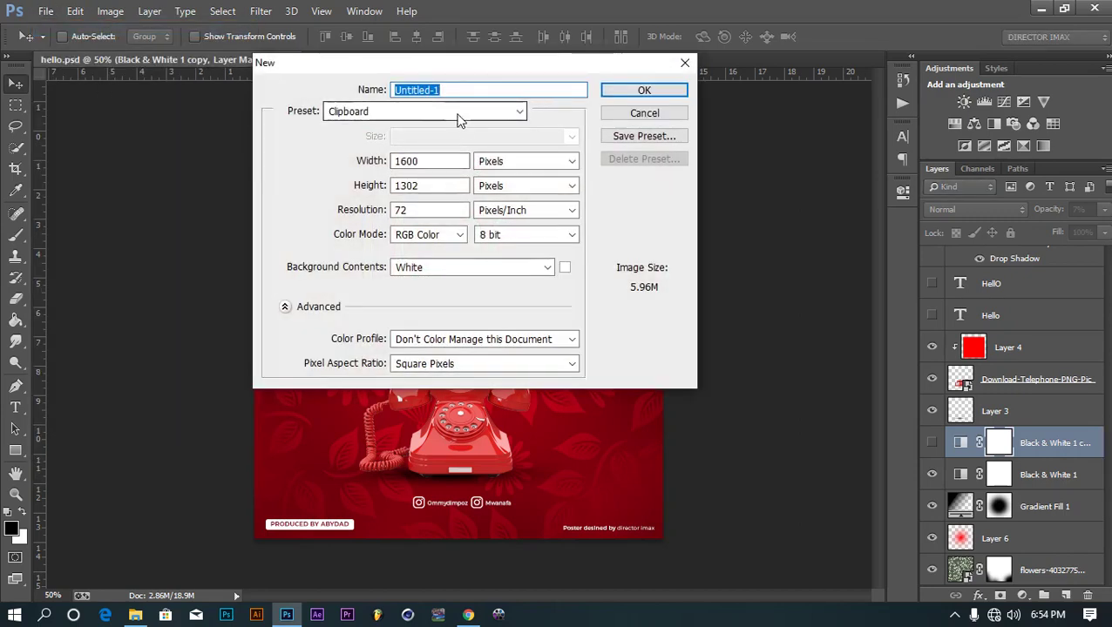
Step: Set width and height to 1000 pixels, name it 'music poster tutorial', and create it
{"action": "left_click", "coordinate": [502, 162]}
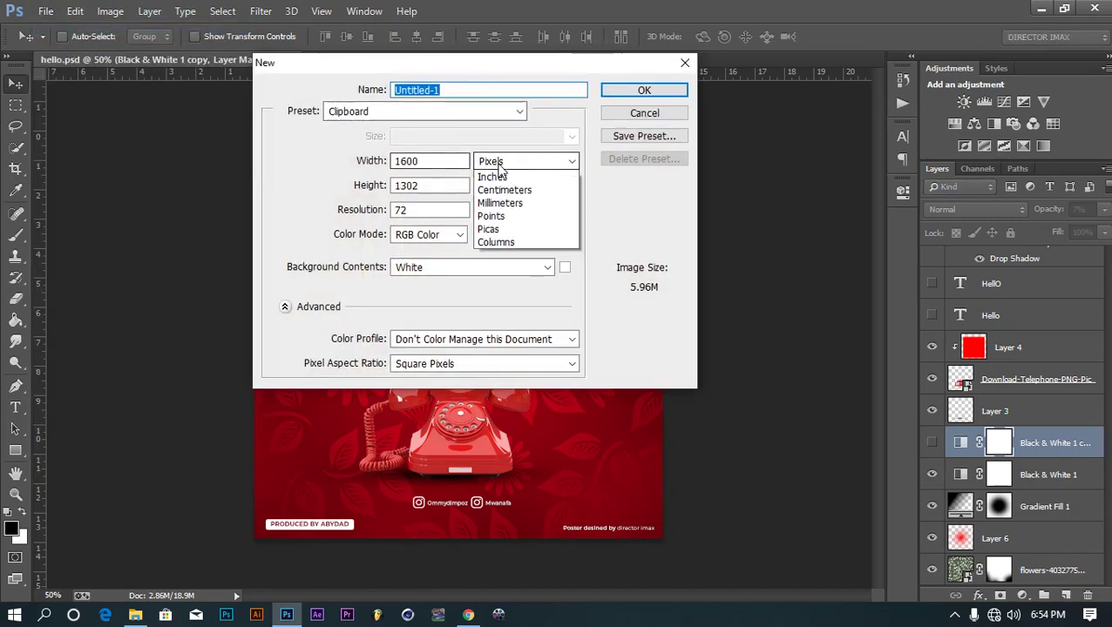
{"action": "key", "text": "shift+Tab"}
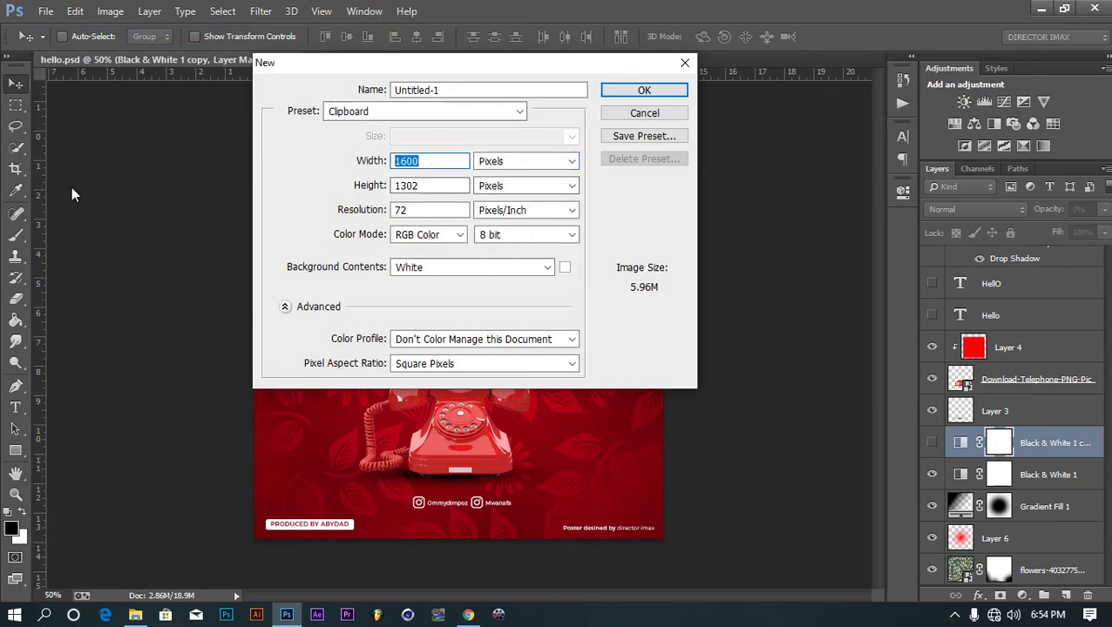
{"action": "type", "text": "1000"}
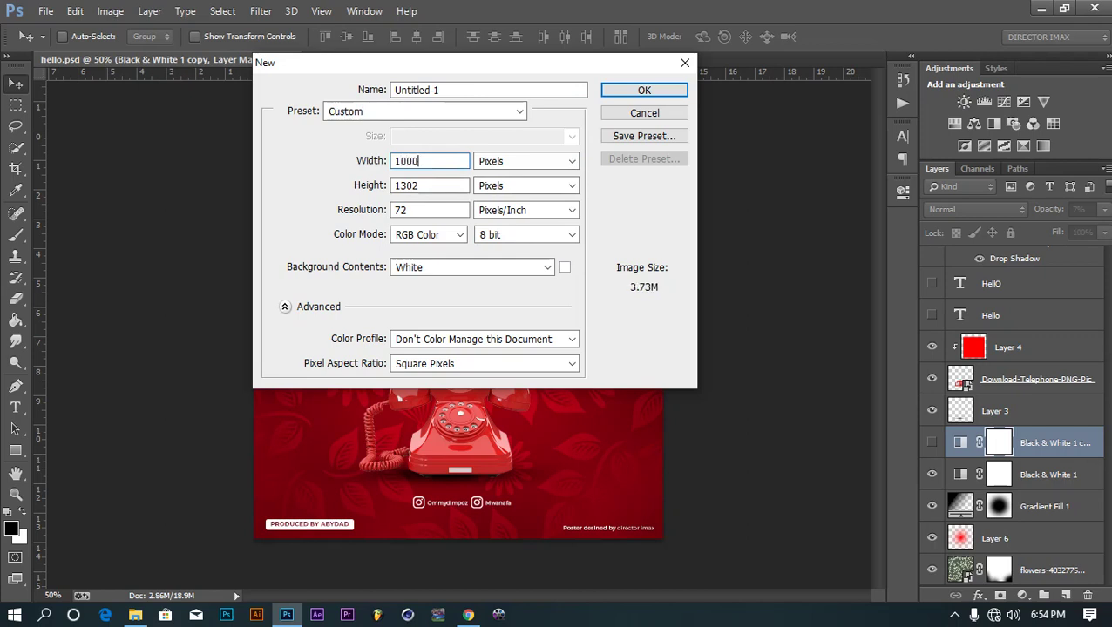
{"action": "key", "text": "Tab"}
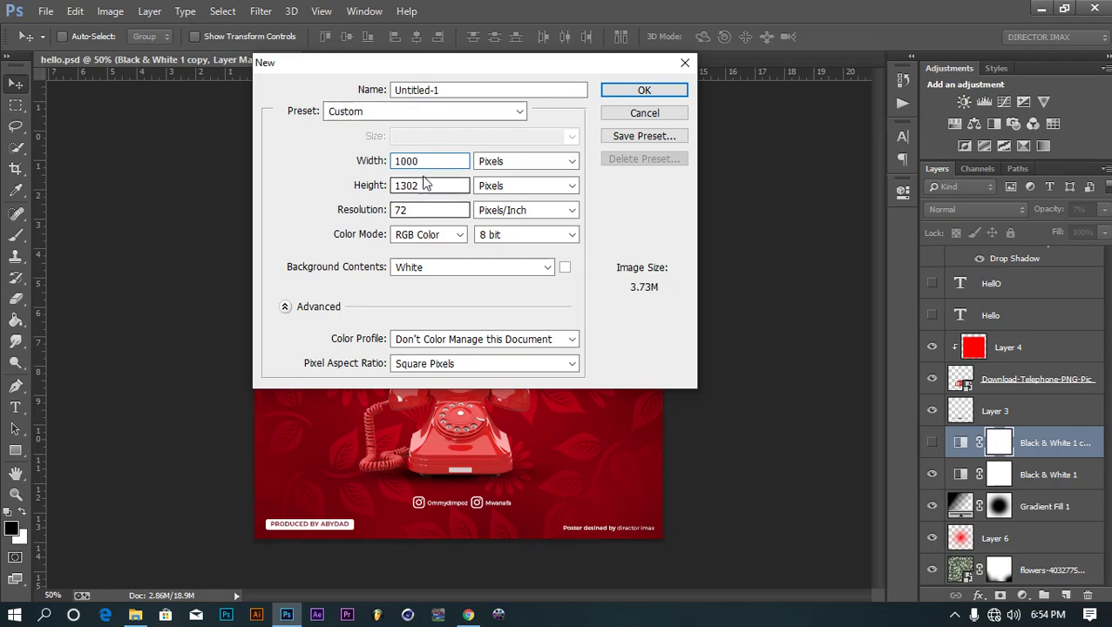
{"action": "key", "text": "shift+Tab"}
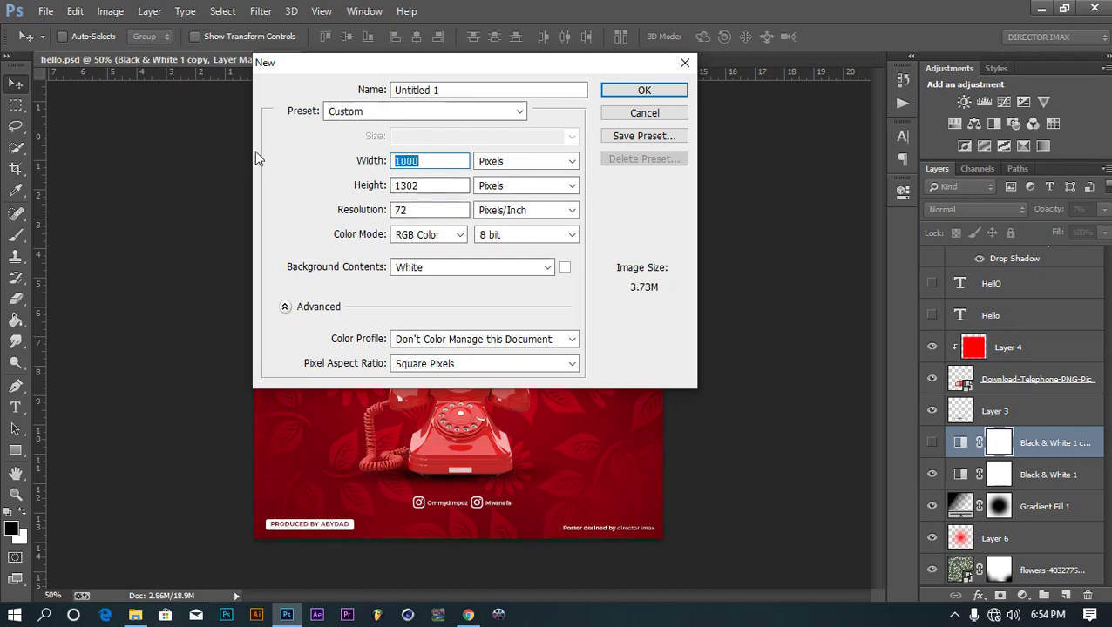
{"action": "double_click", "coordinate": [448, 185]}
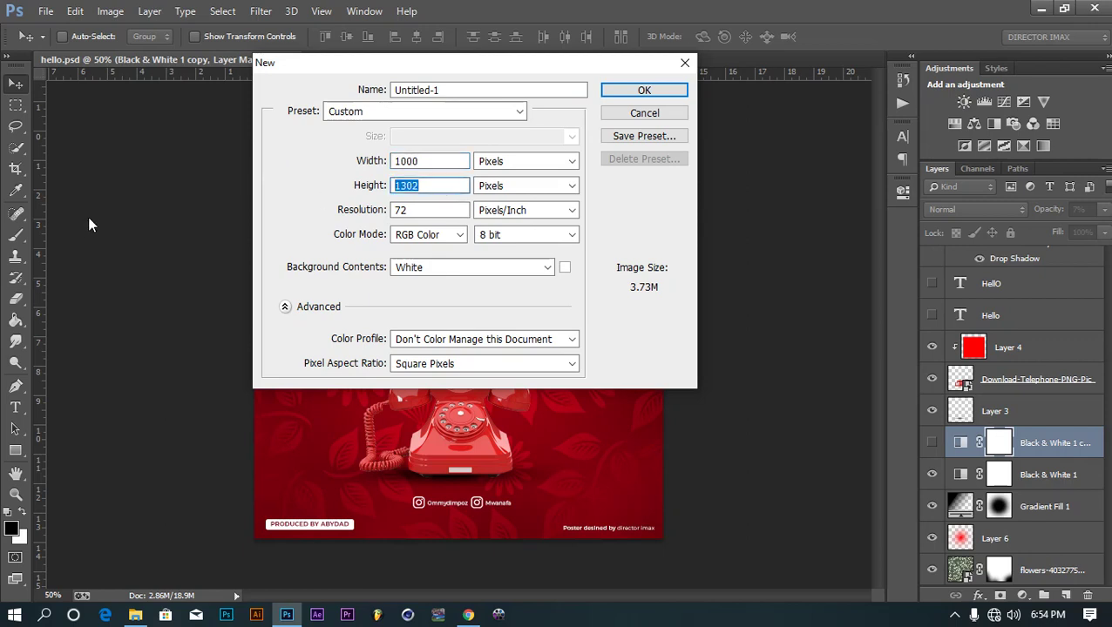
{"action": "type", "text": "1000"}
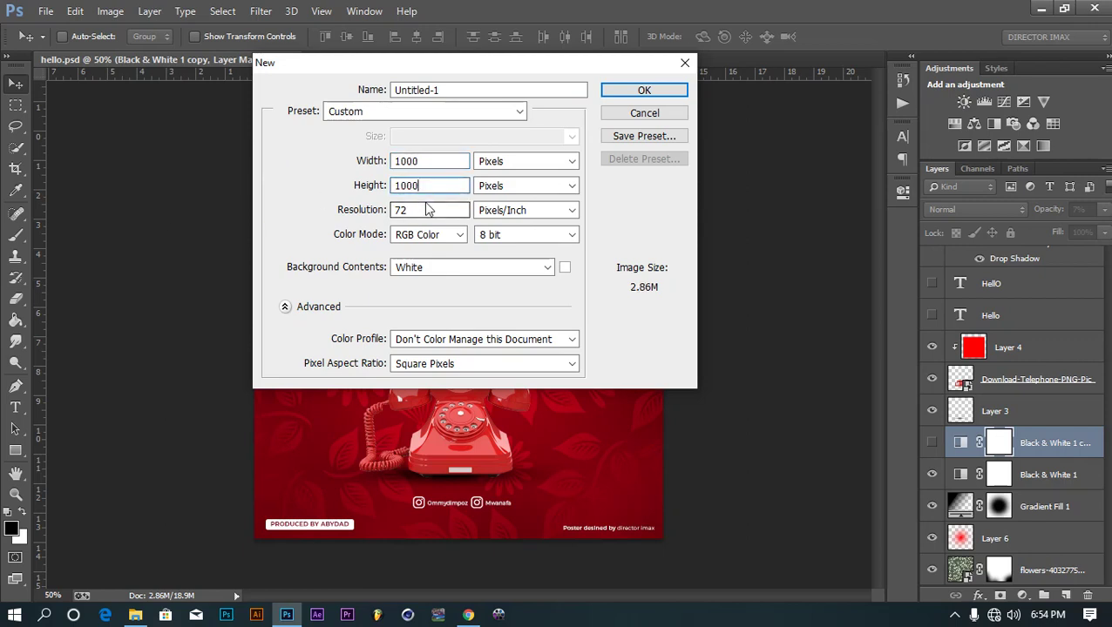
{"action": "double_click", "coordinate": [437, 210]}
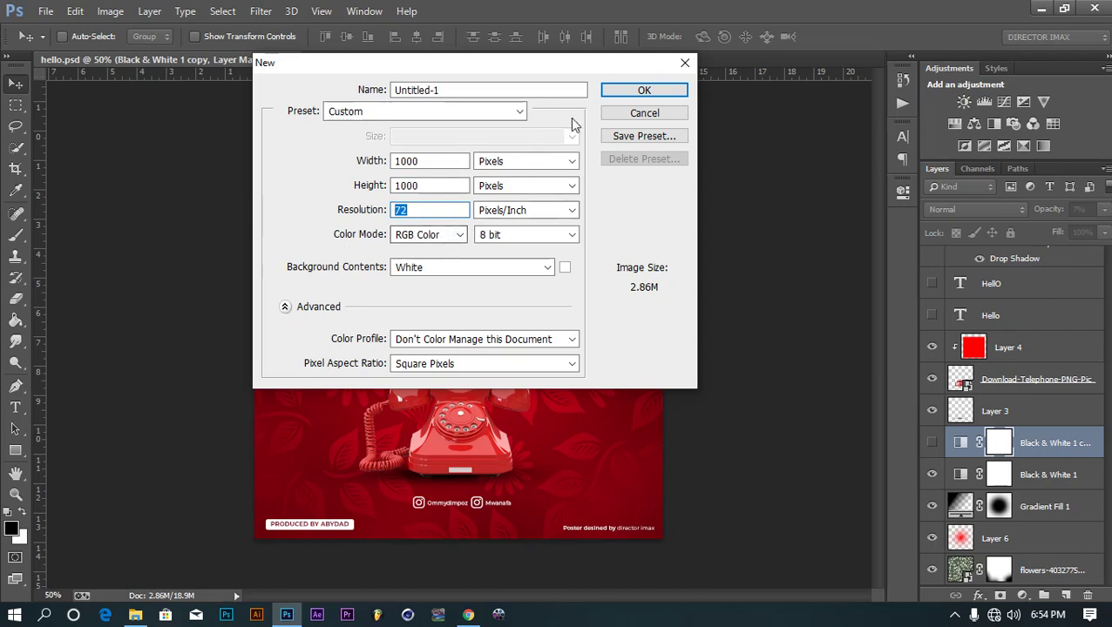
{"action": "left_click", "coordinate": [503, 91]}
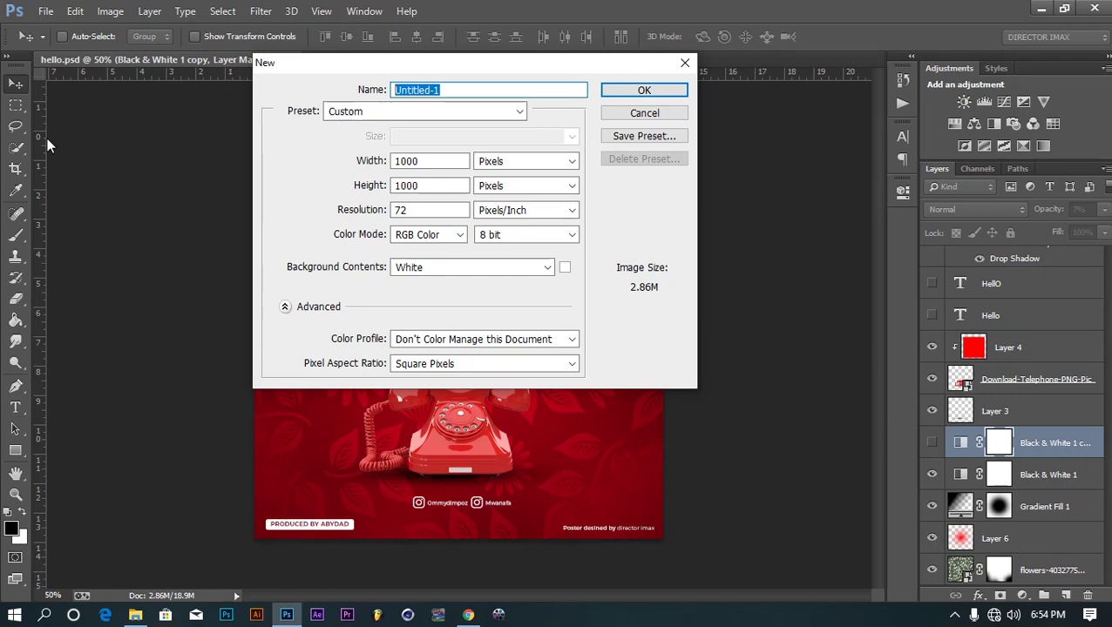
{"action": "type", "text": "music poster tutorial"}
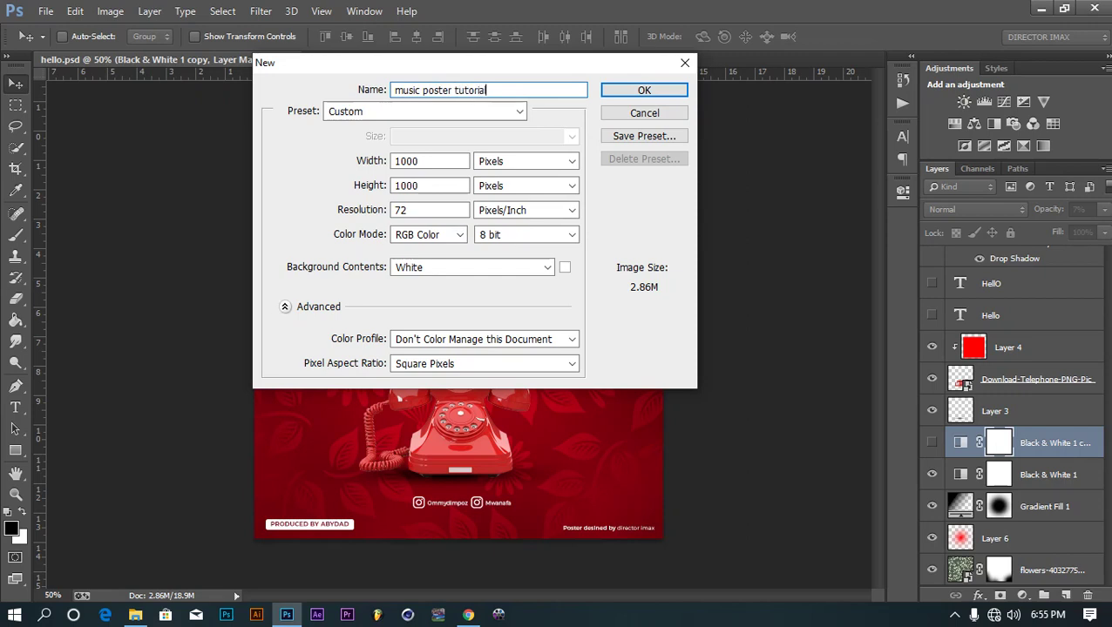
{"action": "left_click", "coordinate": [658, 91]}
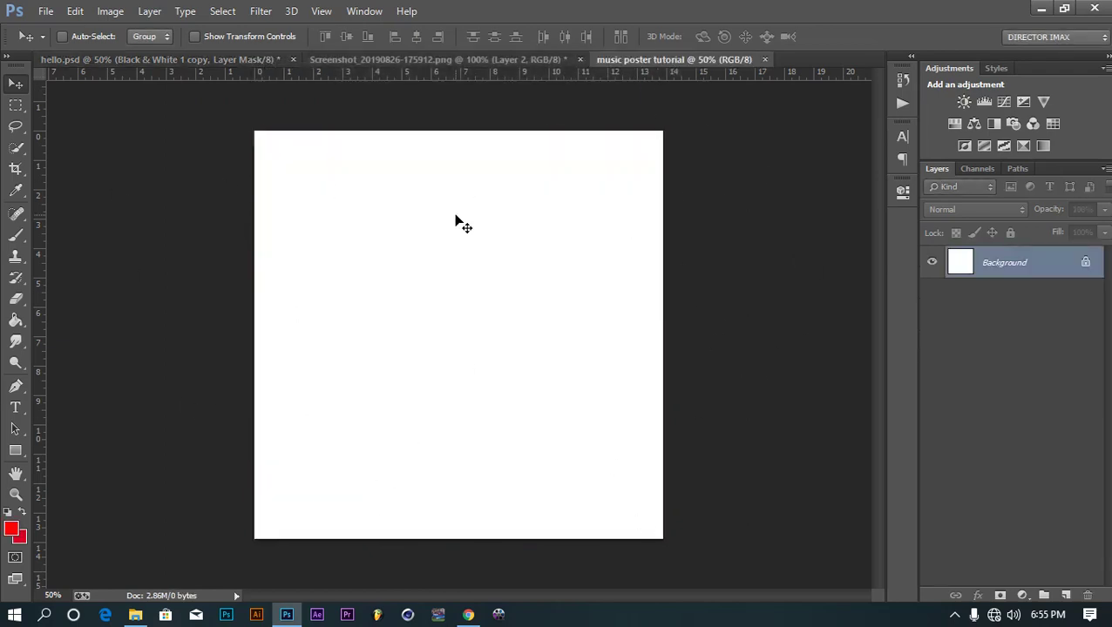
Step: Unlock the Background layer and fill the whole canvas with red using the Paint Bucket
{"action": "left_click", "coordinate": [253, 60]}
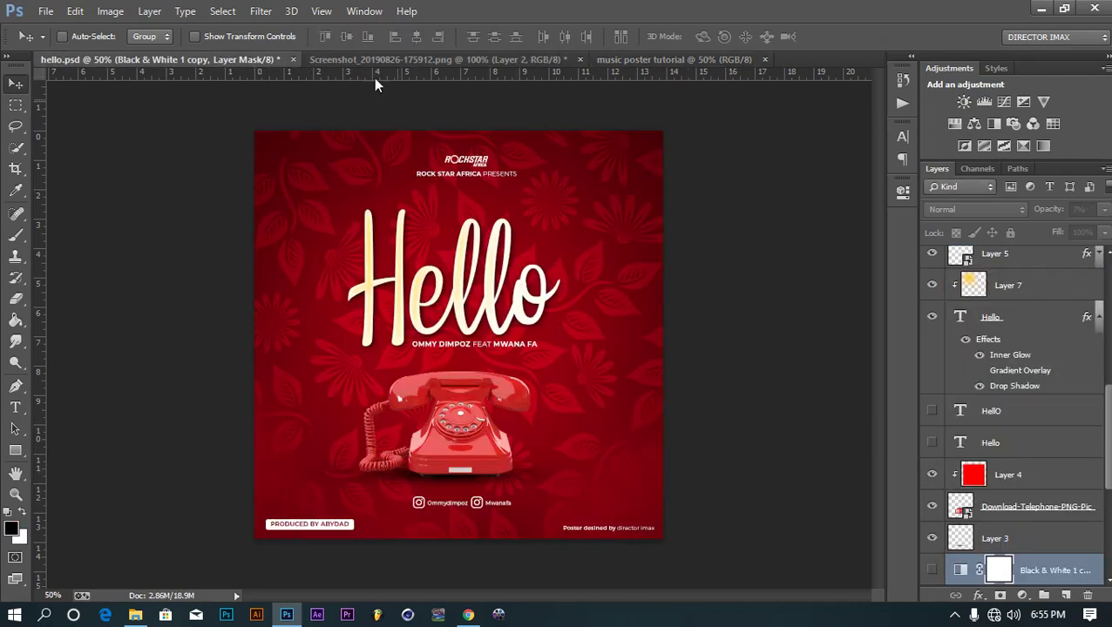
{"action": "left_click", "coordinate": [627, 60]}
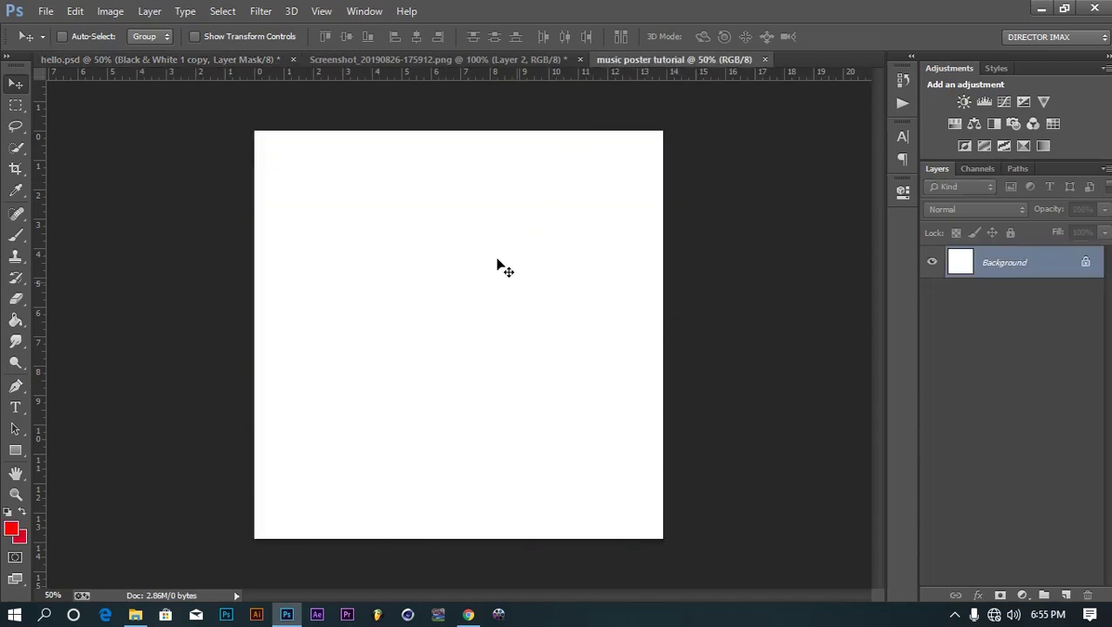
{"action": "left_click", "coordinate": [16, 321]}
{"action": "left_click", "coordinate": [1085, 262]}
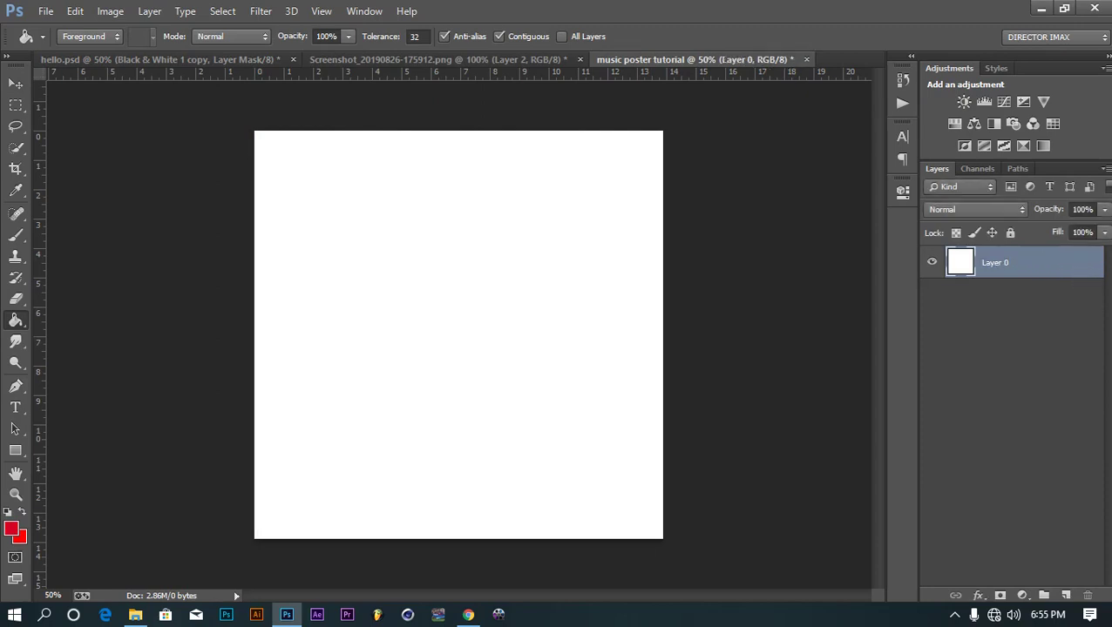
{"action": "key", "text": "ctrl+z"}
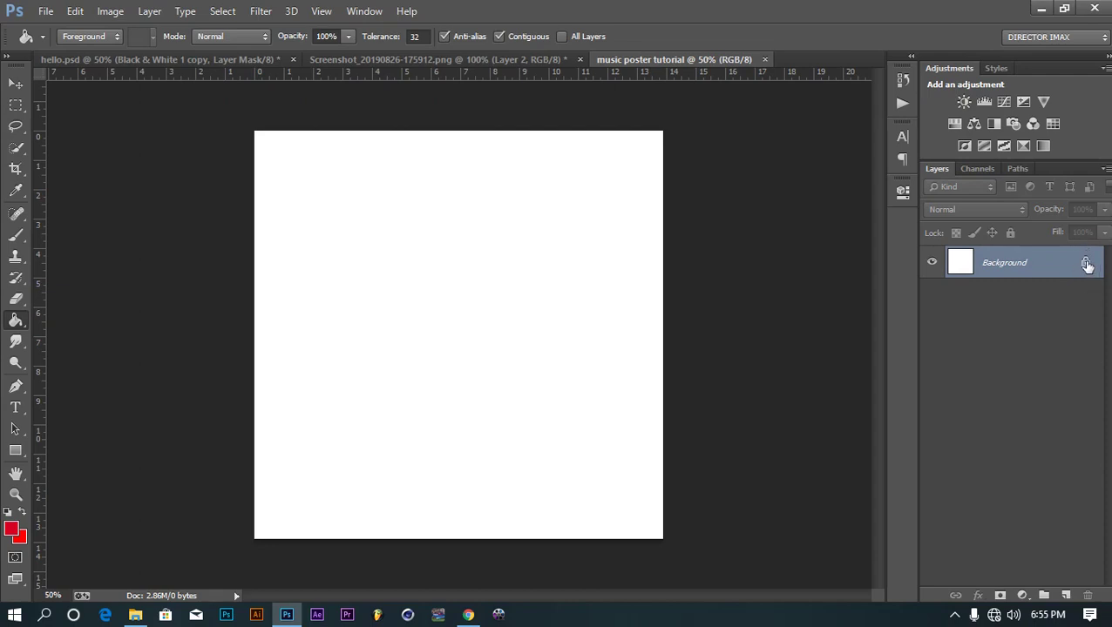
{"action": "left_click", "coordinate": [1086, 264]}
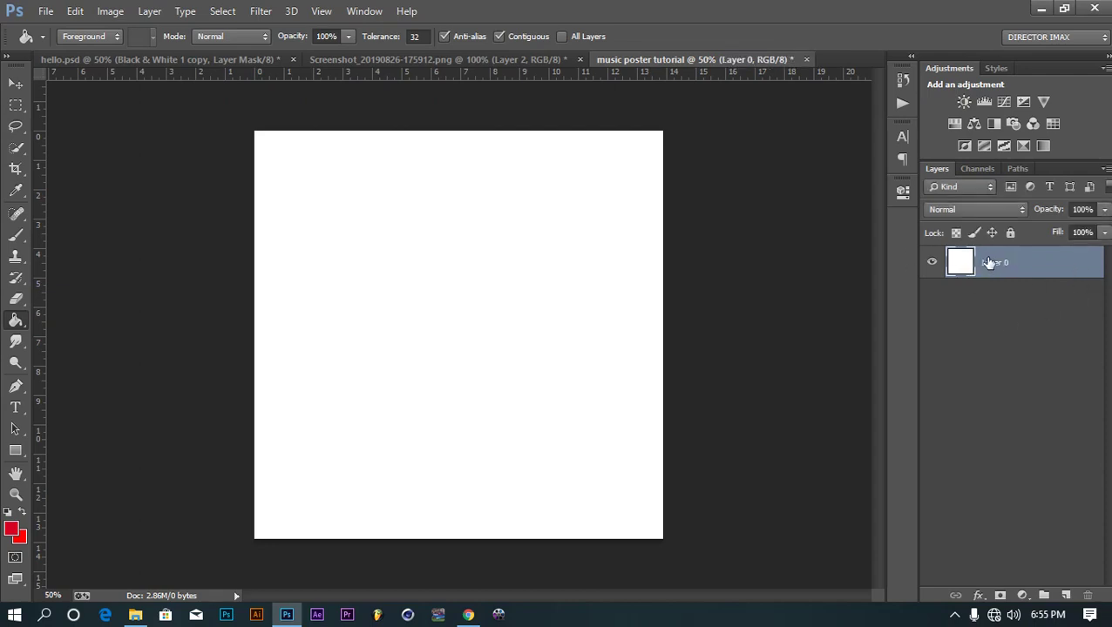
{"action": "left_click", "coordinate": [420, 293]}
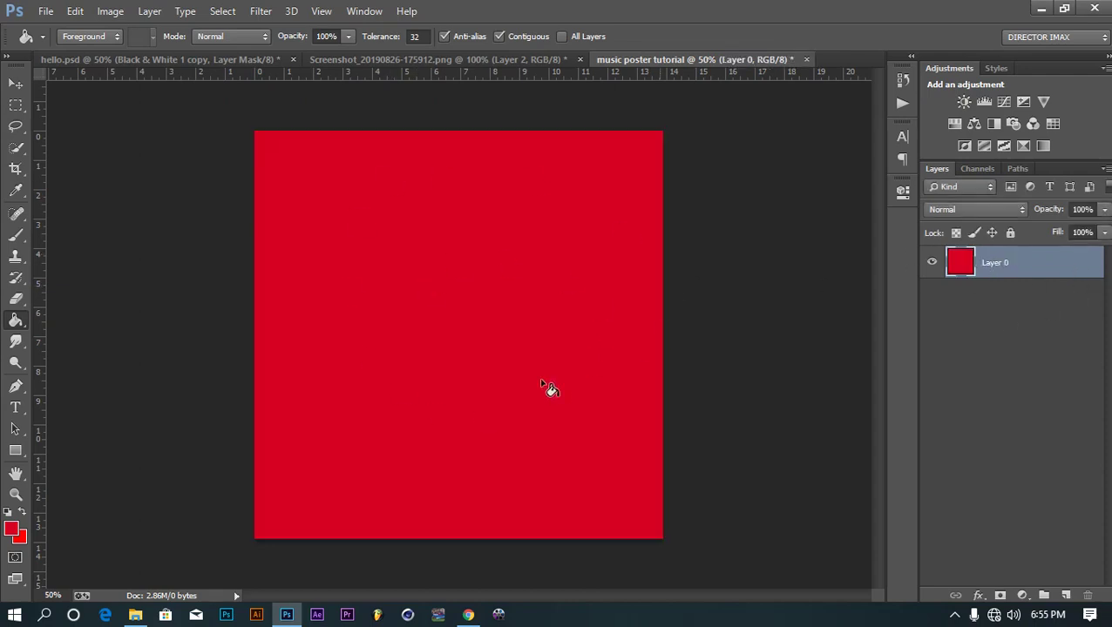
{"action": "left_click", "coordinate": [52, 13]}
Step: Place the flowers pattern image from the Desktop, enlarged to cover the whole canvas
{"action": "left_click", "coordinate": [87, 293]}
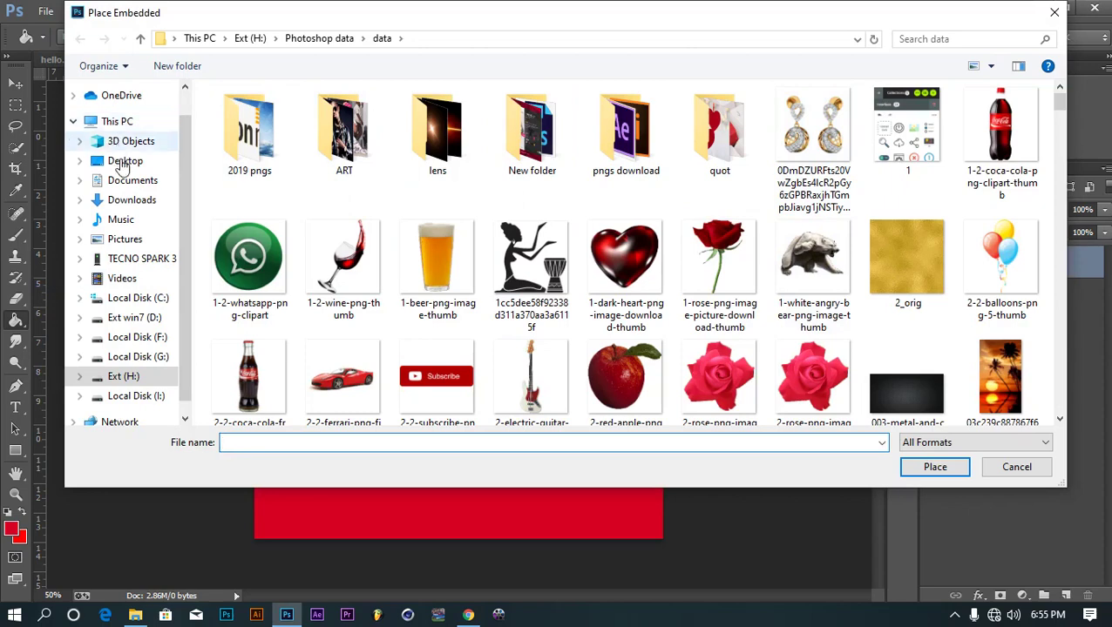
{"action": "left_click", "coordinate": [123, 164]}
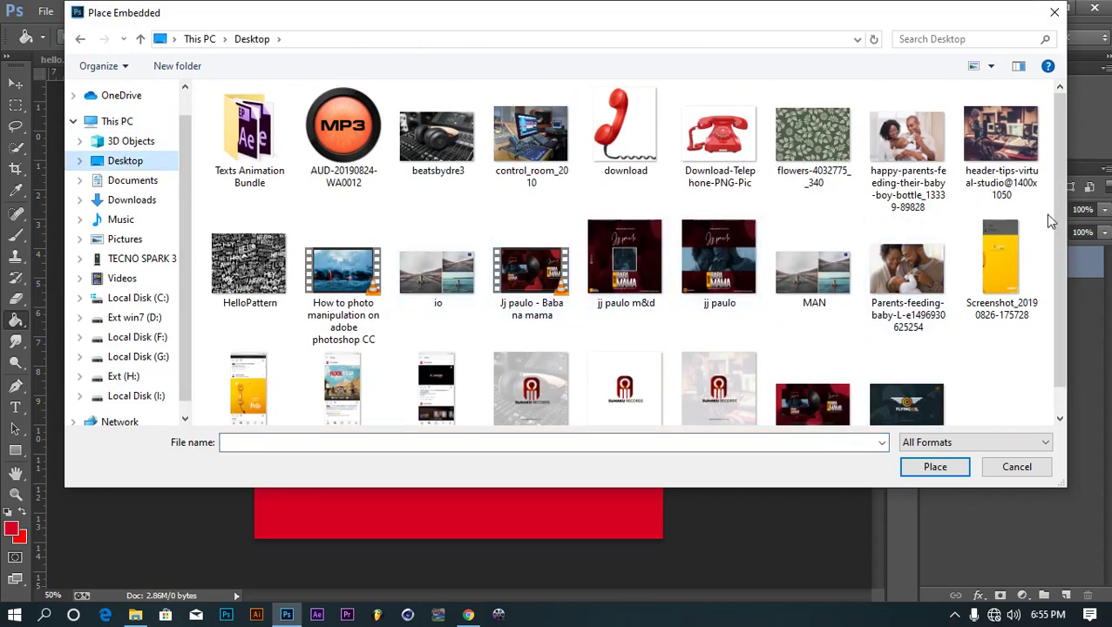
{"action": "left_click_drag", "start_coordinate": [1055, 195], "coordinate": [1059, 249]}
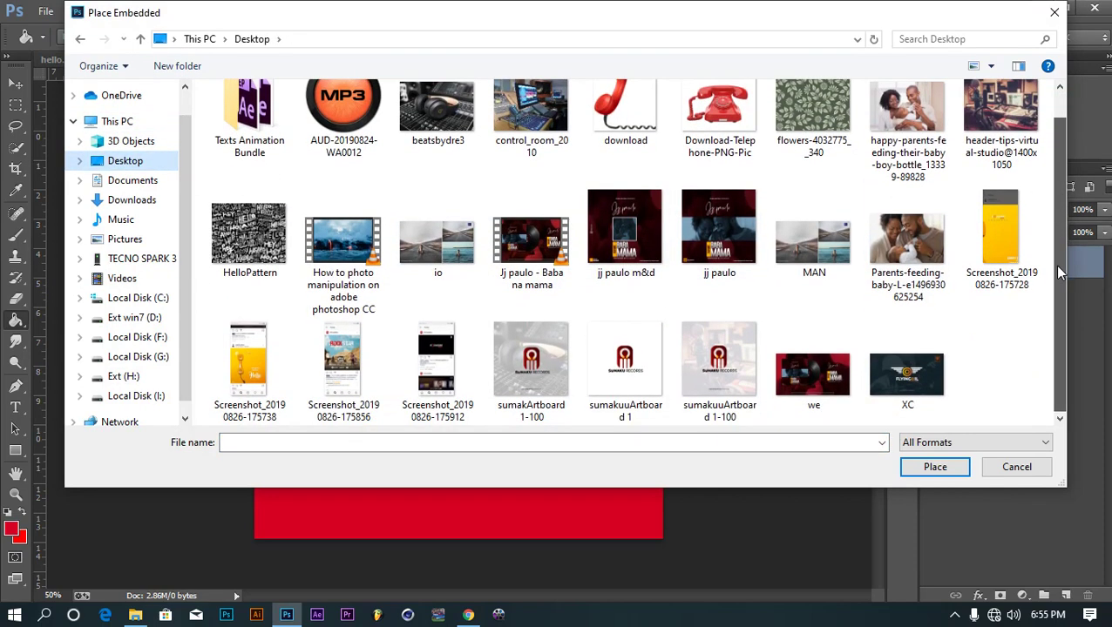
{"action": "mouse_move", "coordinate": [812, 109]}
{"action": "double_click", "coordinate": [820, 125]}
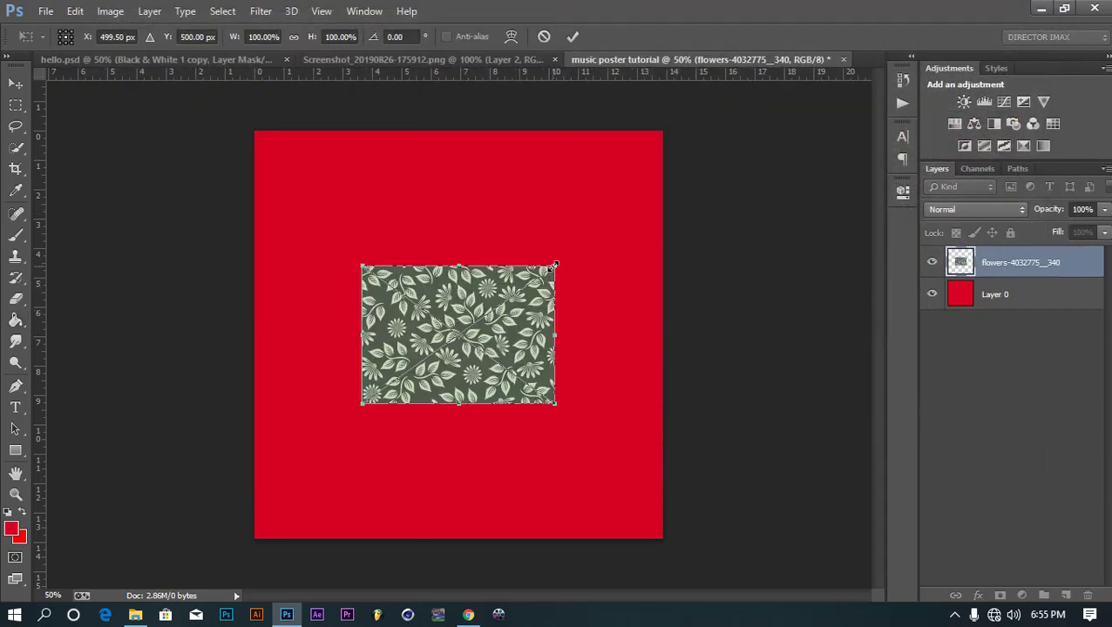
{"action": "left_click_drag", "start_coordinate": [554, 264], "coordinate": [753, 122]}
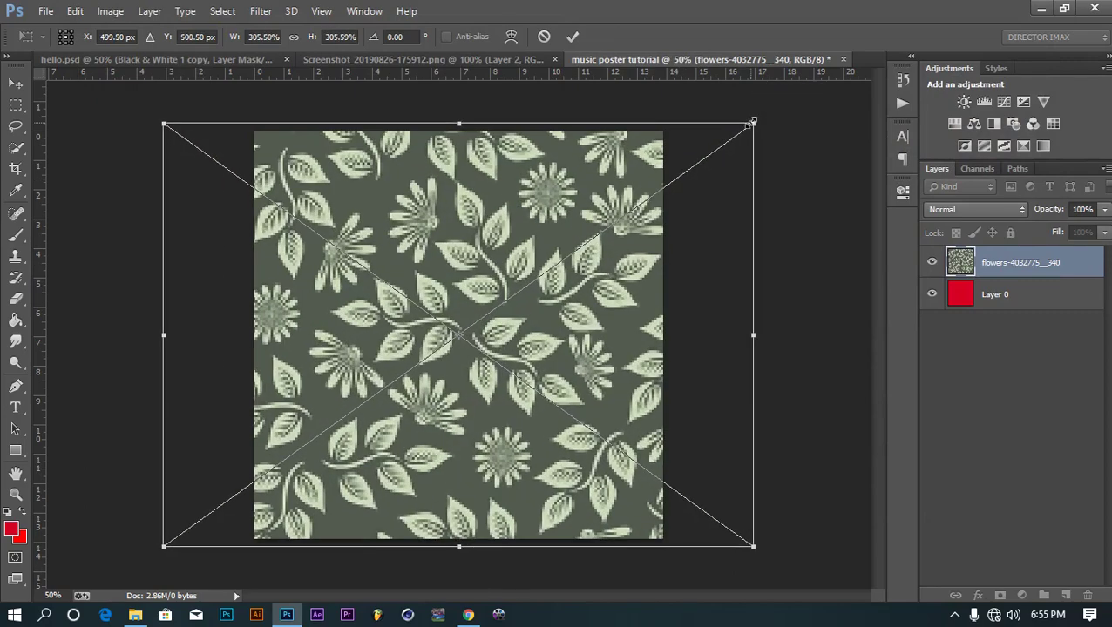
{"action": "key", "text": "Return"}
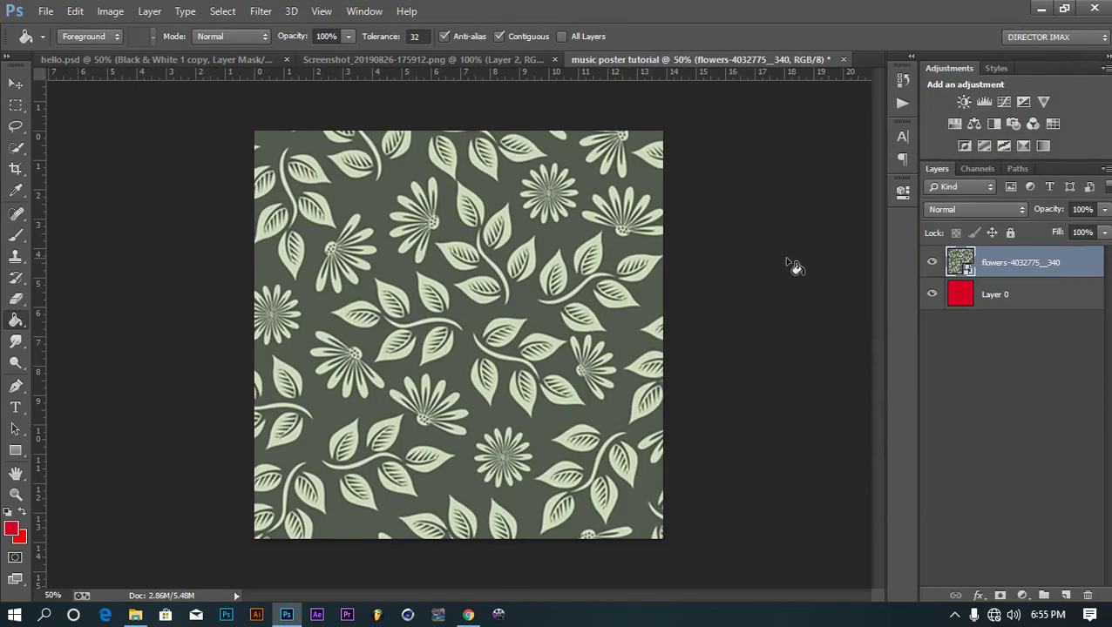
Step: Set the flowers layer to Multiply blend mode and lower its opacity to about 37%
{"action": "left_click", "coordinate": [1000, 208]}
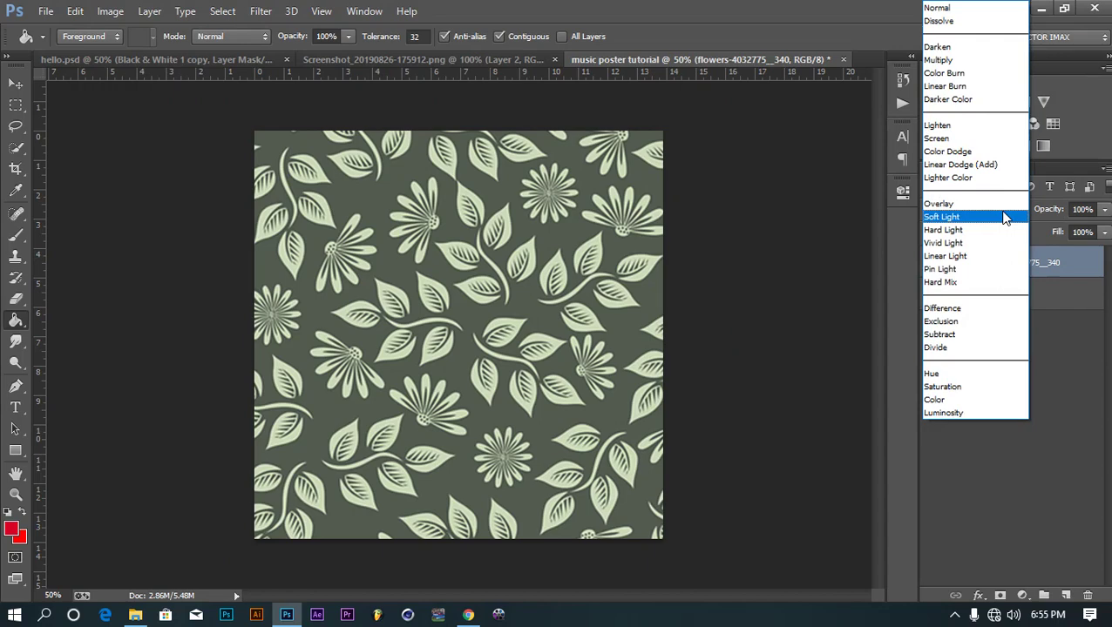
{"action": "left_click", "coordinate": [970, 216]}
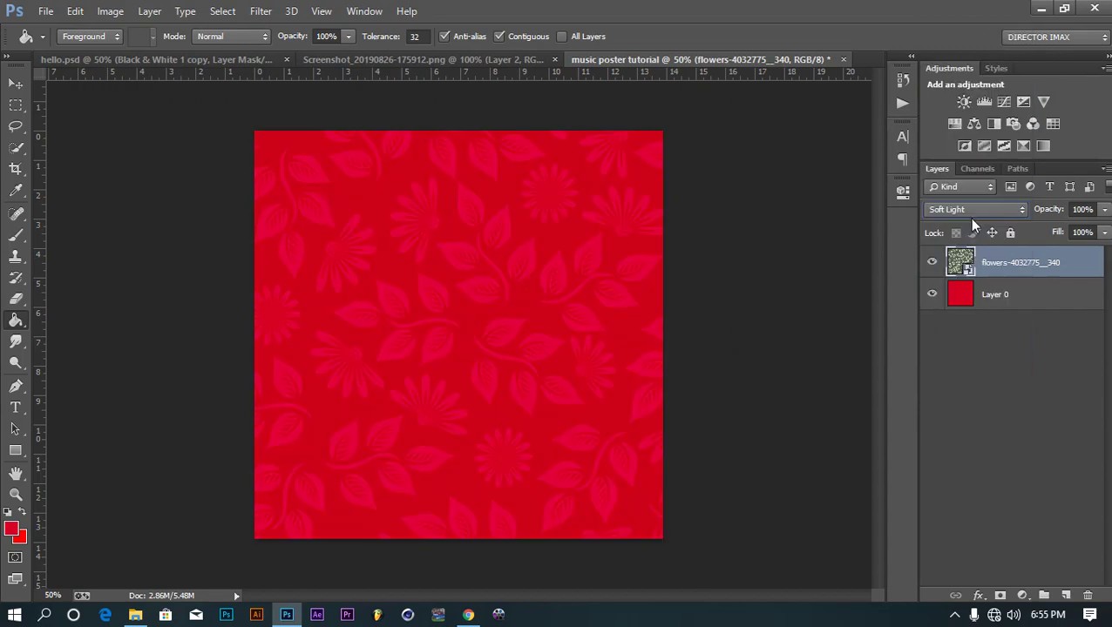
{"action": "left_click", "coordinate": [957, 209]}
{"action": "left_click", "coordinate": [950, 67]}
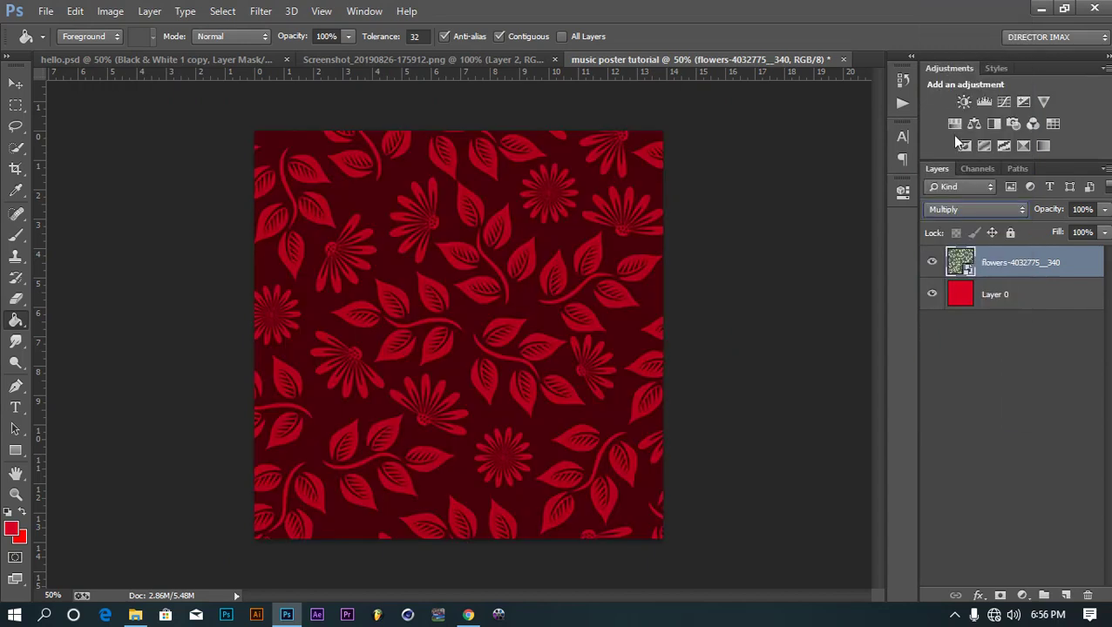
{"action": "left_click_drag", "start_coordinate": [1051, 213], "coordinate": [1012, 213]}
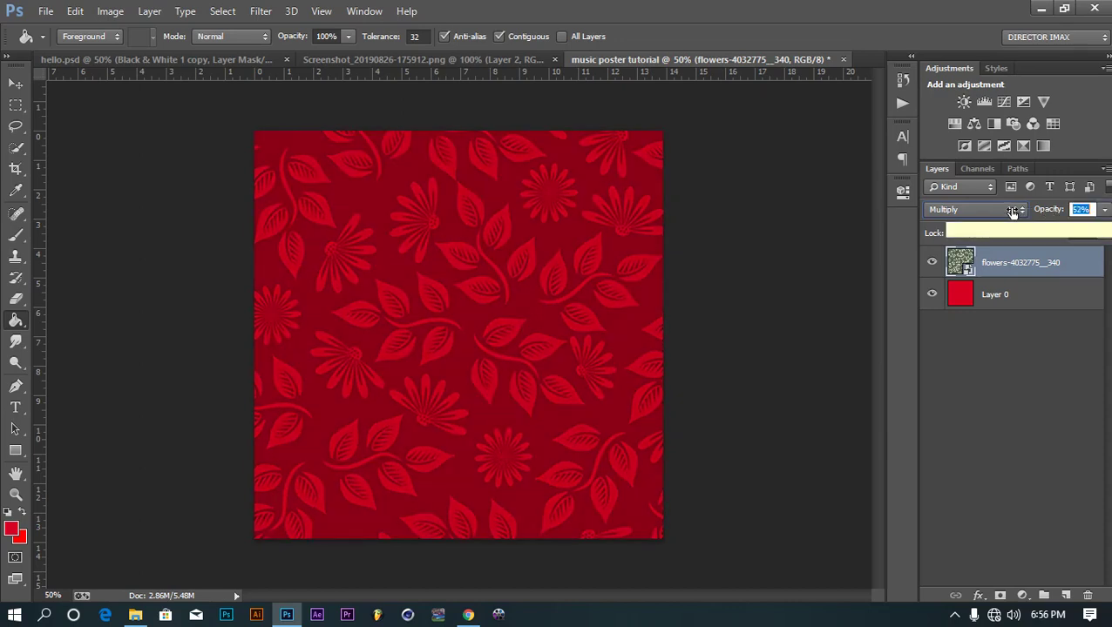
{"action": "left_click_drag", "start_coordinate": [1012, 212], "coordinate": [1005, 212]}
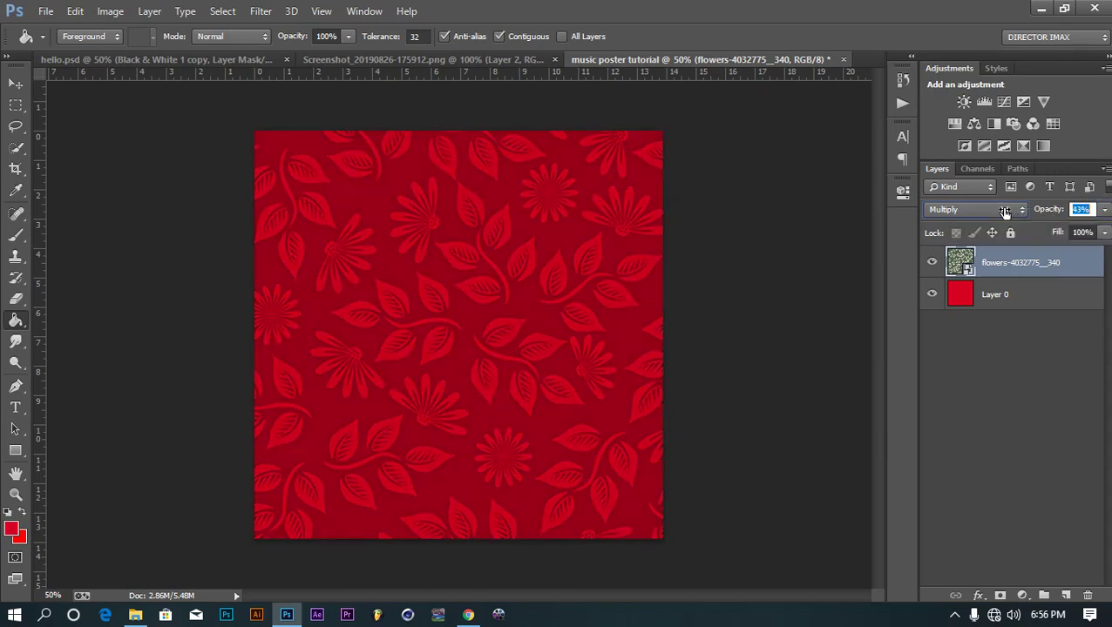
{"action": "left_click_drag", "start_coordinate": [1002, 213], "coordinate": [999, 212]}
{"action": "left_click", "coordinate": [426, 61]}
{"action": "left_click", "coordinate": [601, 59]}
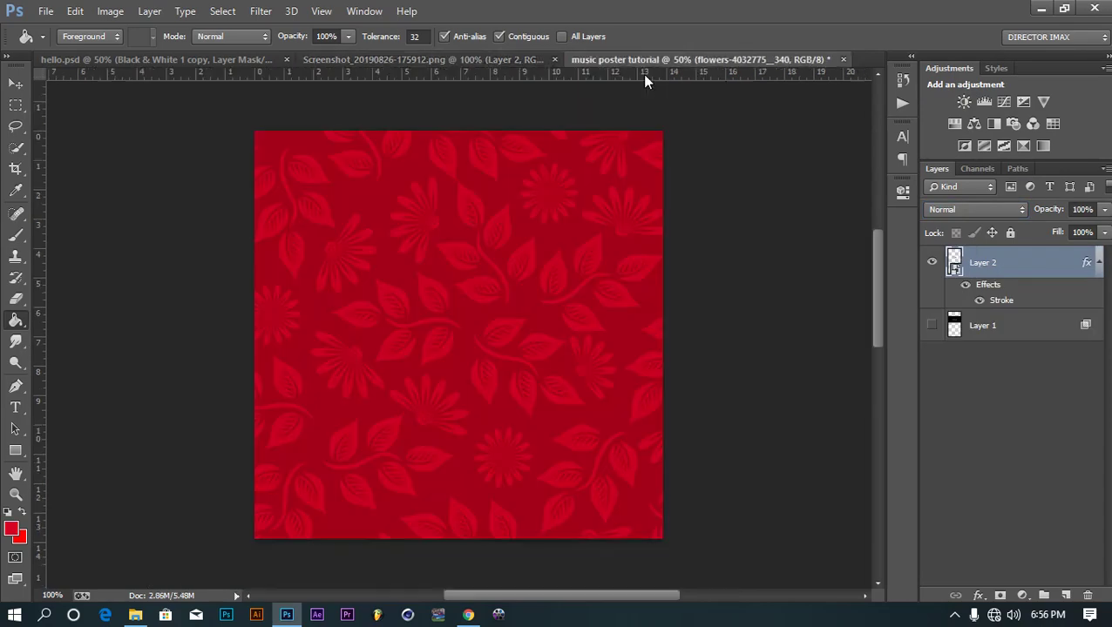
{"action": "left_click", "coordinate": [171, 60]}
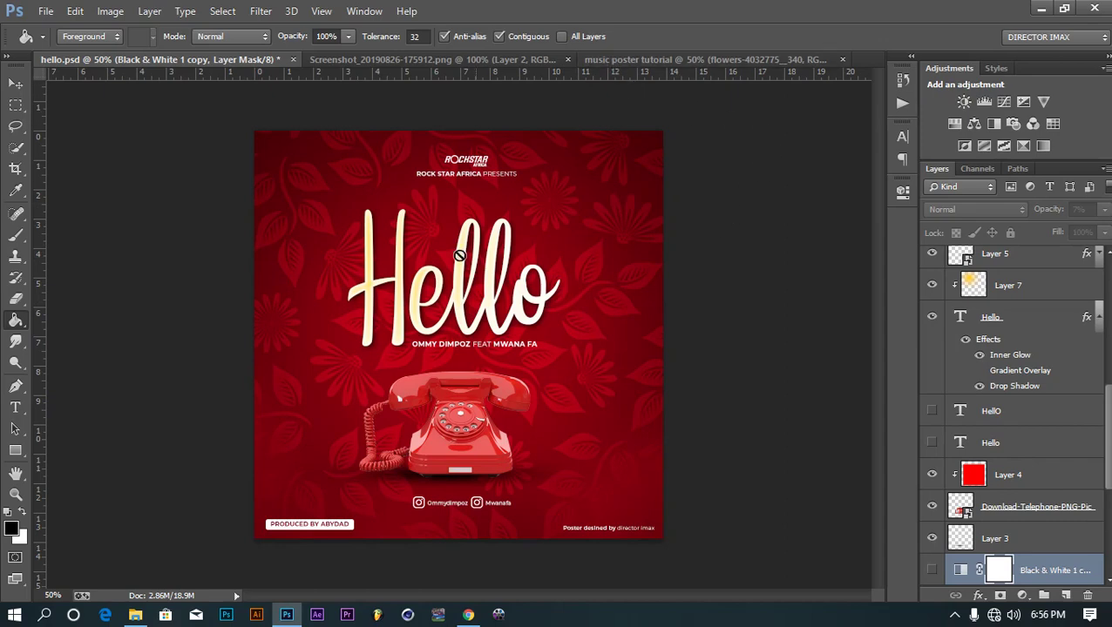
{"action": "left_click", "coordinate": [630, 57]}
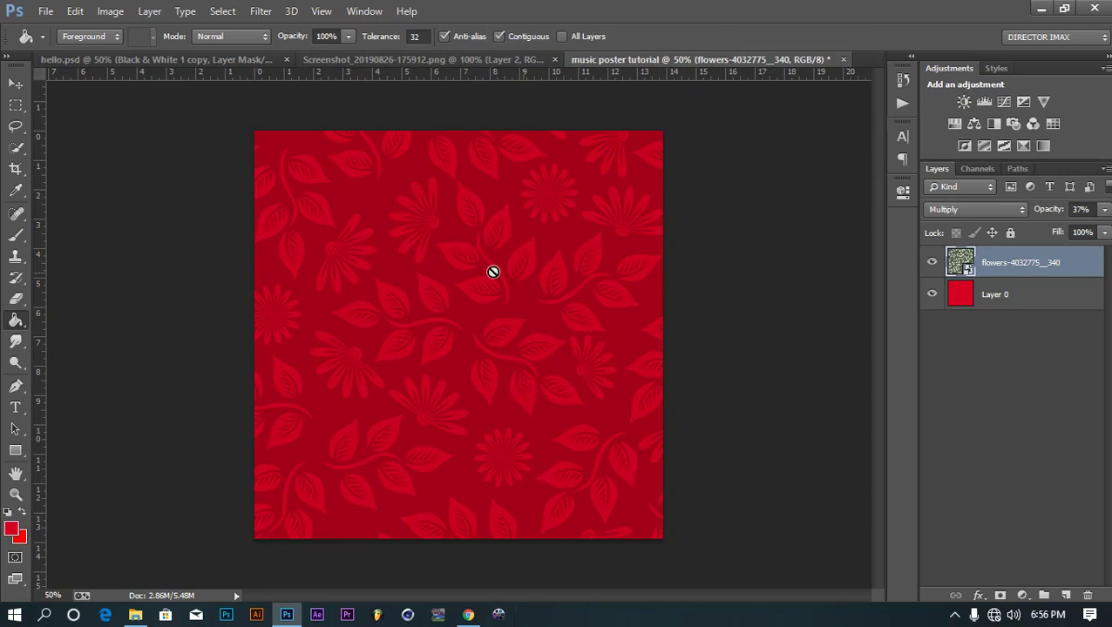
{"action": "left_click", "coordinate": [15, 407]}
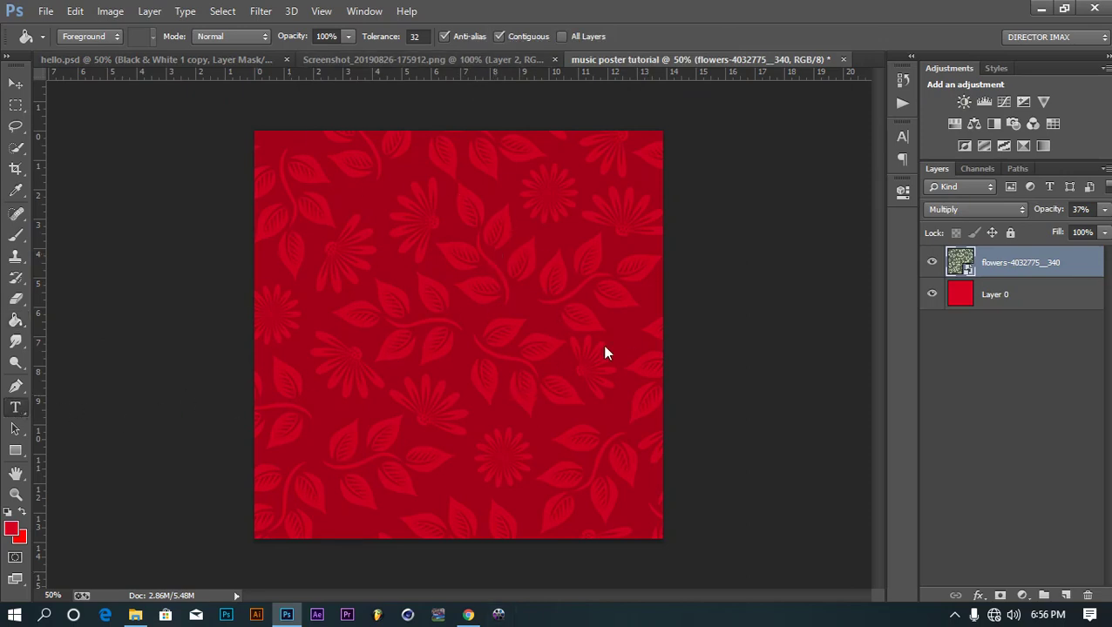
Step: Set the foreground colour to white and type 'ROCK STAR PRESENTS' near the poster's top
{"action": "left_click", "coordinate": [12, 531]}
{"action": "left_click_drag", "start_coordinate": [816, 365], "coordinate": [734, 314]}
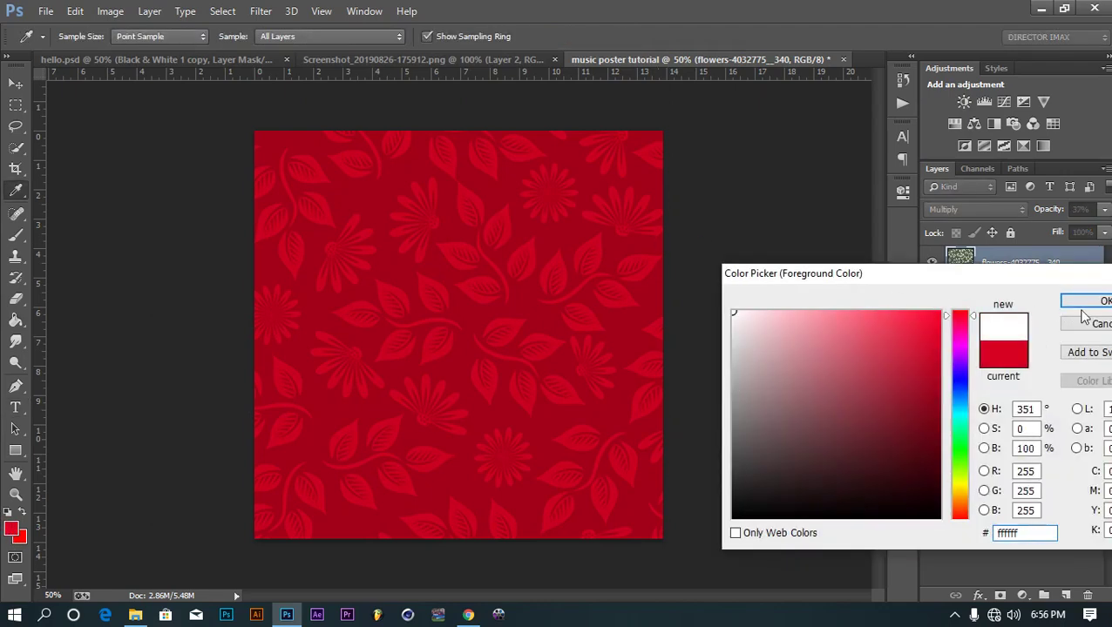
{"action": "left_click", "coordinate": [1082, 301]}
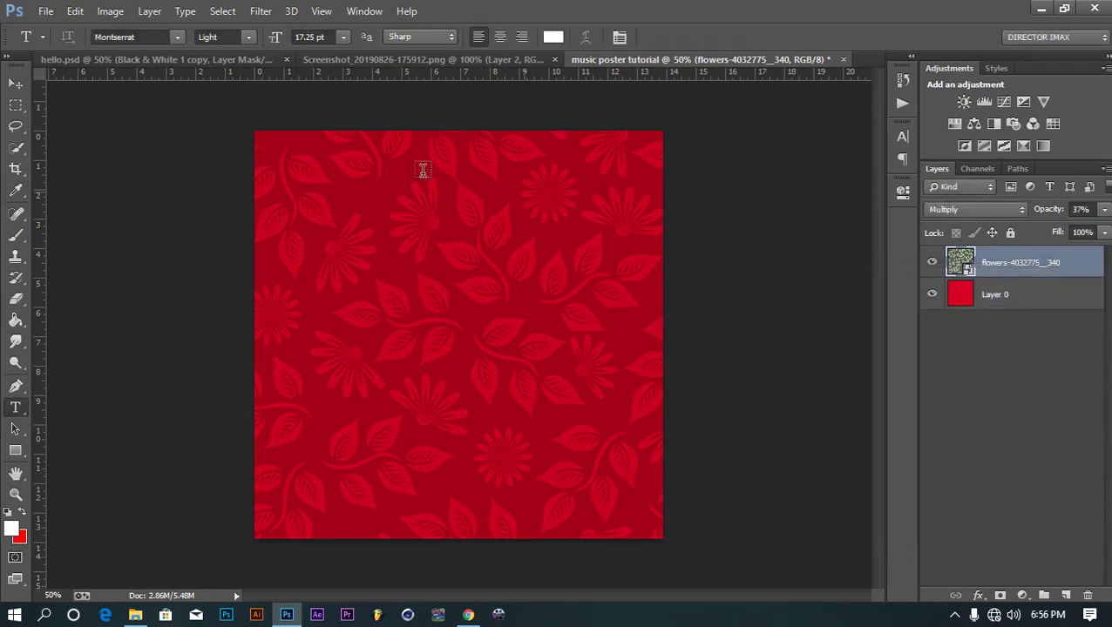
{"action": "left_click", "coordinate": [373, 162]}
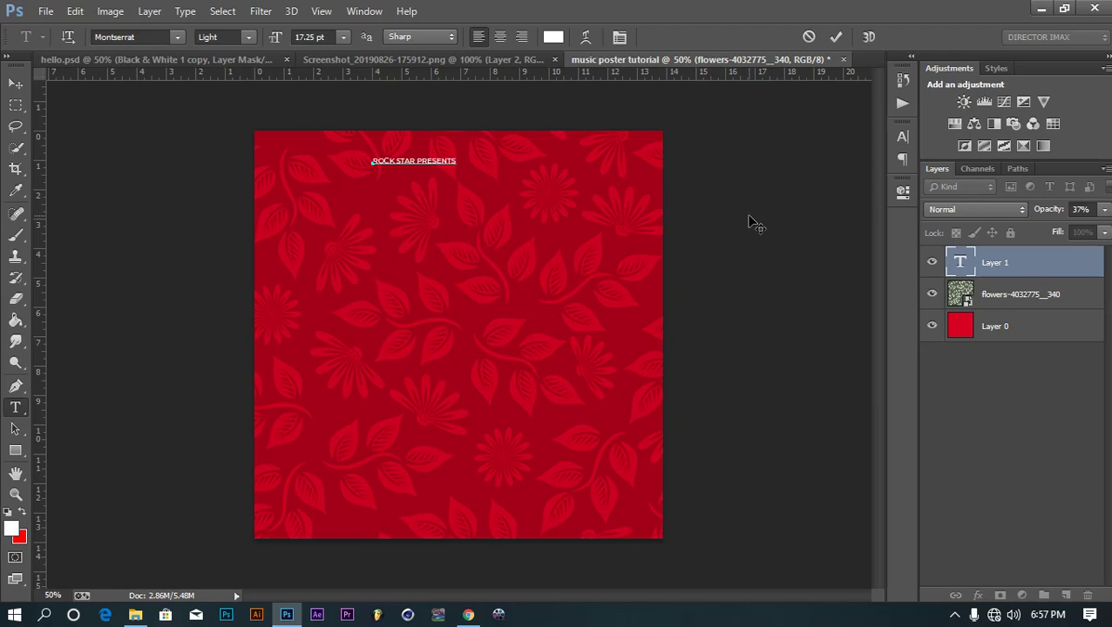
Step: Make the line Montserrat SemiBold, widen its letter spacing and move it toward the top centre
{"action": "key", "text": "ctrl+a"}
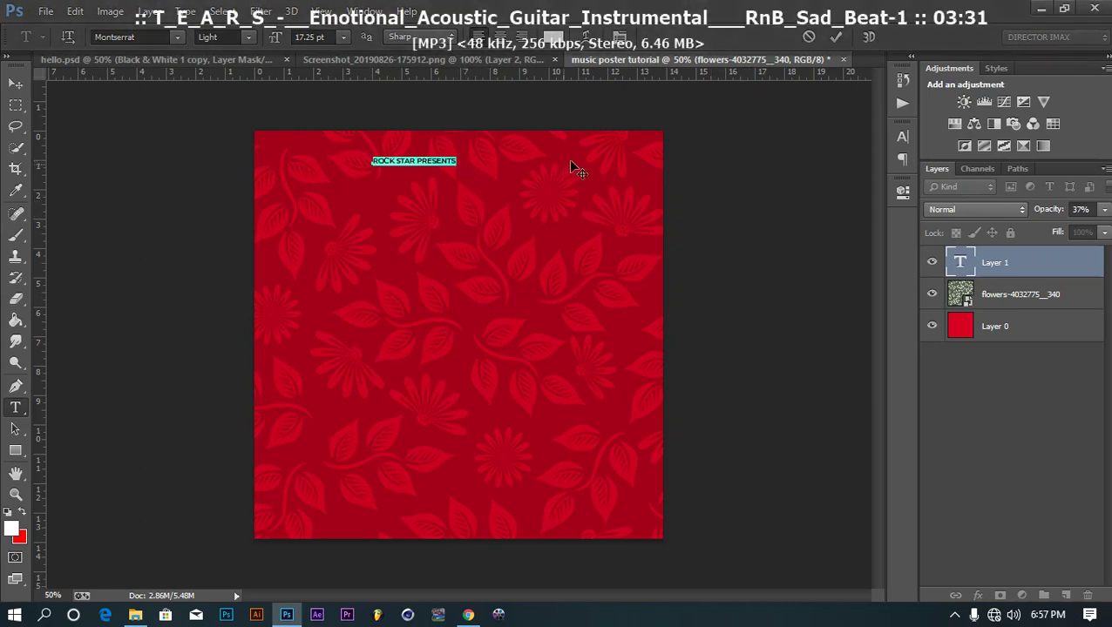
{"action": "left_click", "coordinate": [898, 137]}
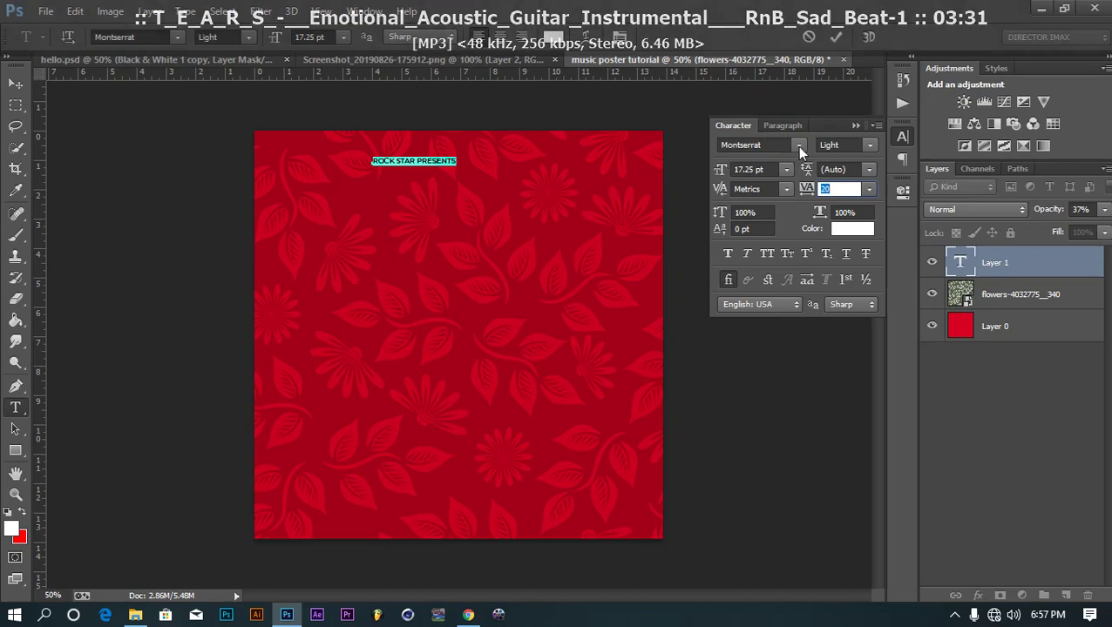
{"action": "left_click", "coordinate": [863, 144]}
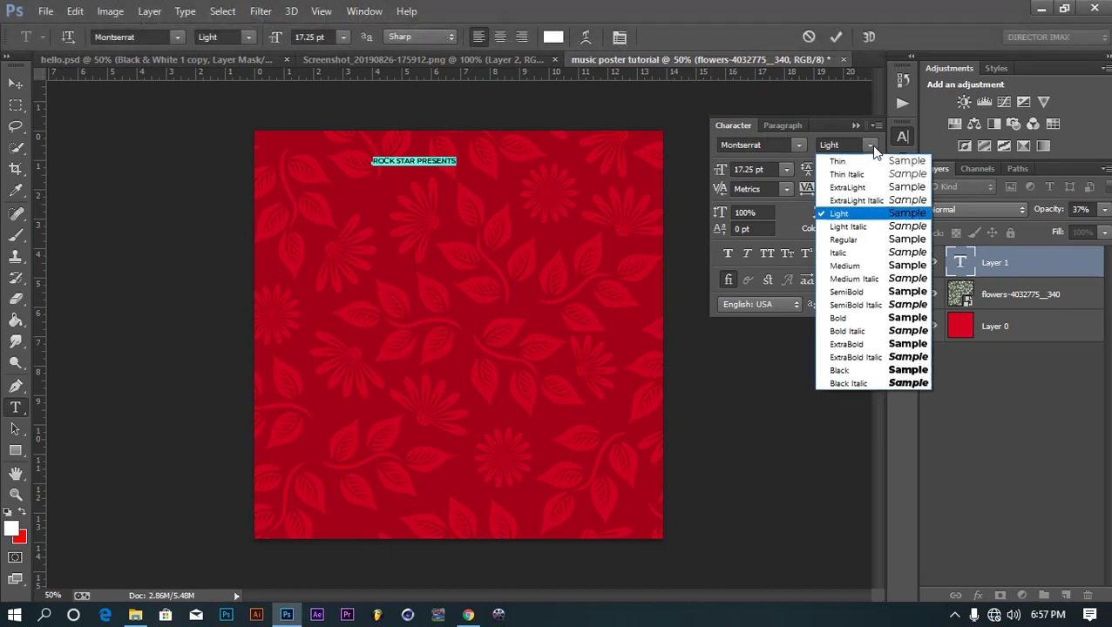
{"action": "left_click", "coordinate": [913, 294]}
{"action": "left_click_drag", "start_coordinate": [515, 196], "coordinate": [531, 202]}
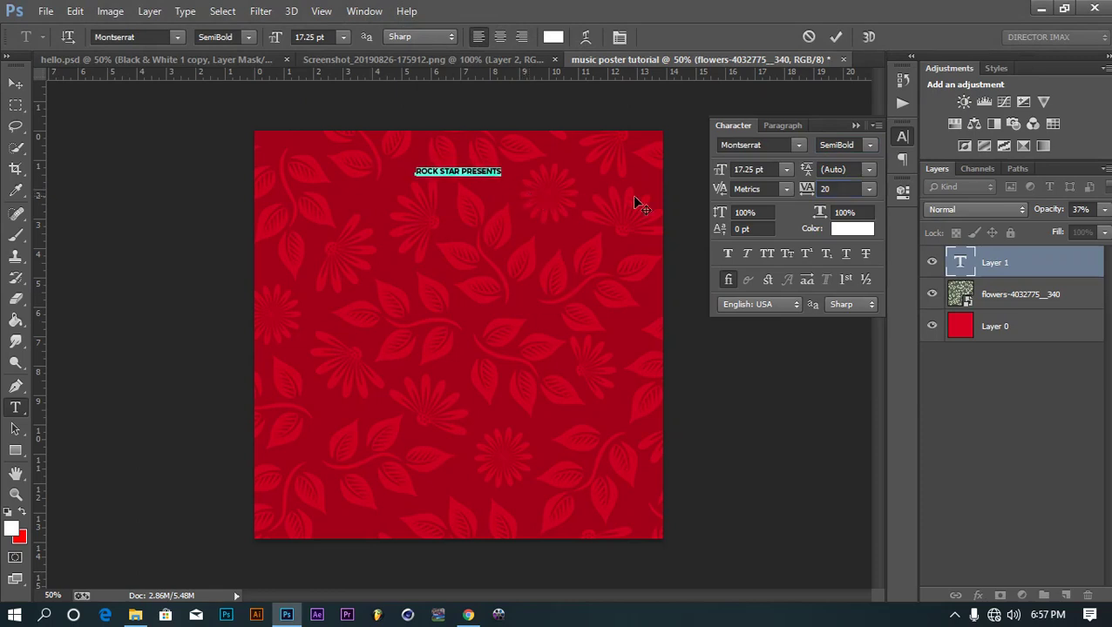
{"action": "left_click_drag", "start_coordinate": [806, 191], "coordinate": [810, 193]}
{"action": "left_click", "coordinate": [1028, 264]}
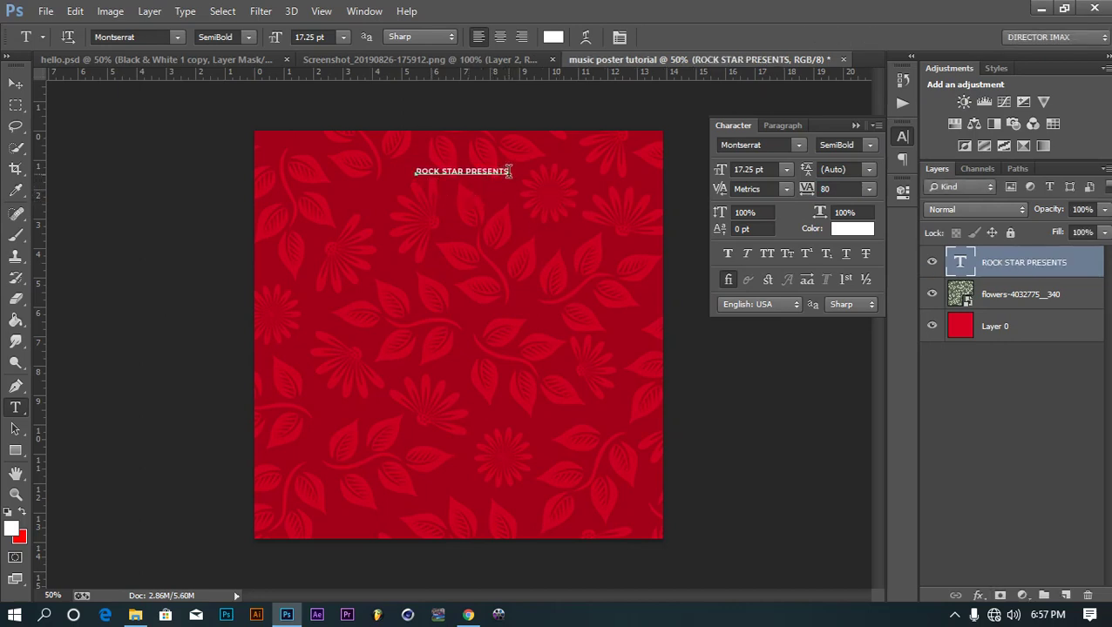
Step: Set the line's tracking back to 20 and make 'PRESENTS' regular weight
{"action": "left_click_drag", "start_coordinate": [508, 172], "coordinate": [283, 170]}
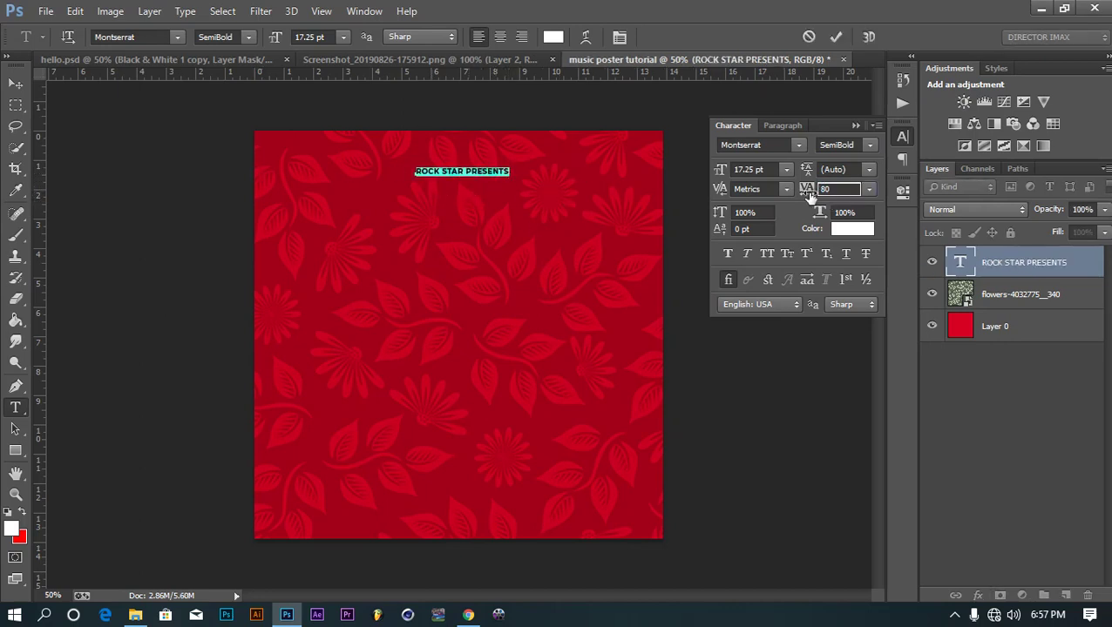
{"action": "left_click_drag", "start_coordinate": [810, 196], "coordinate": [805, 195]}
{"action": "left_click_drag", "start_coordinate": [461, 171], "coordinate": [658, 173]}
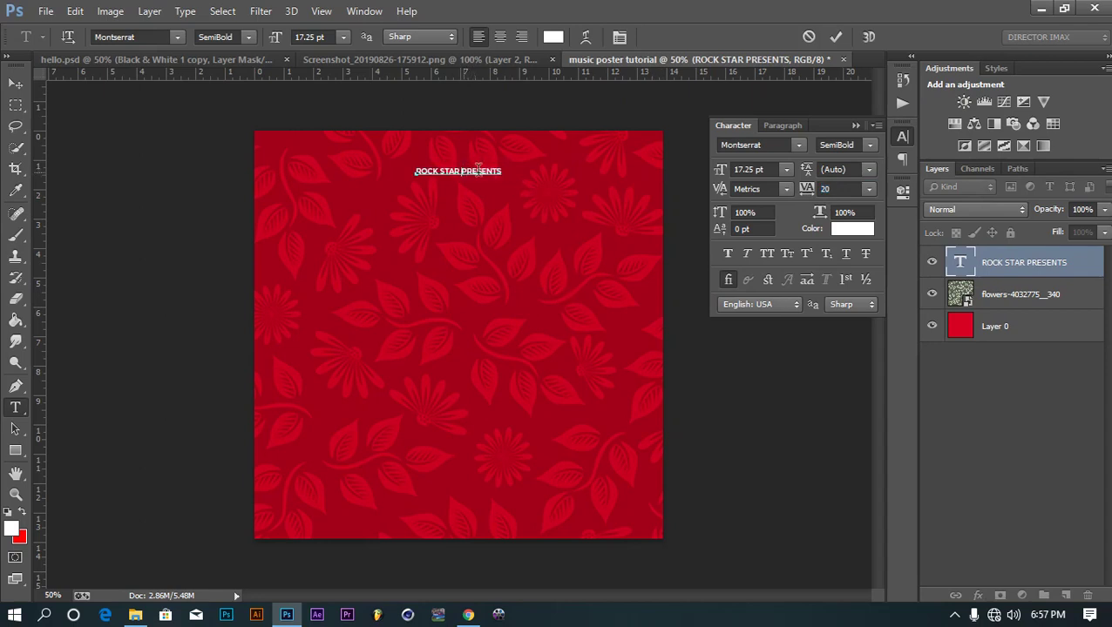
{"action": "left_click", "coordinate": [867, 146]}
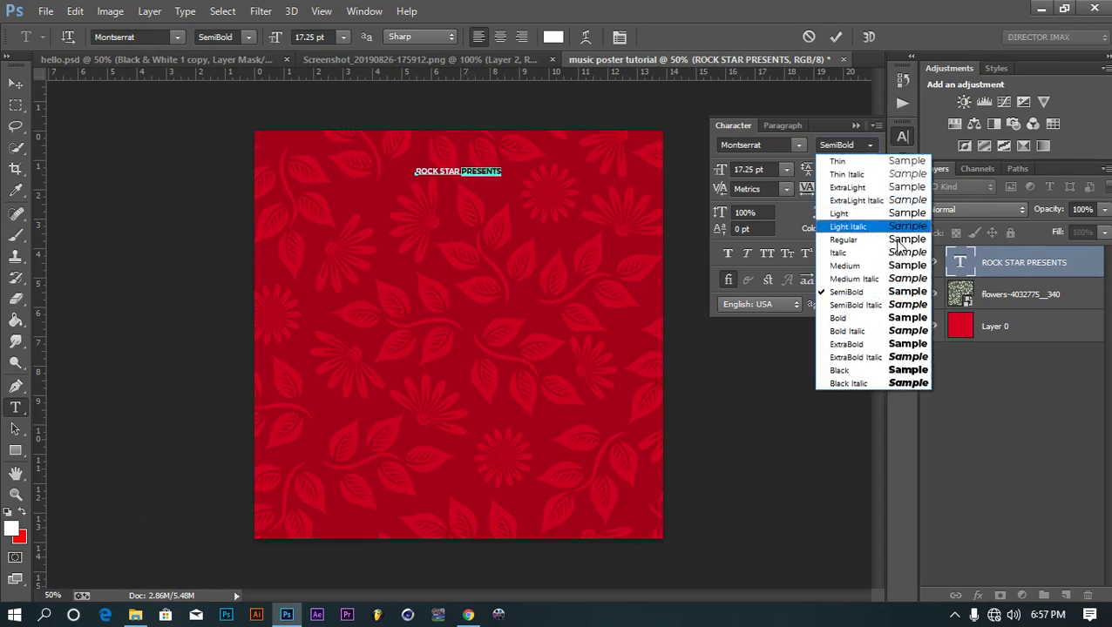
{"action": "left_click", "coordinate": [901, 240]}
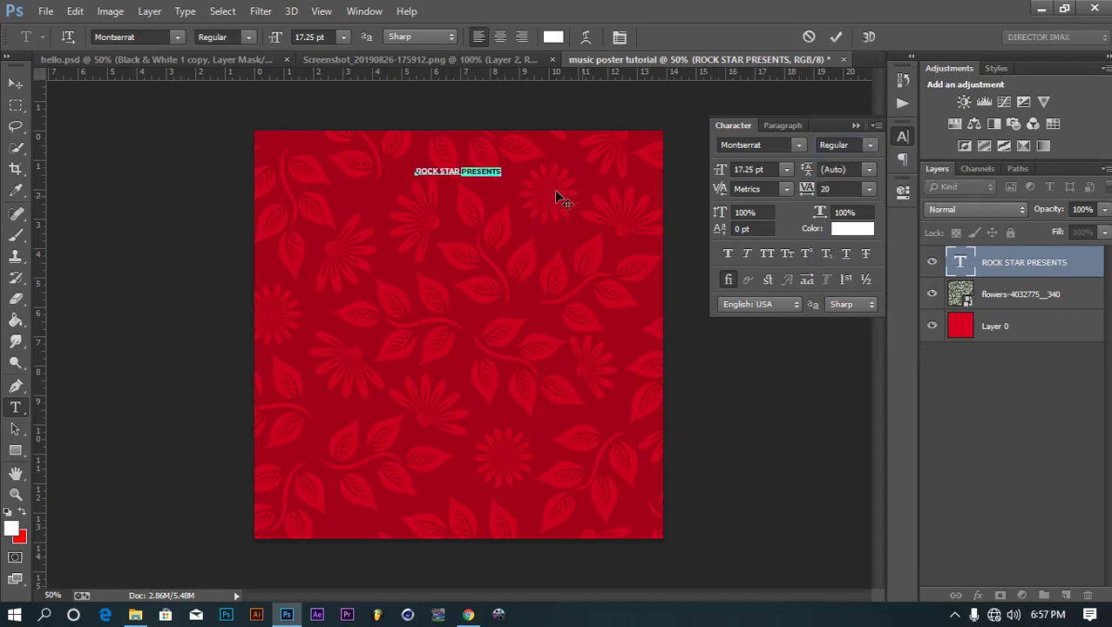
{"action": "left_click", "coordinate": [1045, 279]}
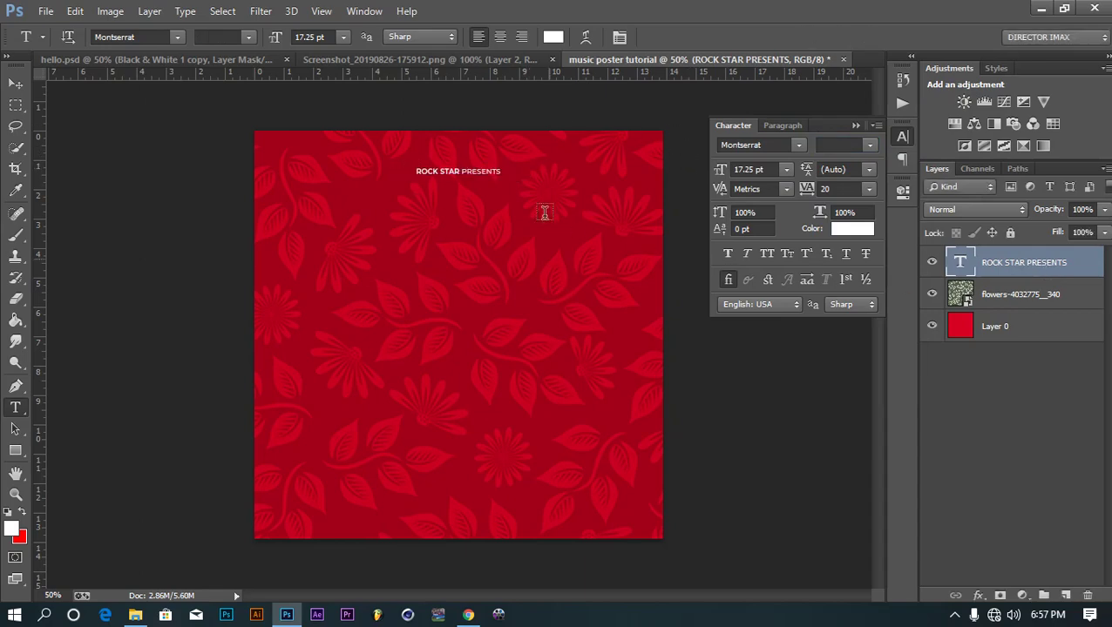
Step: Make the words 'ROCK STAR' bold while zoomed in on the line
{"action": "key", "text": "ctrl+plus"}
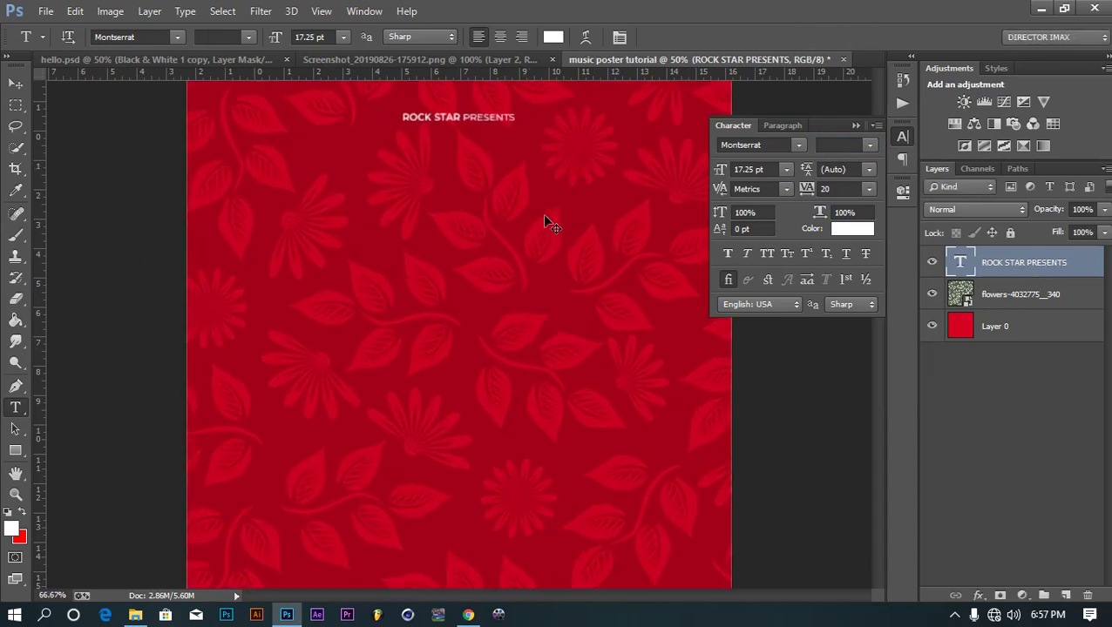
{"action": "key", "text": "ctrl+plus"}
{"action": "scroll", "coordinate": [557, 287], "scroll_direction": "up", "scroll_amount": 3}
{"action": "scroll", "coordinate": [568, 392], "scroll_direction": "up", "scroll_amount": 3}
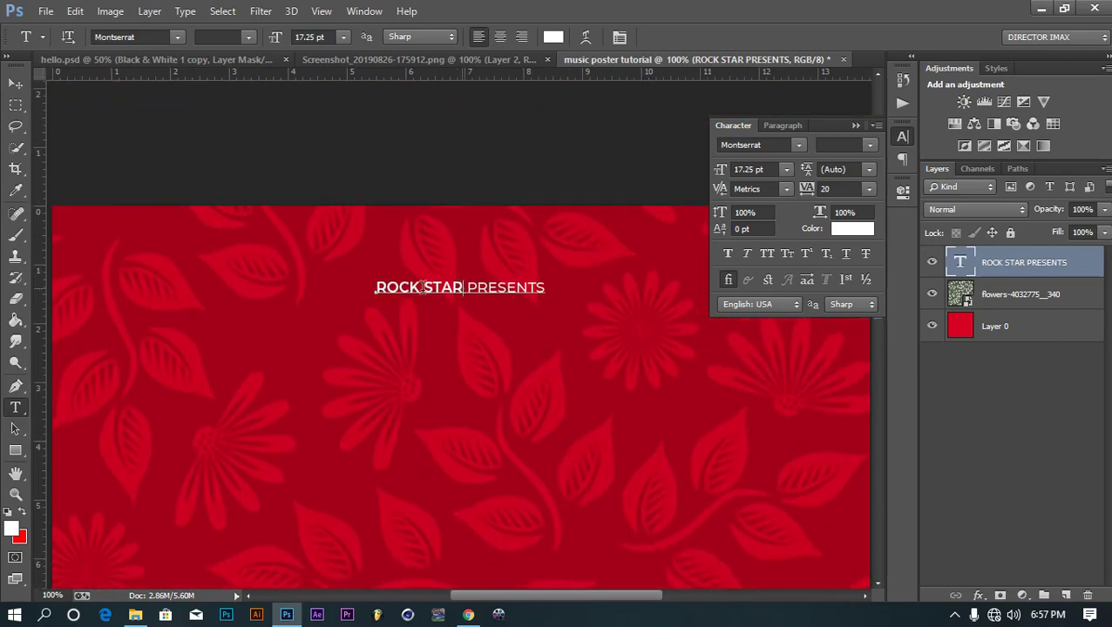
{"action": "left_click_drag", "start_coordinate": [463, 288], "coordinate": [376, 288]}
{"action": "left_click", "coordinate": [869, 145]}
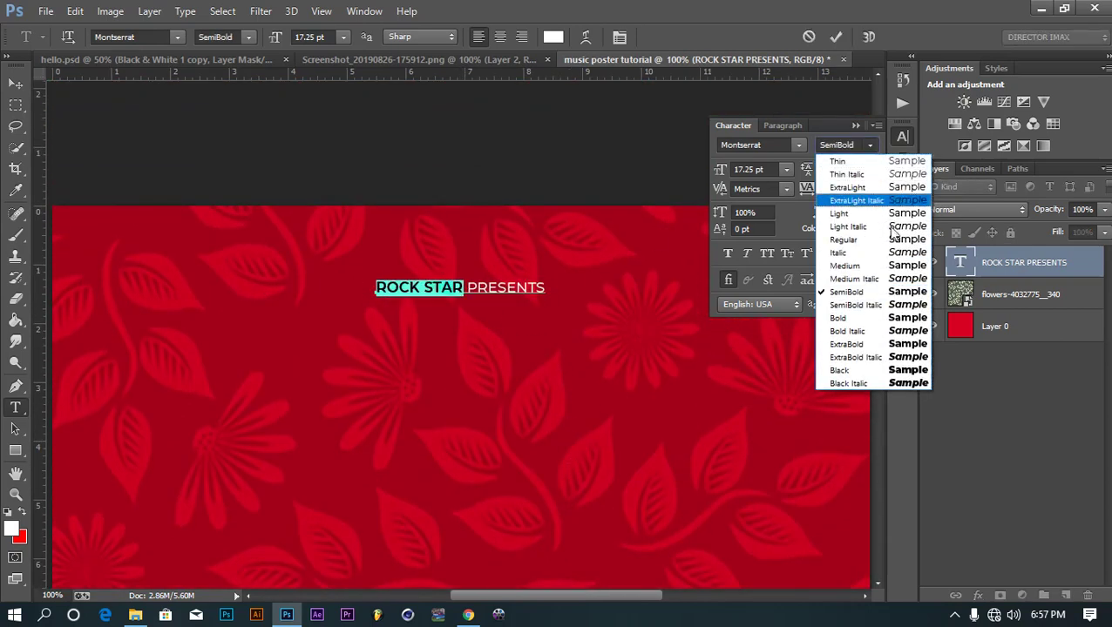
{"action": "left_click", "coordinate": [902, 318]}
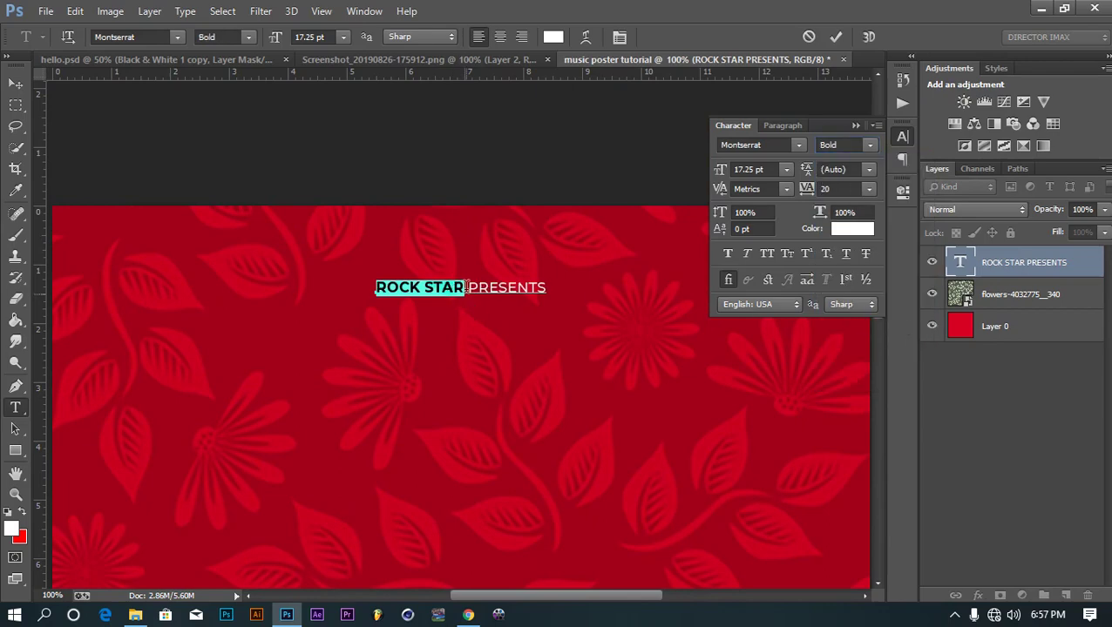
{"action": "left_click_drag", "start_coordinate": [468, 288], "coordinate": [546, 288]}
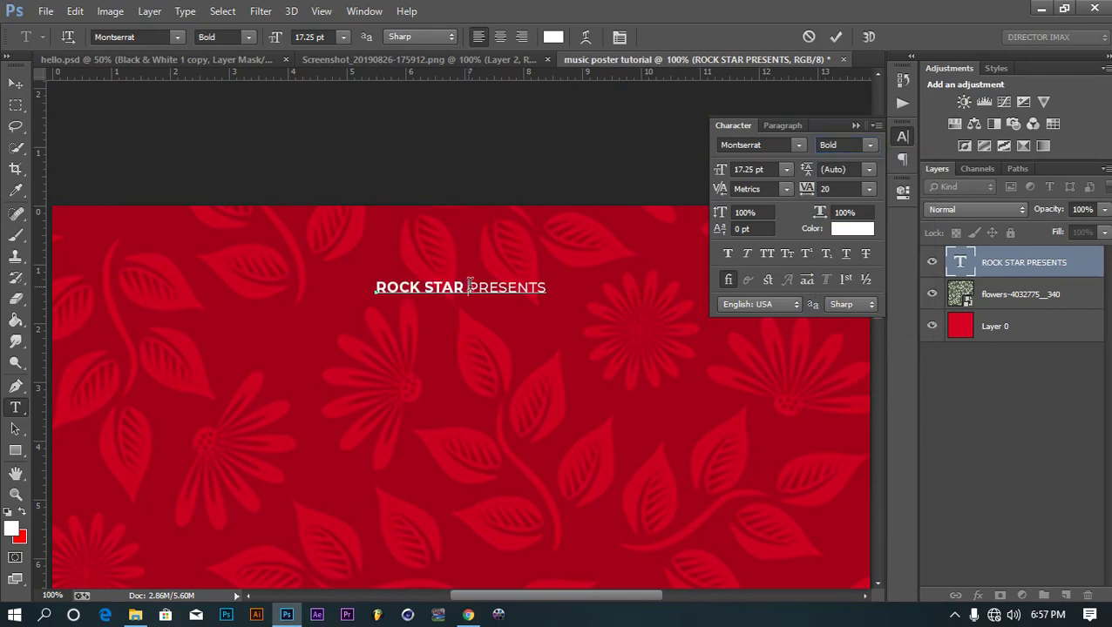
{"action": "left_click", "coordinate": [1009, 262]}
{"action": "key", "text": "ctrl+minus"}
{"action": "key", "text": "ctrl+minus"}
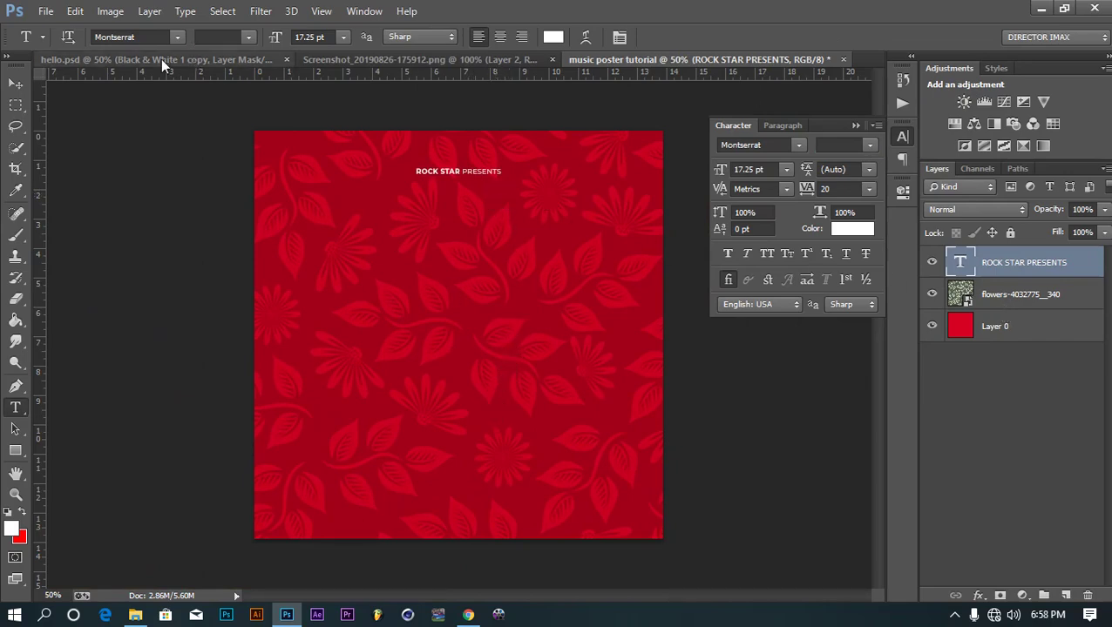
Step: Check the finished Hello poster for reference, then return to the tutorial document
{"action": "left_click", "coordinate": [45, 10]}
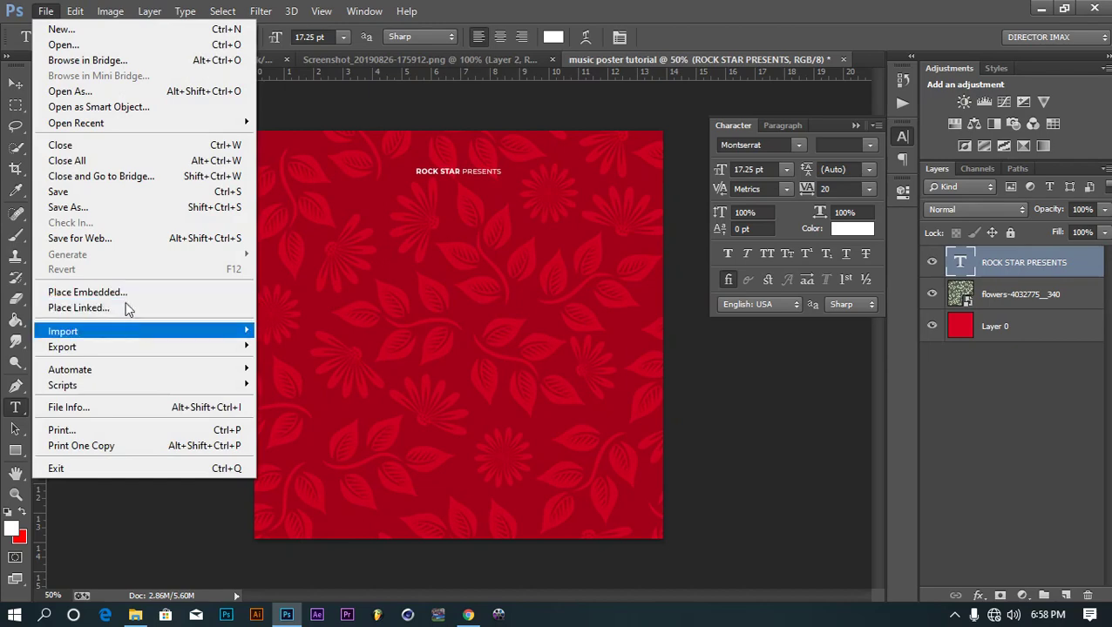
{"action": "left_click", "coordinate": [467, 9]}
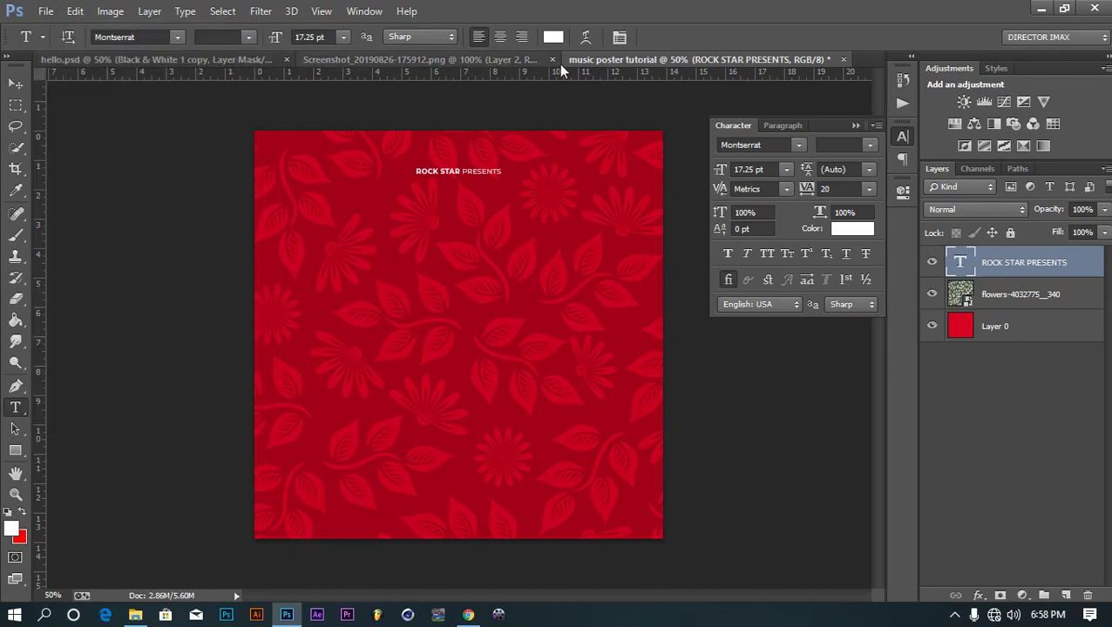
{"action": "left_click", "coordinate": [156, 61]}
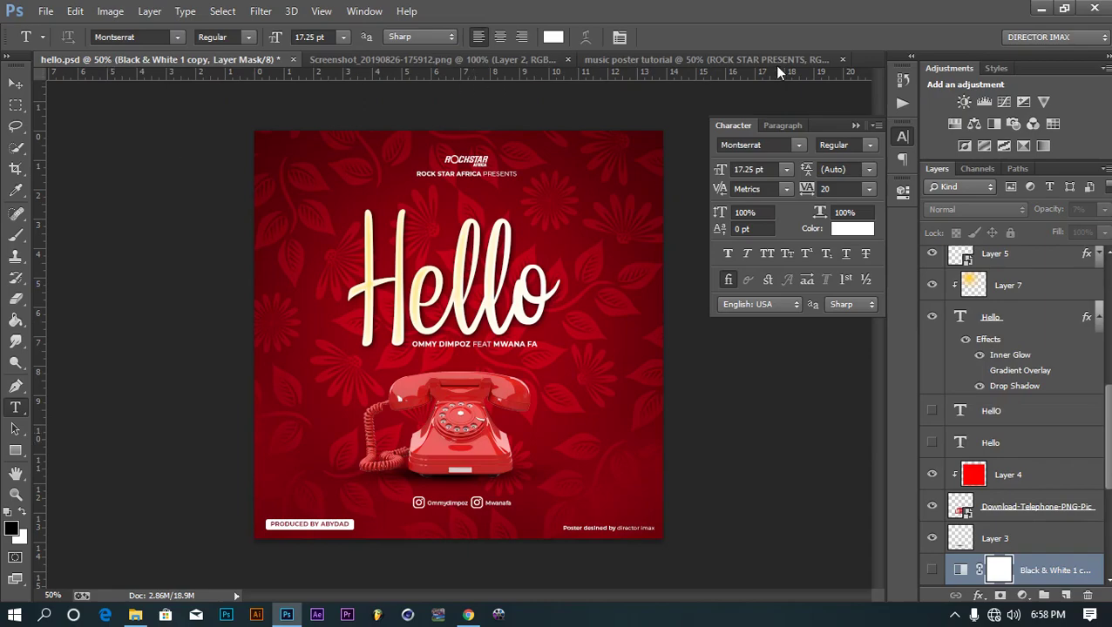
{"action": "left_click", "coordinate": [710, 58]}
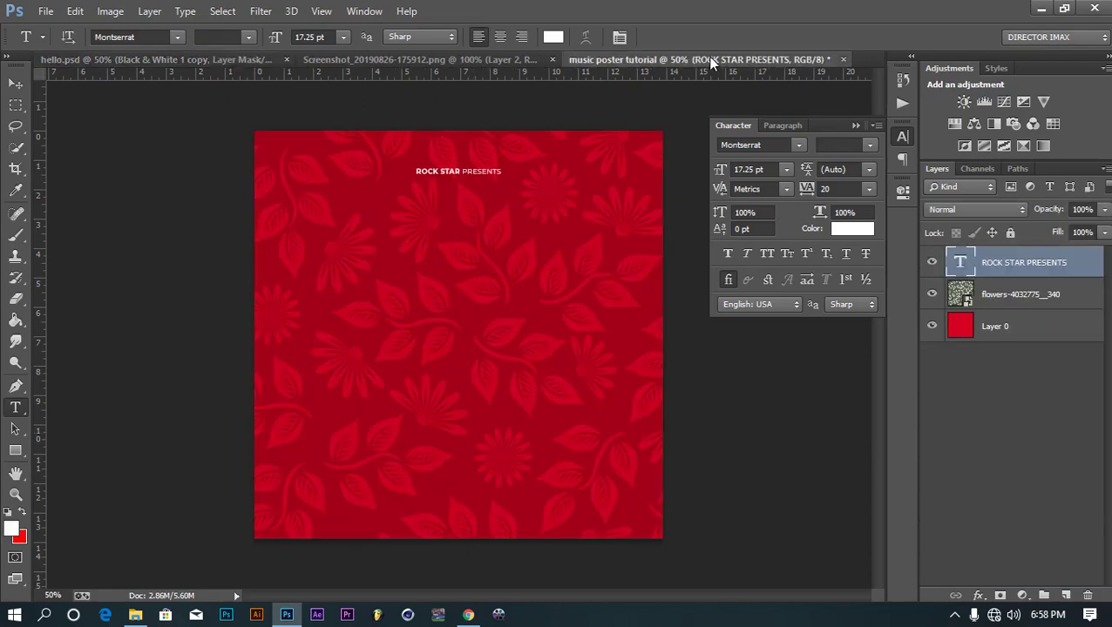
Step: Embed the red telephone image, enlarge it to about 125% and move it lower
{"action": "left_click", "coordinate": [45, 10]}
{"action": "left_click", "coordinate": [99, 290]}
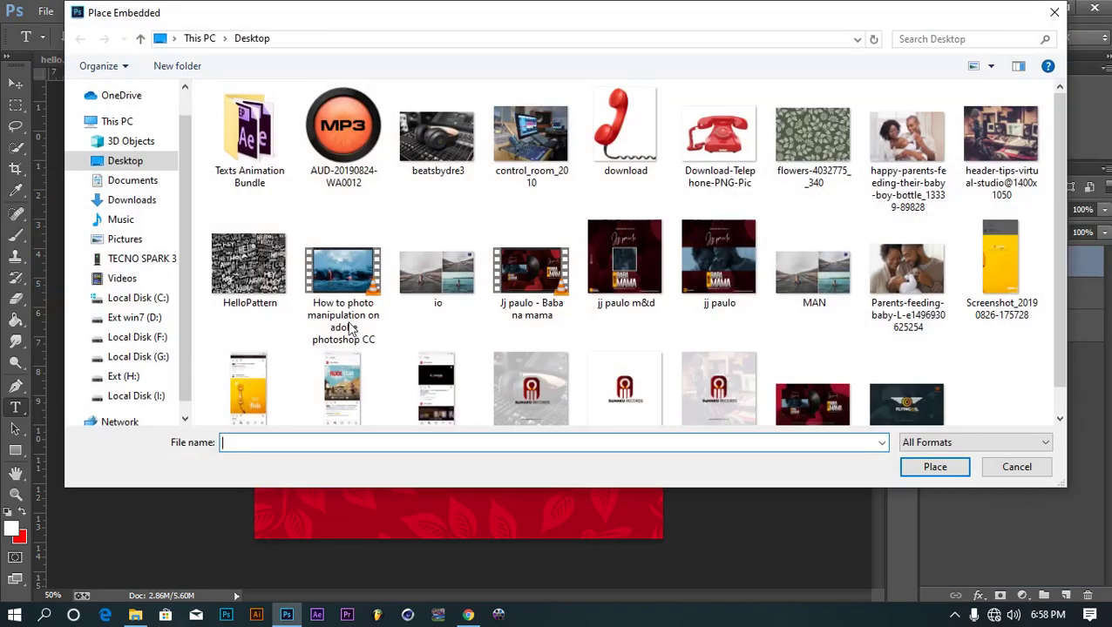
{"action": "double_click", "coordinate": [736, 144]}
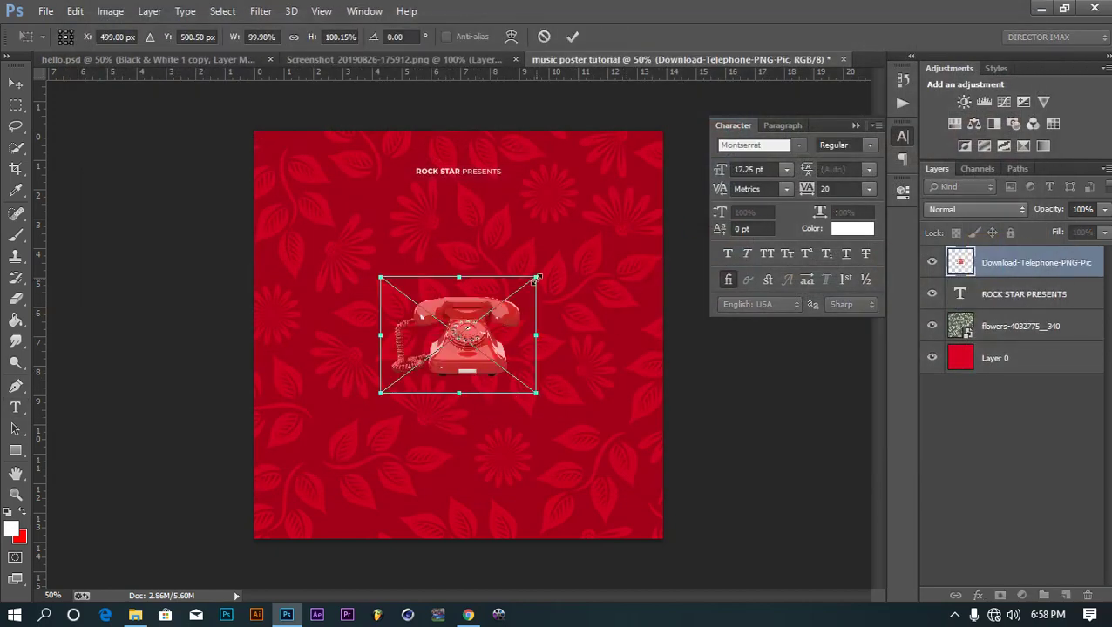
{"action": "left_click_drag", "start_coordinate": [537, 279], "coordinate": [554, 261]}
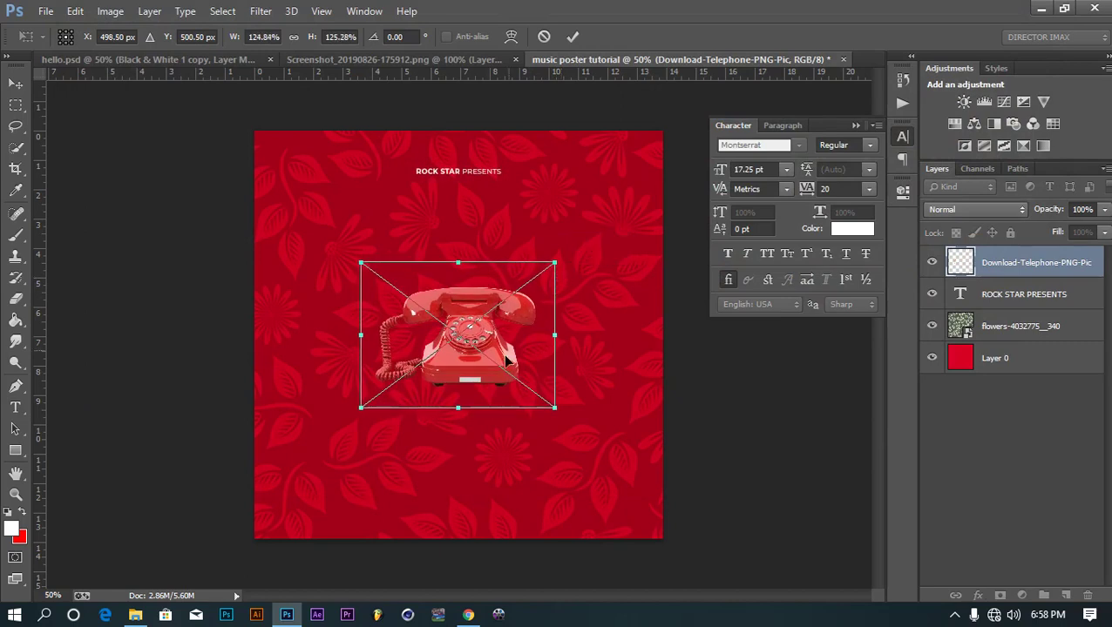
{"action": "left_click_drag", "start_coordinate": [506, 362], "coordinate": [503, 432]}
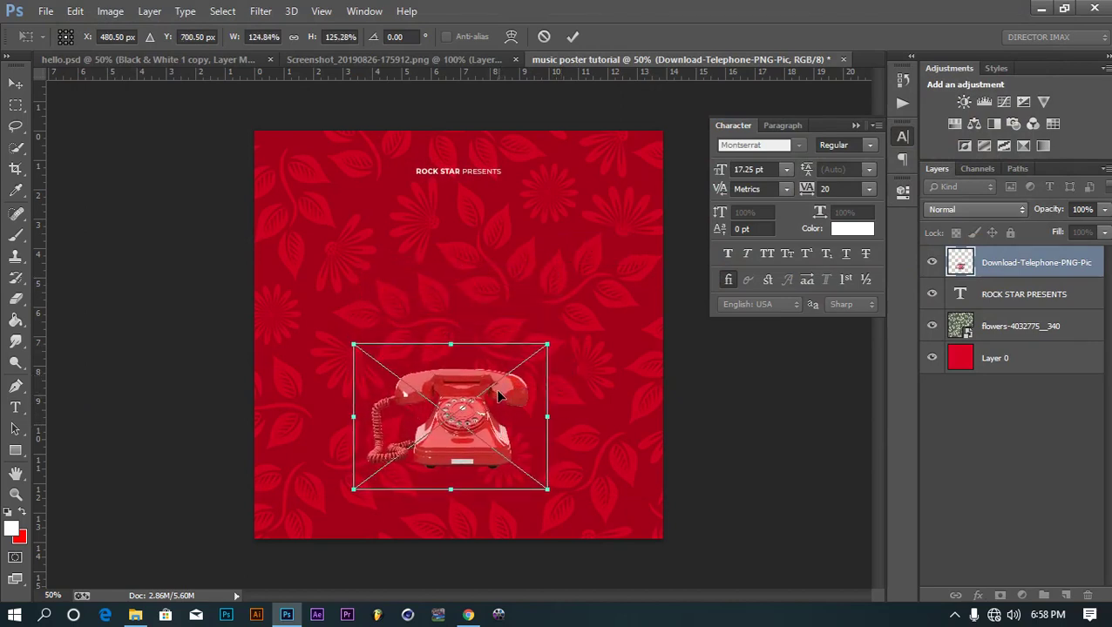
{"action": "key", "text": "t"}
{"action": "key", "text": "Return"}
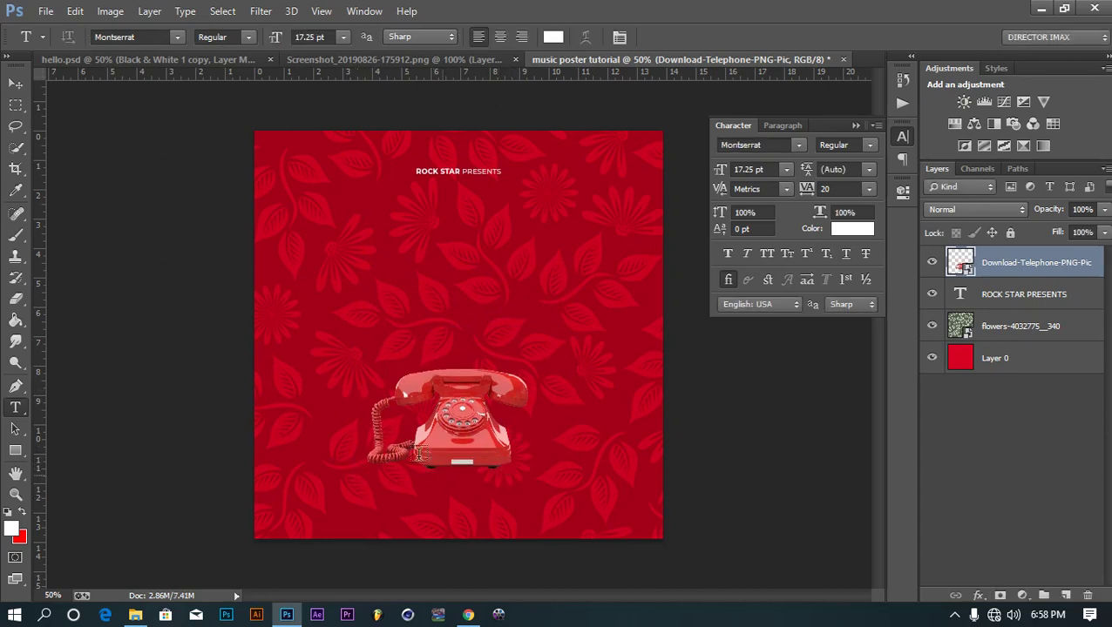
Step: Add a new empty layer above the text layer and set the foreground colour to black
{"action": "left_click", "coordinate": [17, 238]}
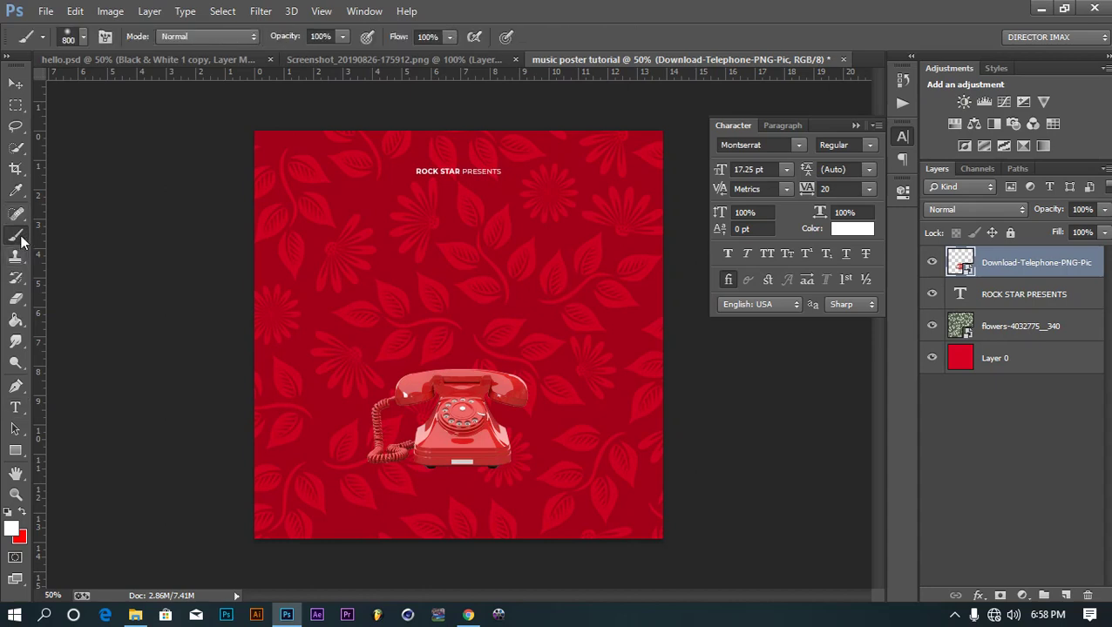
{"action": "left_click", "coordinate": [1009, 297]}
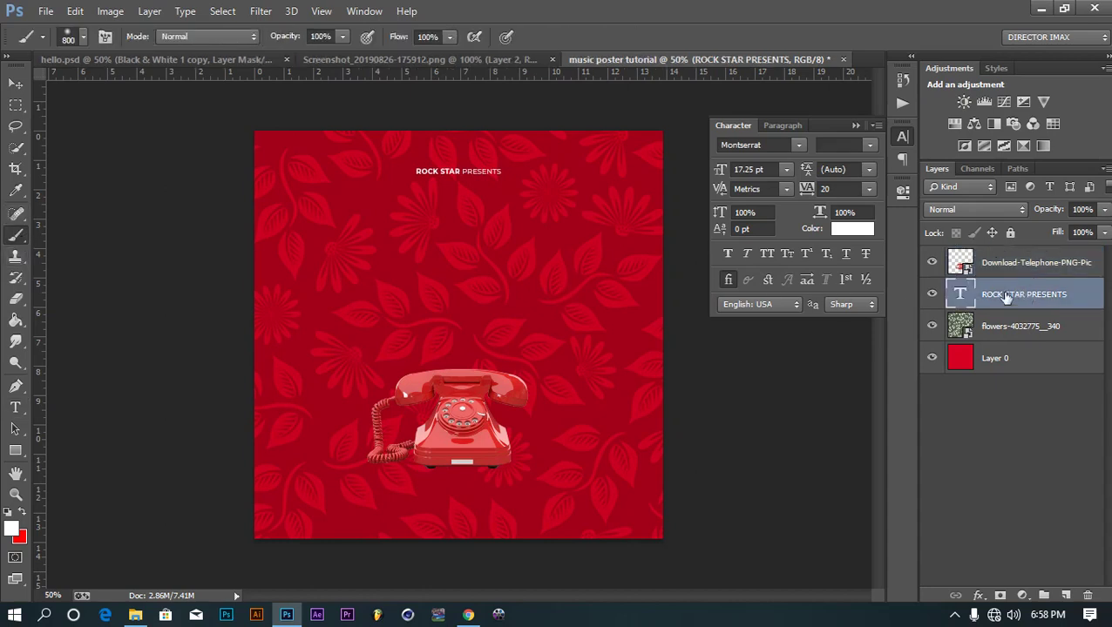
{"action": "left_click", "coordinate": [1064, 595]}
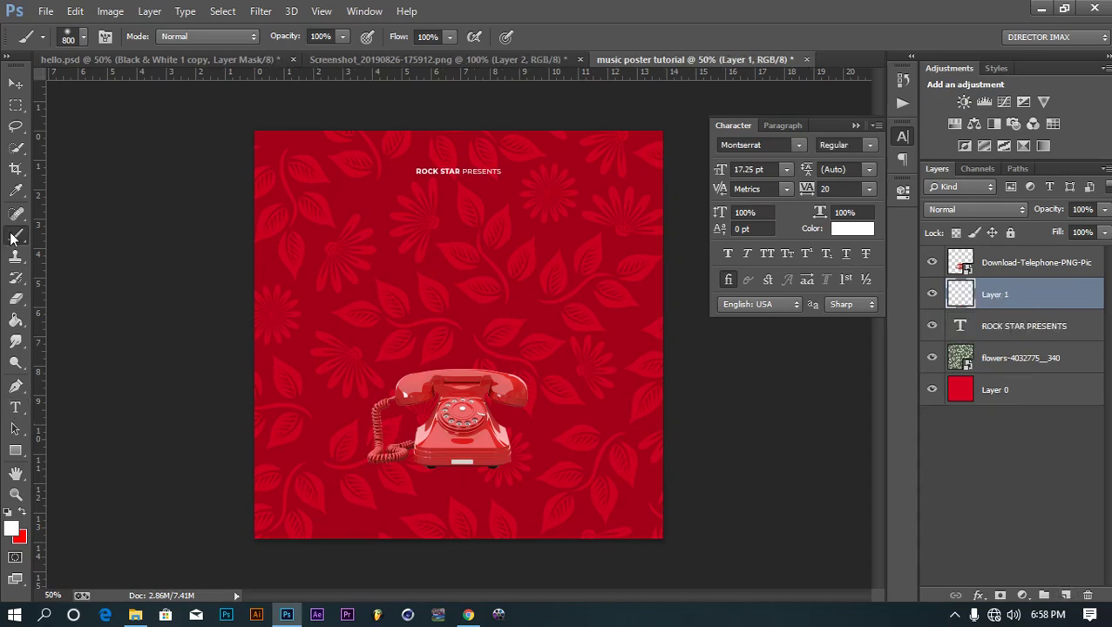
{"action": "left_click", "coordinate": [11, 529]}
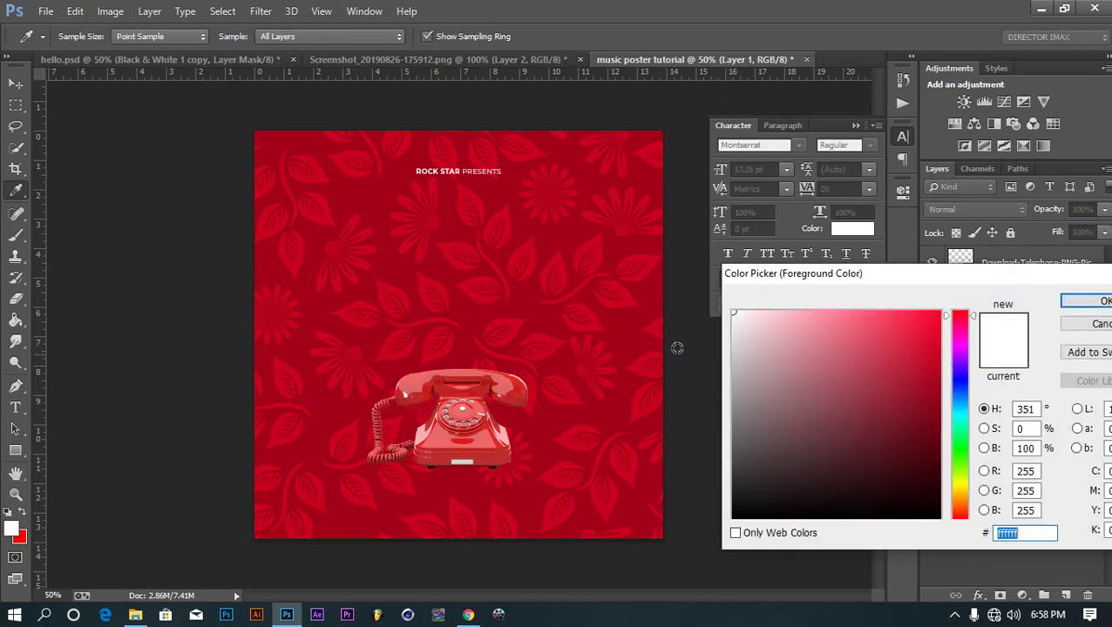
{"action": "left_click_drag", "start_coordinate": [815, 375], "coordinate": [720, 573]}
{"action": "left_click", "coordinate": [1100, 301]}
Step: Paint one black dab above the telephone with a 500 px, 0%-hardness brush
{"action": "right_click", "coordinate": [384, 258]}
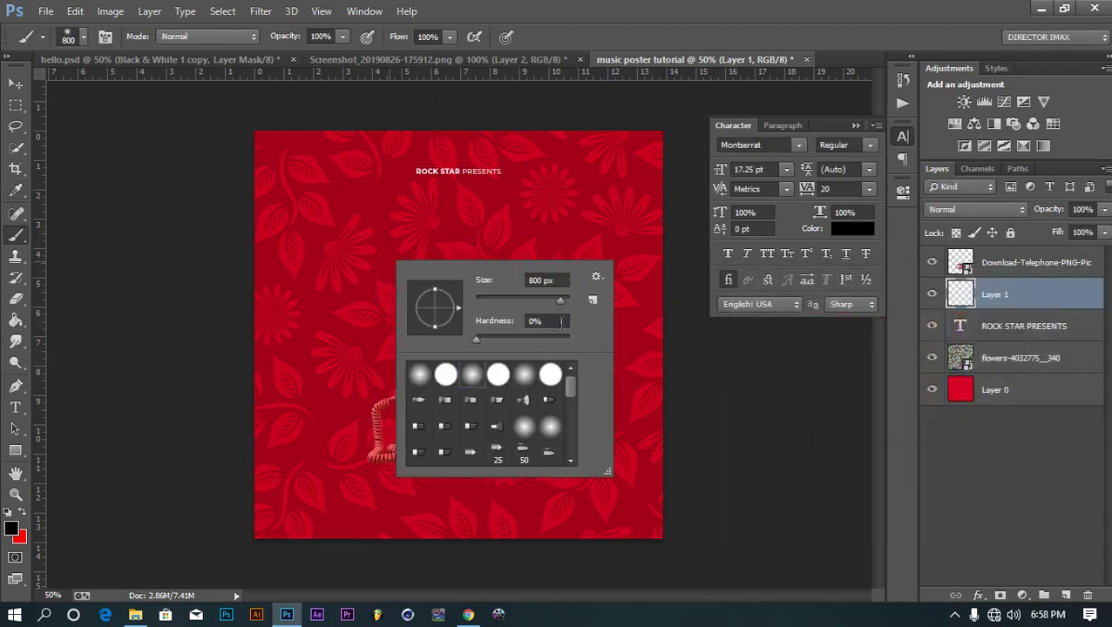
{"action": "left_click", "coordinate": [561, 320]}
{"action": "key", "text": "Return"}
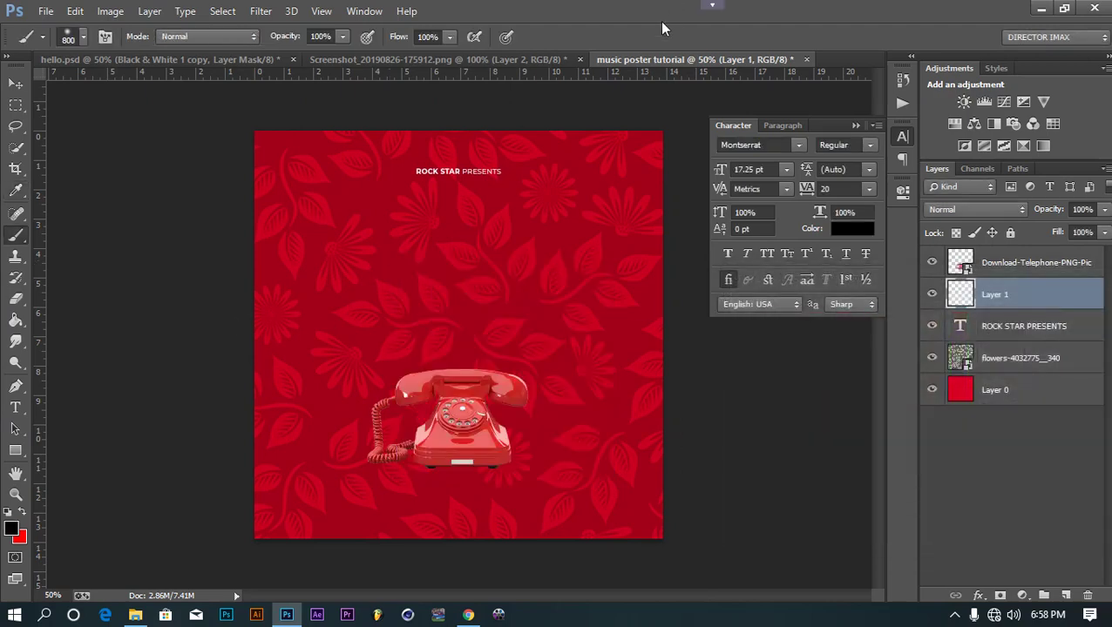
{"action": "key", "text": "Tab"}
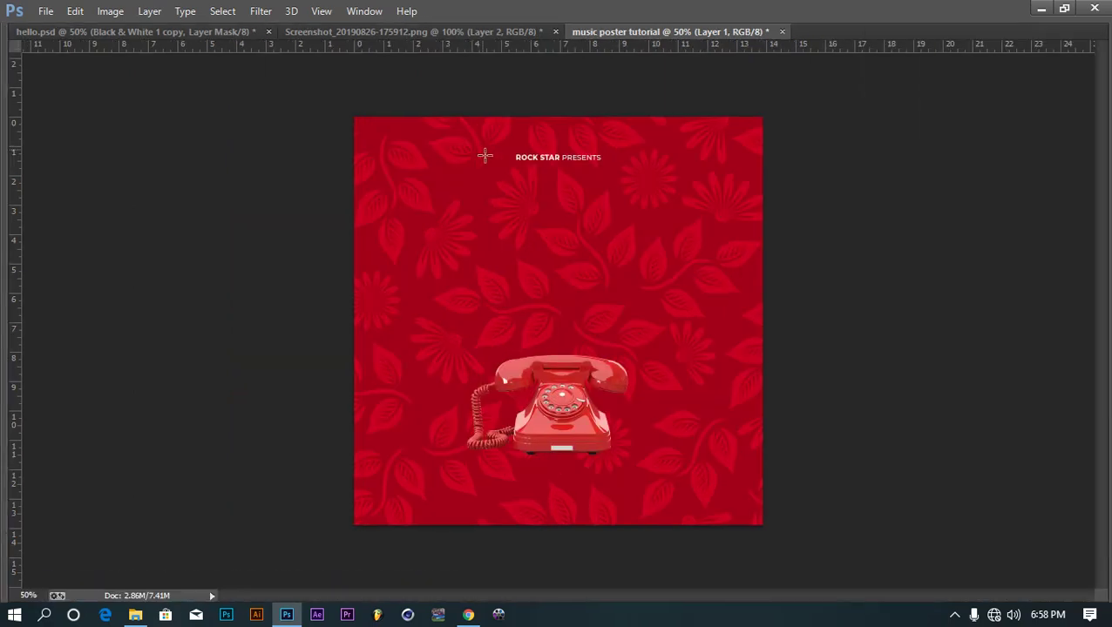
{"action": "key", "text": "Tab"}
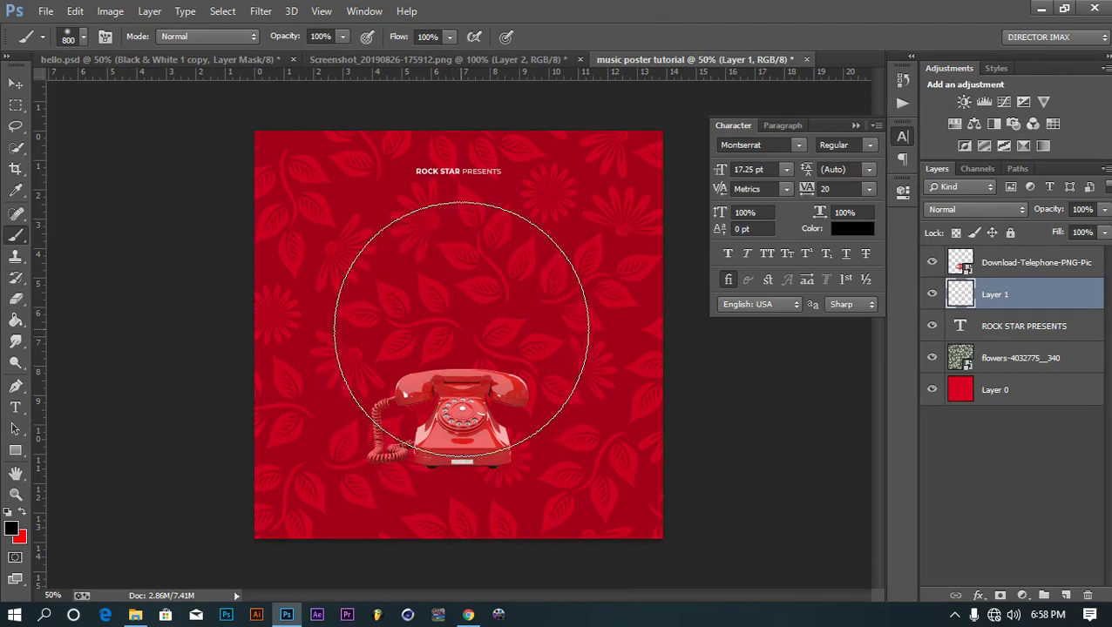
{"action": "key", "text": "bracketleft"}
{"action": "key", "text": "bracketleft"}
{"action": "key", "text": "bracketleft"}
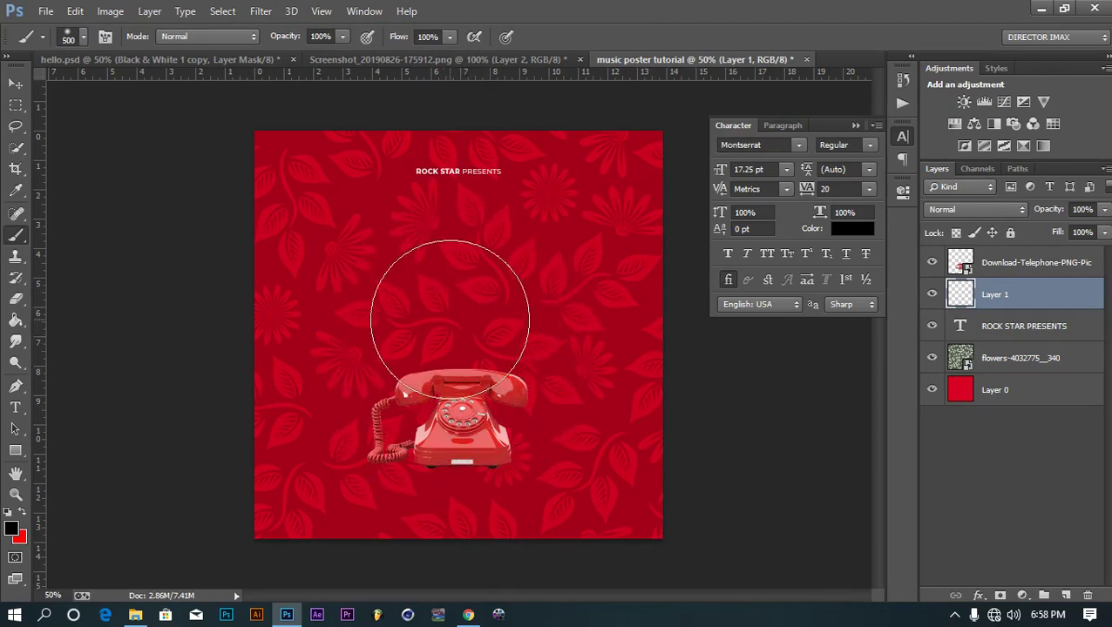
{"action": "left_click", "coordinate": [450, 319]}
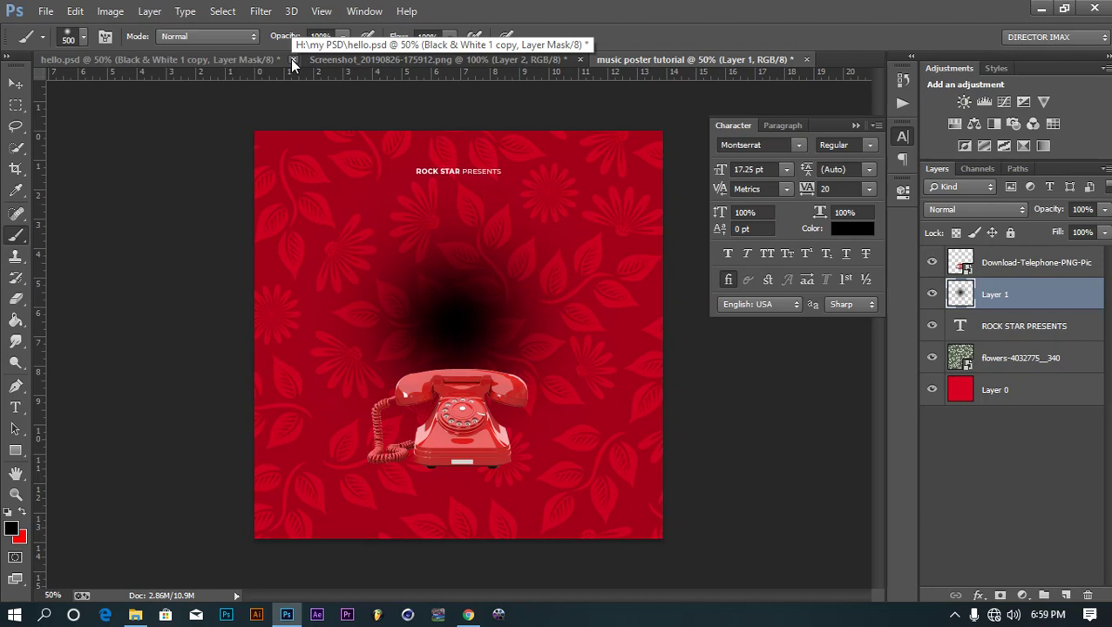
{"action": "key", "text": "ctrl+t"}
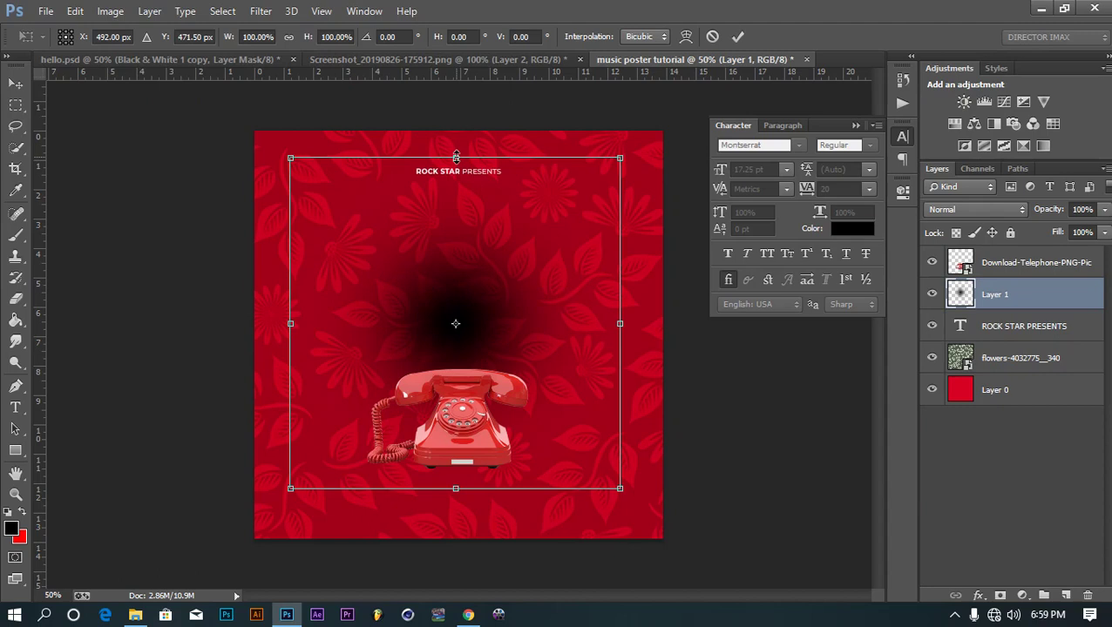
Step: Squash the black dab into a thin shadow band and nudge it under the telephone
{"action": "mouse_move", "coordinate": [456, 157]}
{"action": "left_mouse_down"}
{"action": "mouse_move", "coordinate": [457, 303]}
{"action": "mouse_move", "coordinate": [485, 471]}
{"action": "left_mouse_up"}
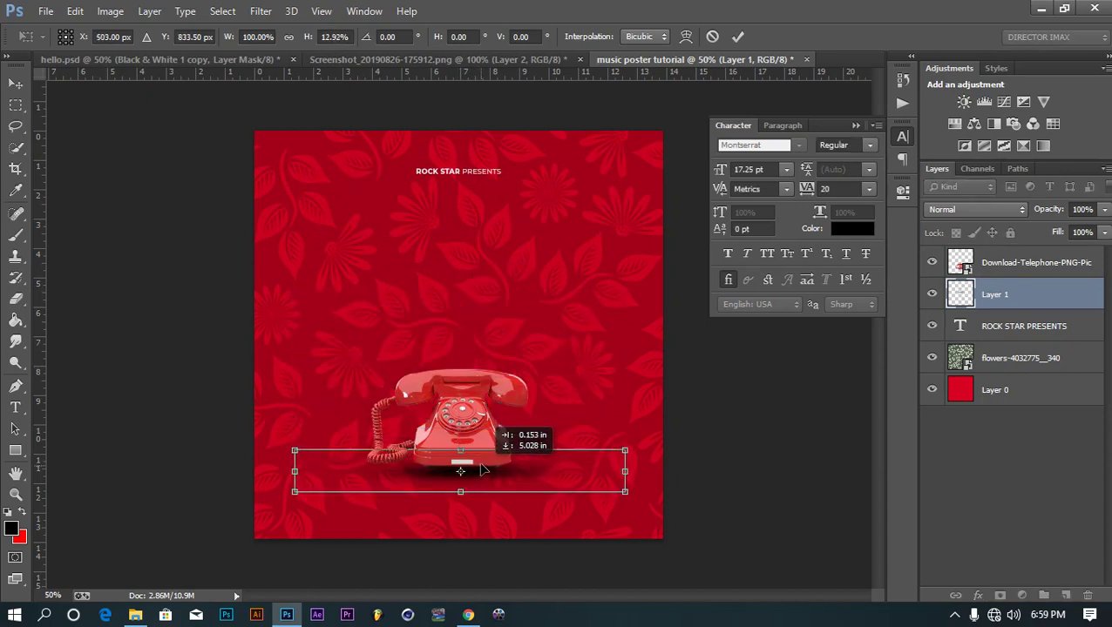
{"action": "key", "text": "Up"}
{"action": "key", "text": "Up"}
{"action": "key", "text": "Up"}
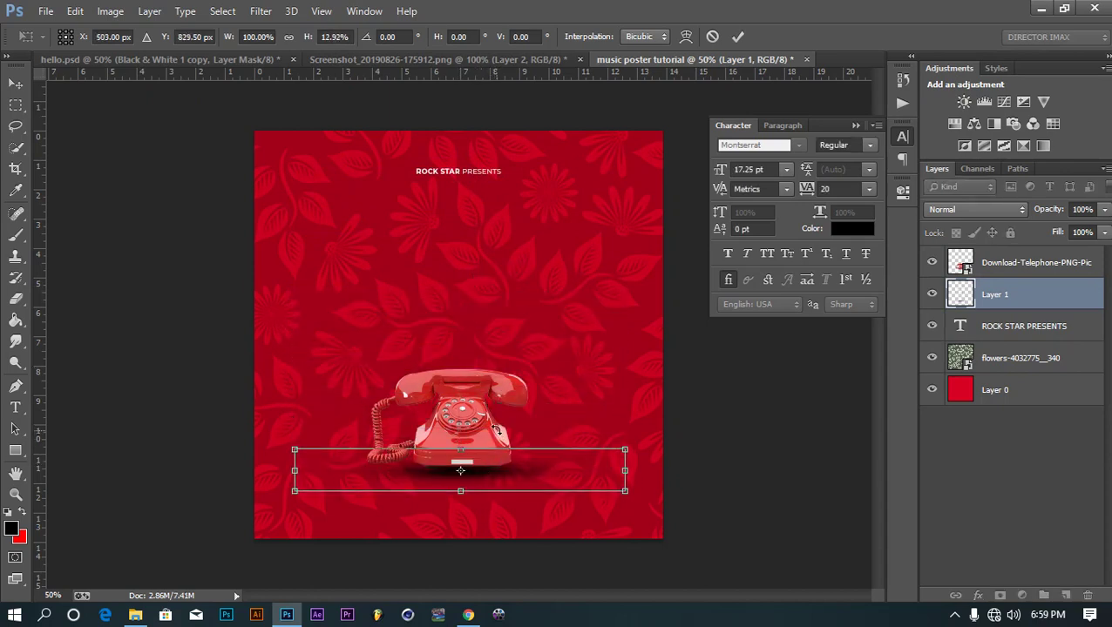
{"action": "key", "text": "Up"}
{"action": "key", "text": "Up"}
{"action": "key", "text": "Up"}
{"action": "key", "text": "Up"}
{"action": "key", "text": "Up"}
{"action": "key", "text": "Up"}
{"action": "key", "text": "Up"}
{"action": "key", "text": "Up"}
{"action": "key", "text": "Up"}
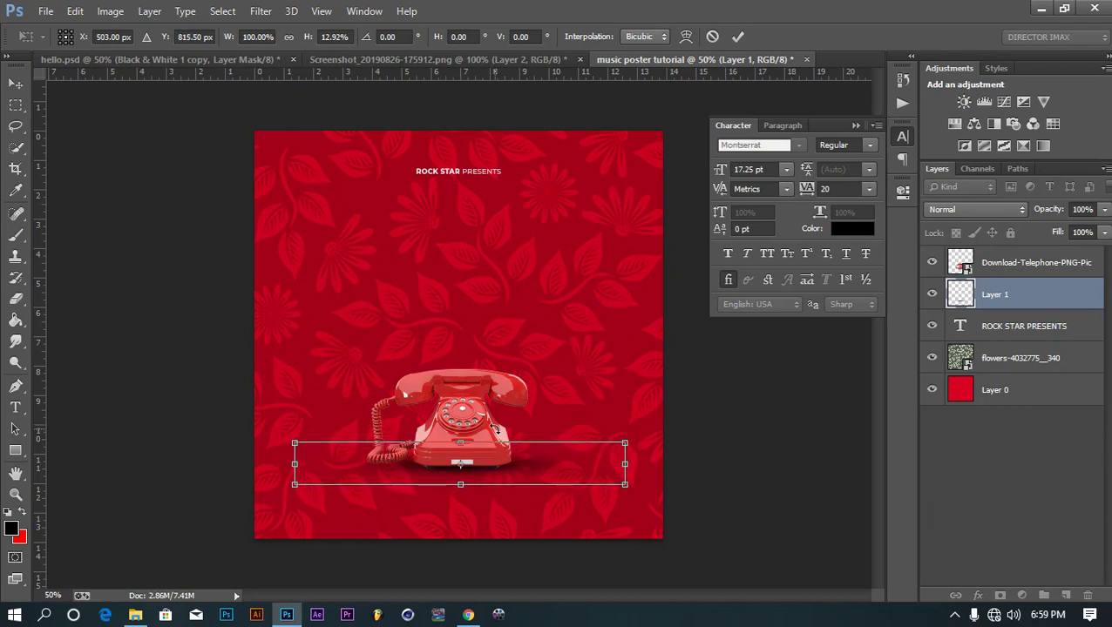
{"action": "key", "text": "Down"}
{"action": "key", "text": "Down"}
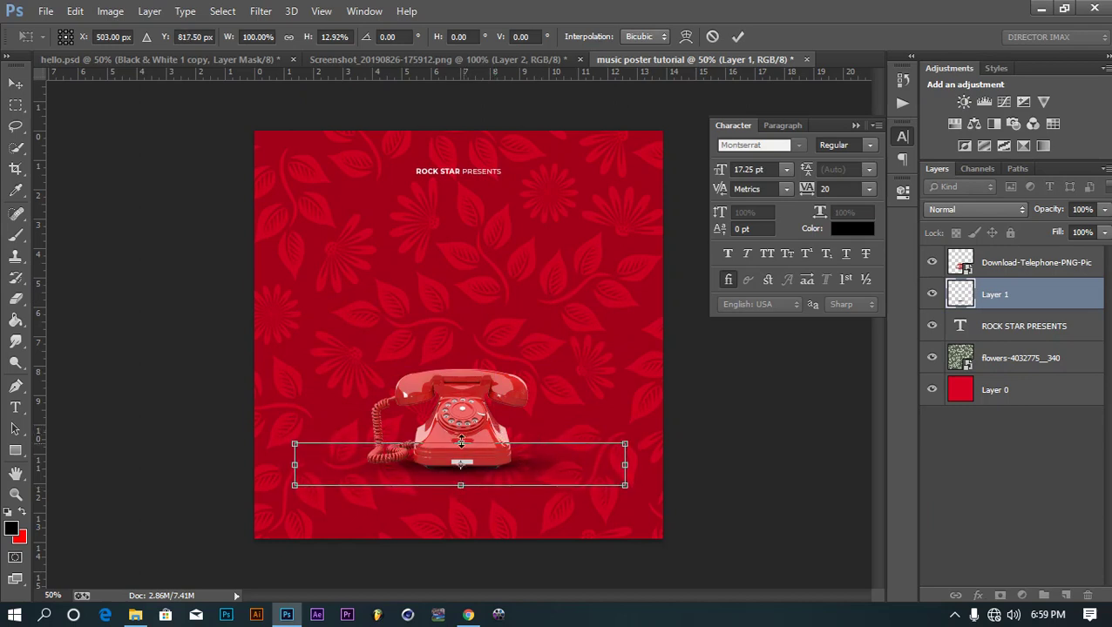
{"action": "left_click_drag", "start_coordinate": [461, 441], "coordinate": [461, 447]}
{"action": "left_click_drag", "start_coordinate": [461, 485], "coordinate": [461, 484]}
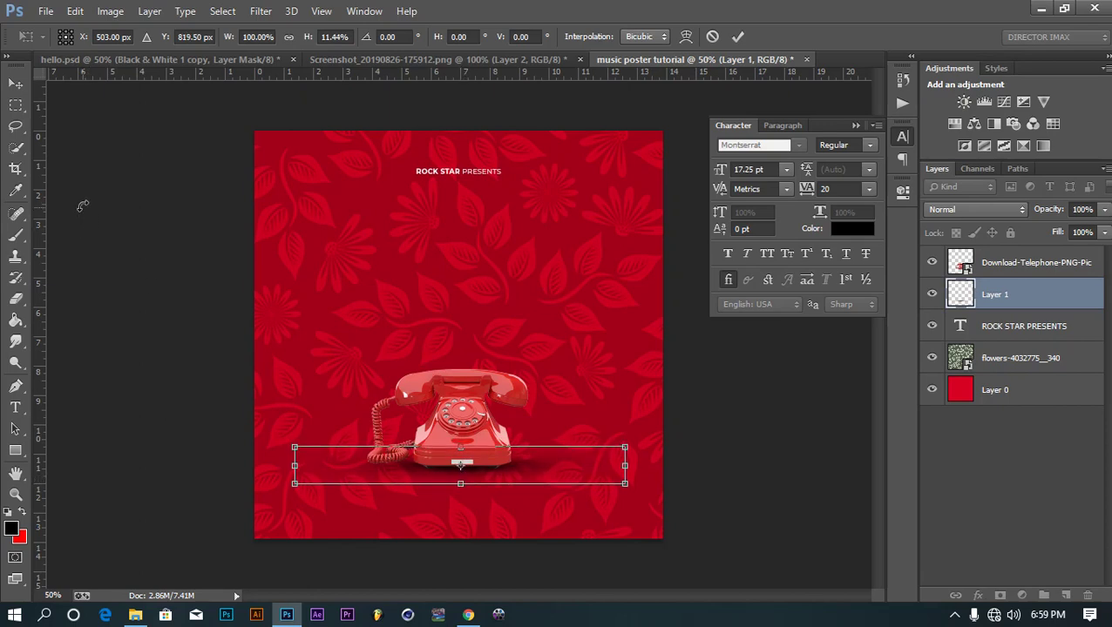
{"action": "key", "text": "Return"}
{"action": "key", "text": "b"}
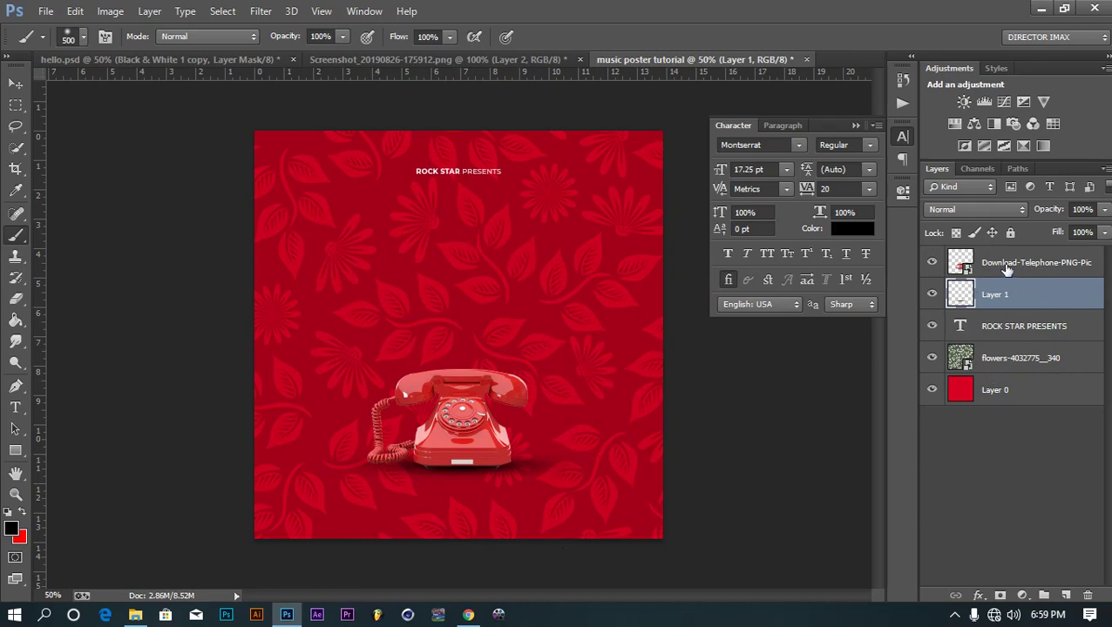
Step: Add a new layer clipped to the telephone layer
{"action": "left_click", "coordinate": [1009, 266]}
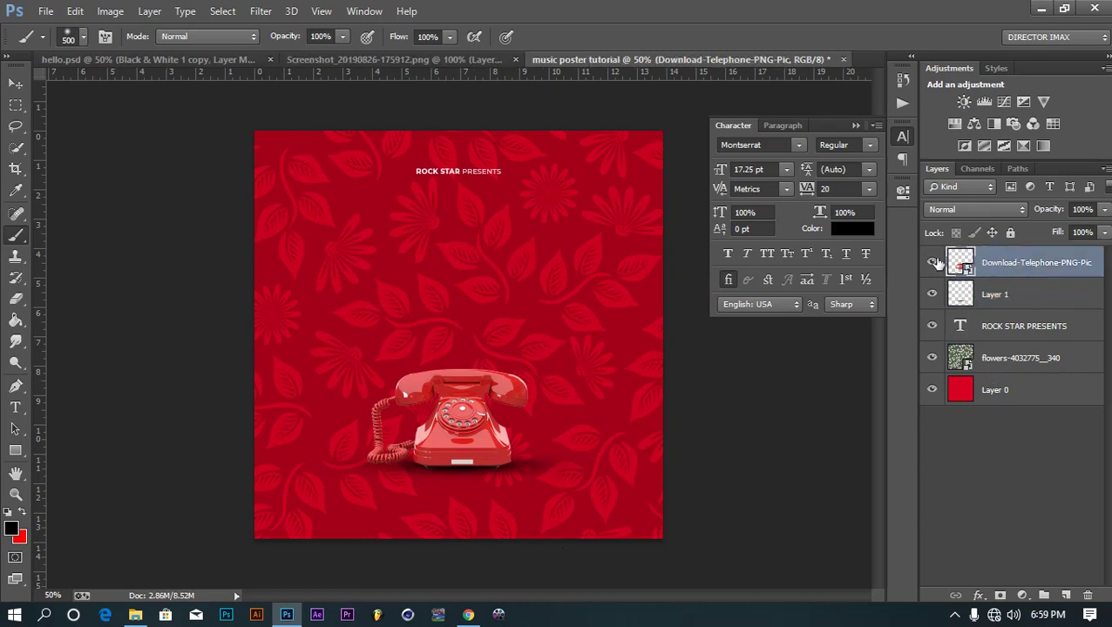
{"action": "left_click", "coordinate": [932, 263]}
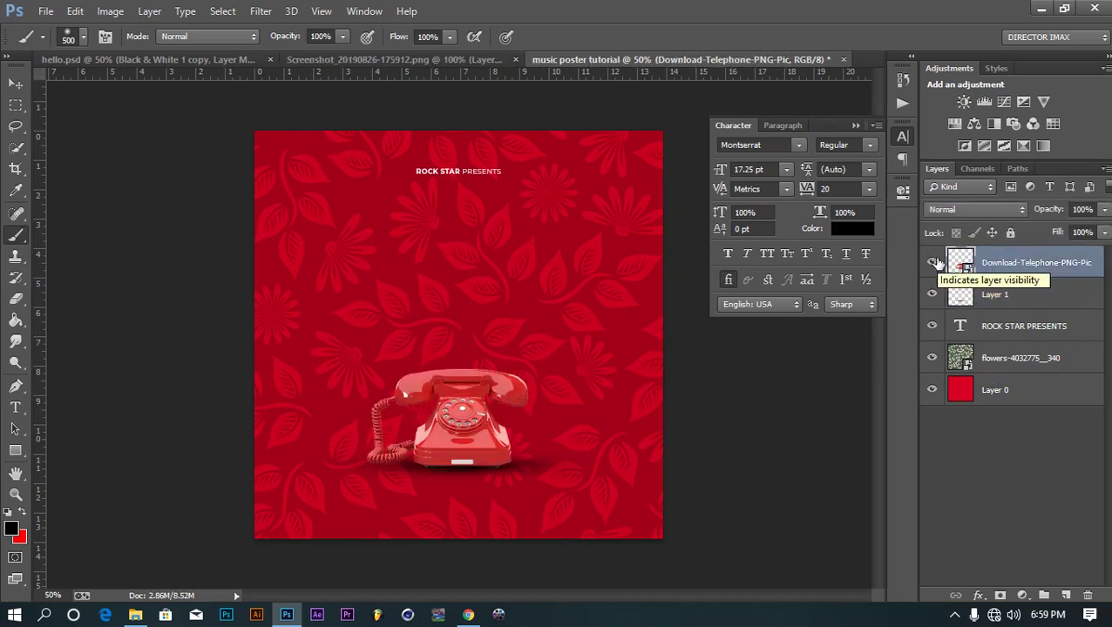
{"action": "left_click", "coordinate": [933, 262]}
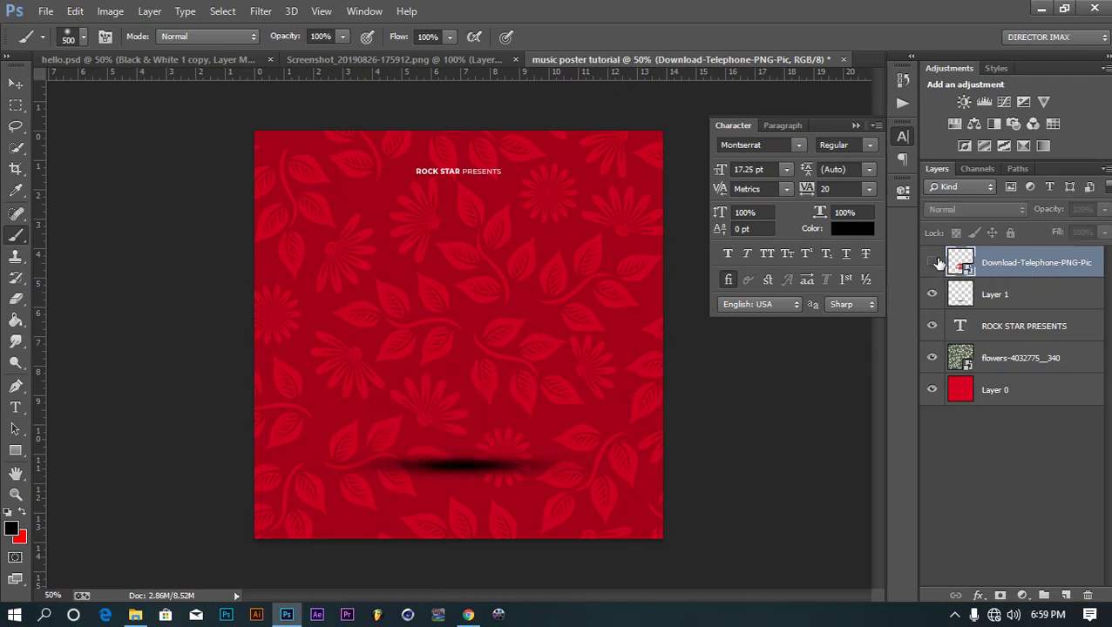
{"action": "left_click", "coordinate": [1065, 595]}
{"action": "left_click_drag", "start_coordinate": [998, 270], "coordinate": [1002, 277]}
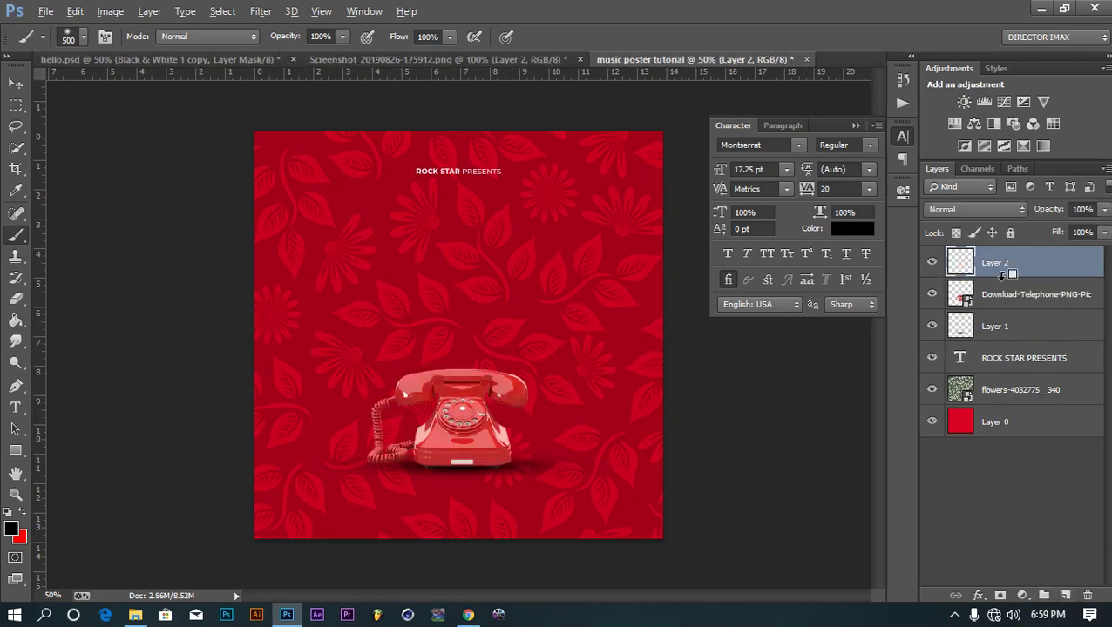
{"action": "key", "text": "alt"}
{"action": "left_click_drag", "start_coordinate": [1002, 275], "coordinate": [1019, 275]}
{"action": "left_click", "coordinate": [1022, 273], "text": "alt"}
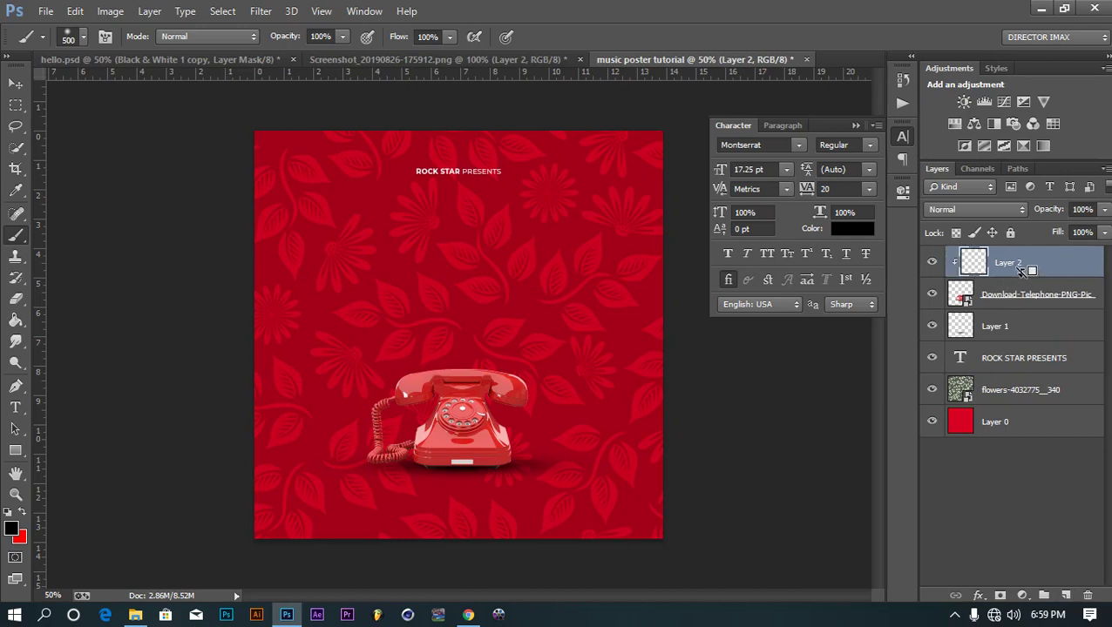
Step: Fill the clipped layer over the telephone with pure red
{"action": "left_click", "coordinate": [22, 515]}
{"action": "left_click", "coordinate": [12, 531]}
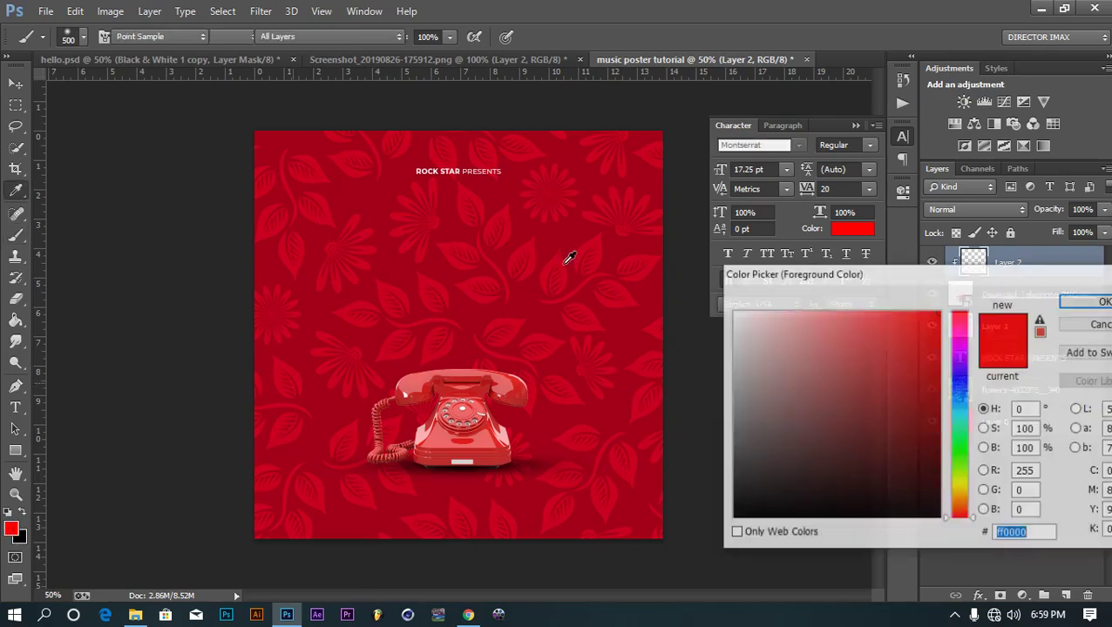
{"action": "left_click", "coordinate": [1089, 302]}
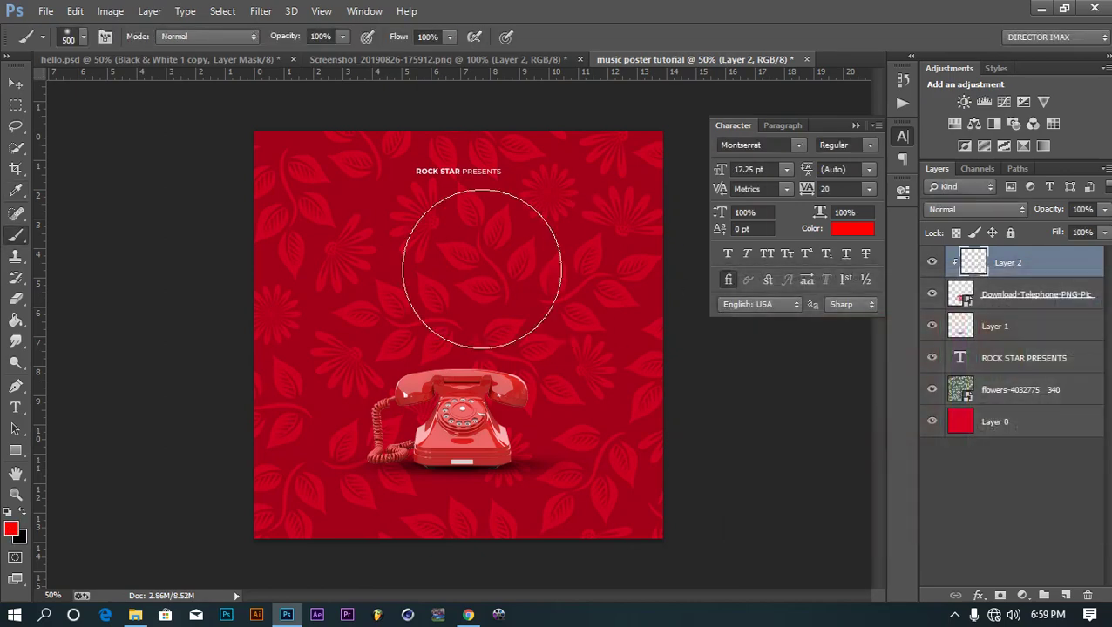
{"action": "left_click", "coordinate": [17, 321]}
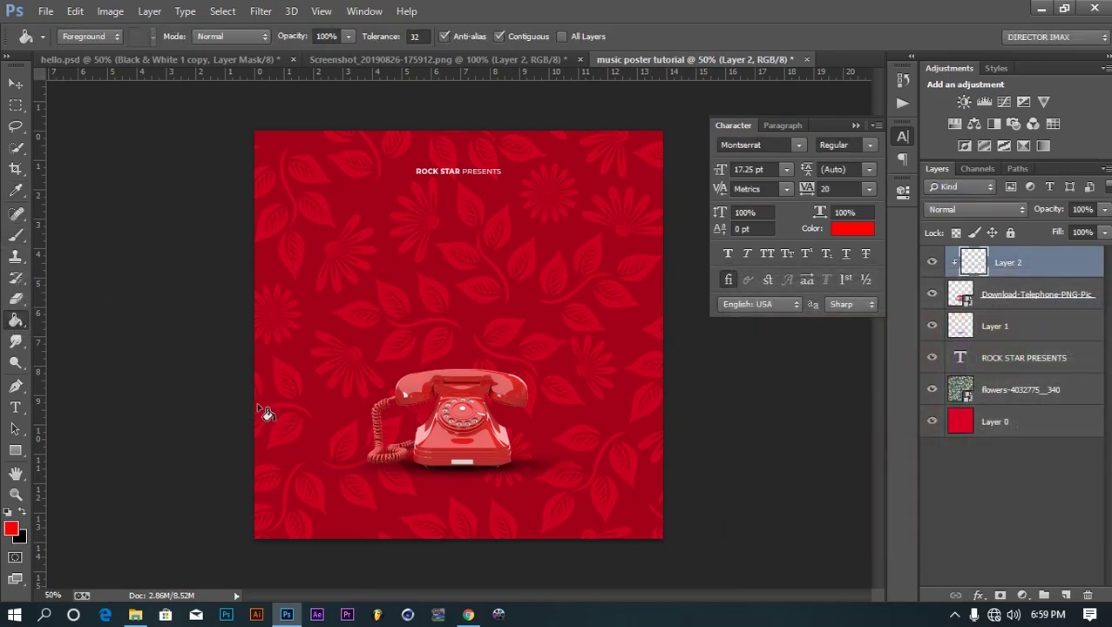
{"action": "left_click", "coordinate": [442, 402]}
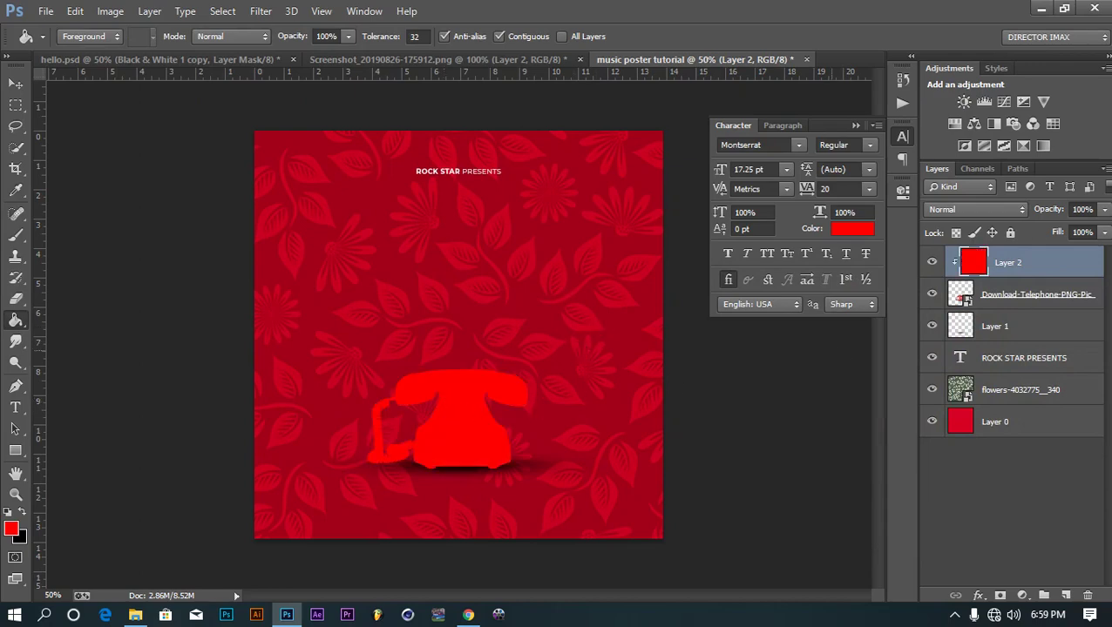
Step: Set the red overlay to Soft Light blend mode at 50% opacity
{"action": "left_click", "coordinate": [968, 207]}
{"action": "left_click", "coordinate": [957, 218]}
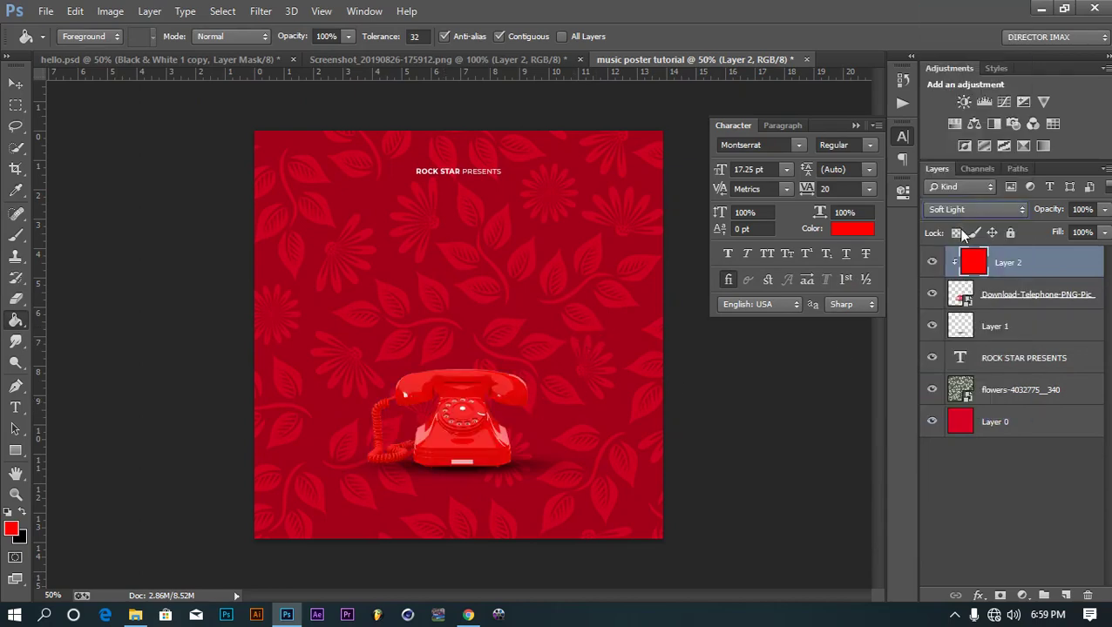
{"action": "left_click_drag", "start_coordinate": [1044, 214], "coordinate": [1031, 214]}
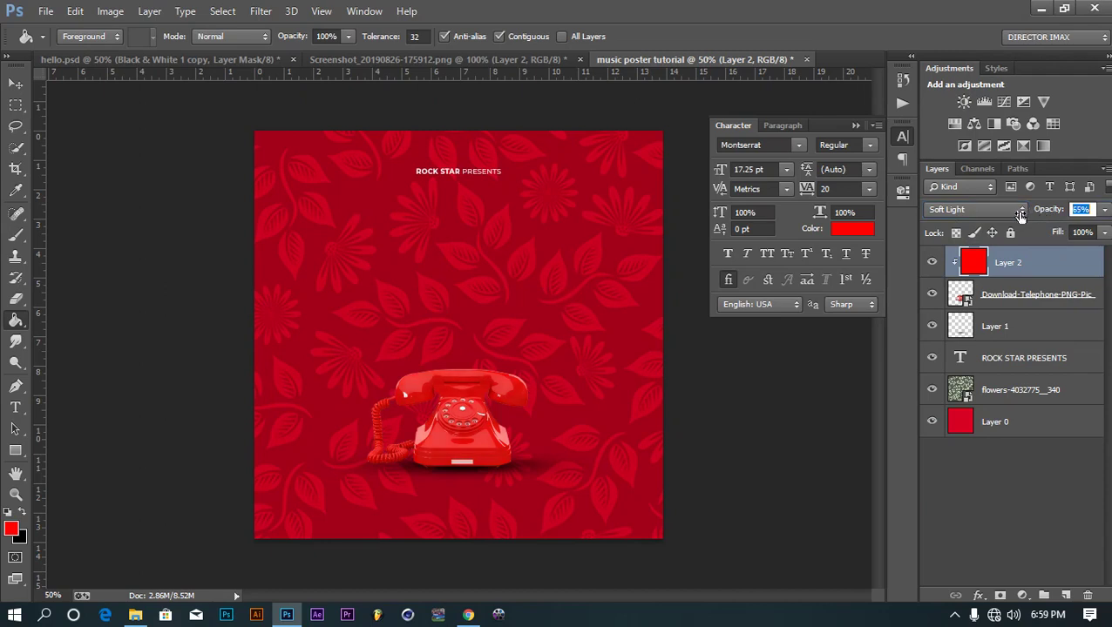
{"action": "left_click", "coordinate": [931, 264]}
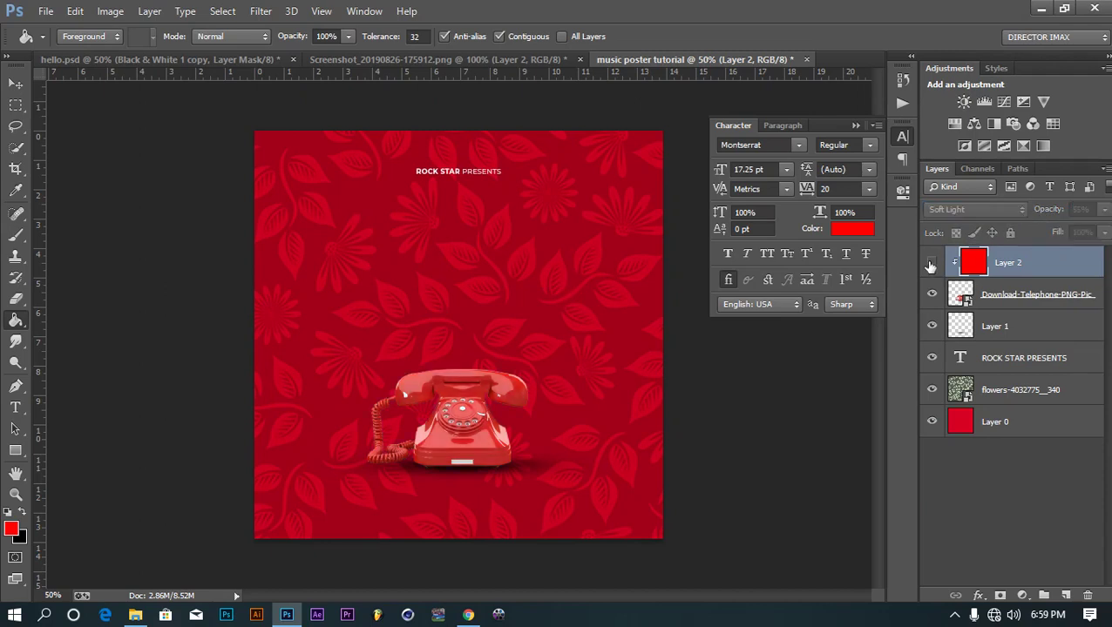
{"action": "left_click", "coordinate": [930, 264]}
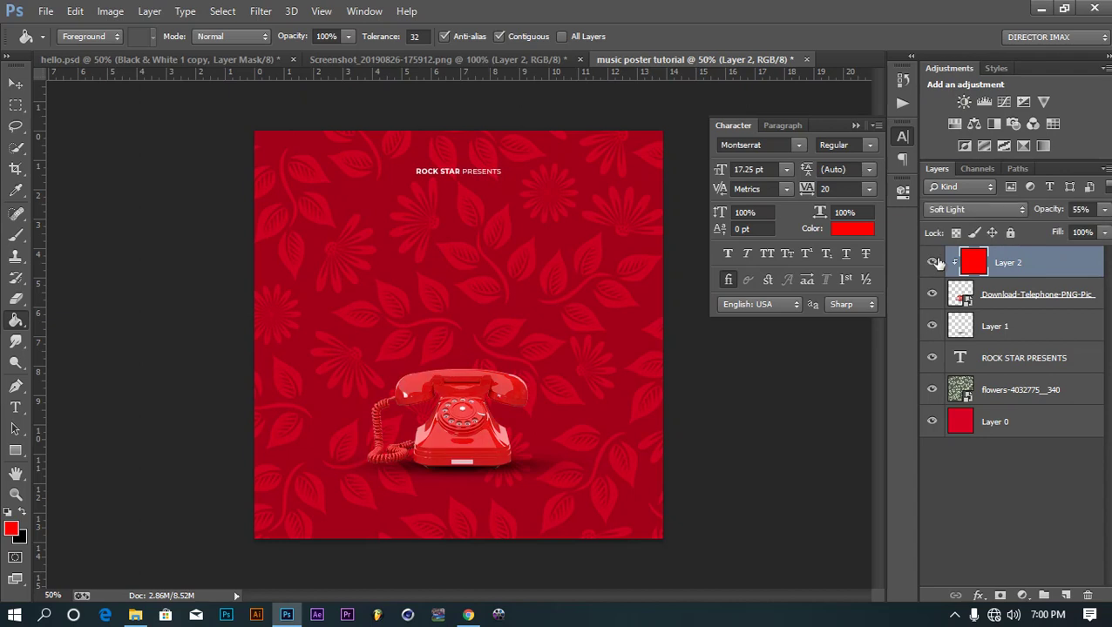
{"action": "left_click_drag", "start_coordinate": [1047, 215], "coordinate": [1046, 216]}
{"action": "left_click", "coordinate": [15, 386]}
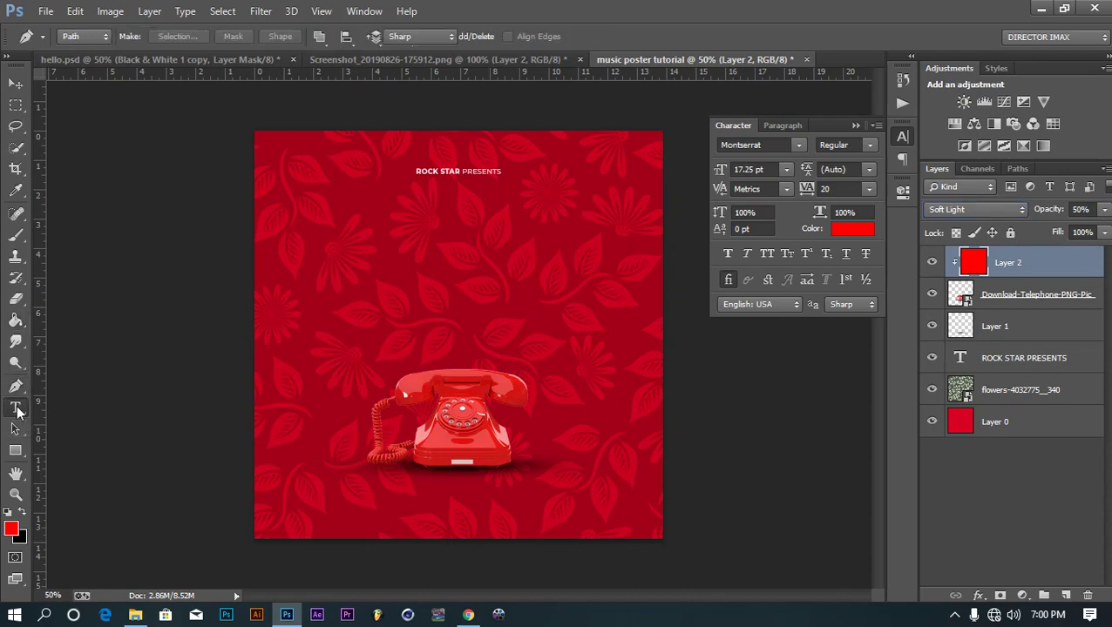
Step: Read the Hello layer's Vacations in Paradise Personal font in hello.psd, then return to the music poster
{"action": "left_click", "coordinate": [15, 408]}
{"action": "left_click", "coordinate": [180, 61]}
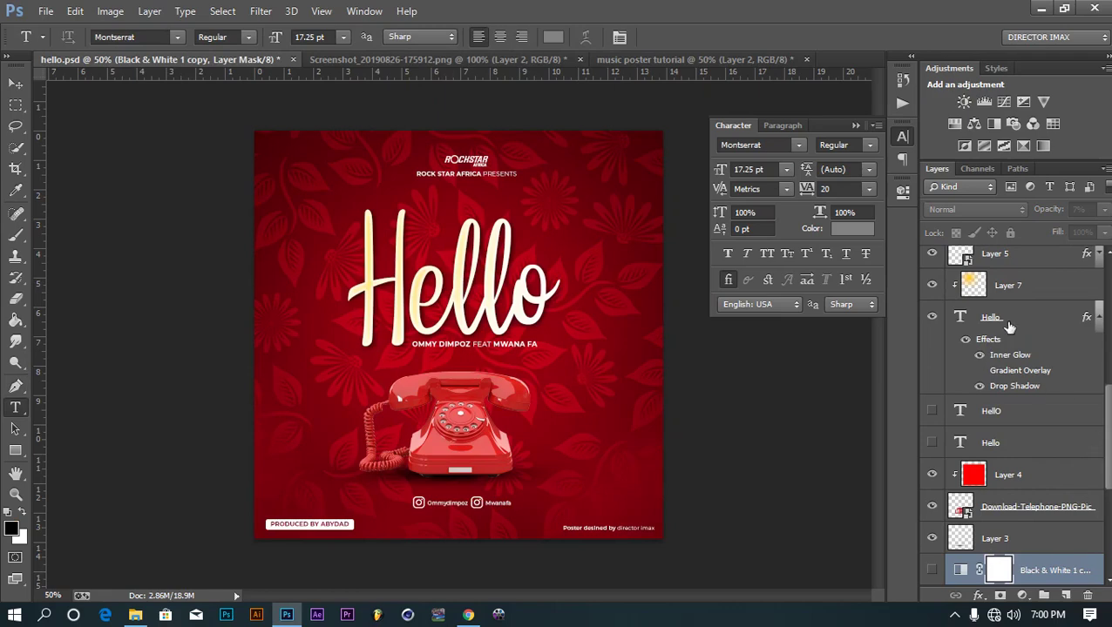
{"action": "left_click", "coordinate": [1008, 324]}
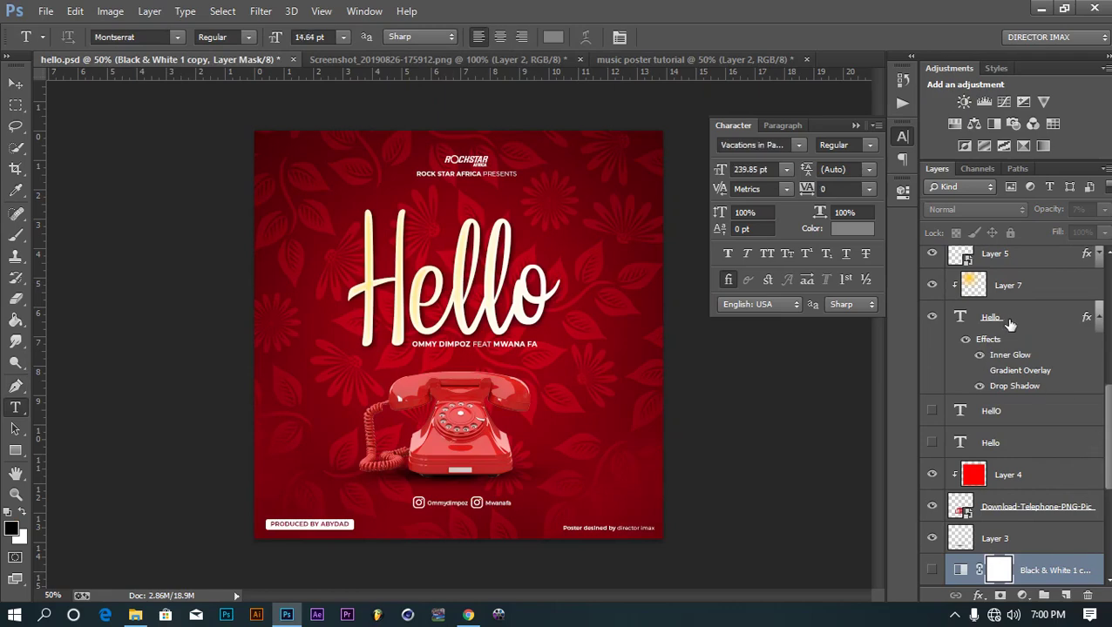
{"action": "left_click", "coordinate": [773, 144]}
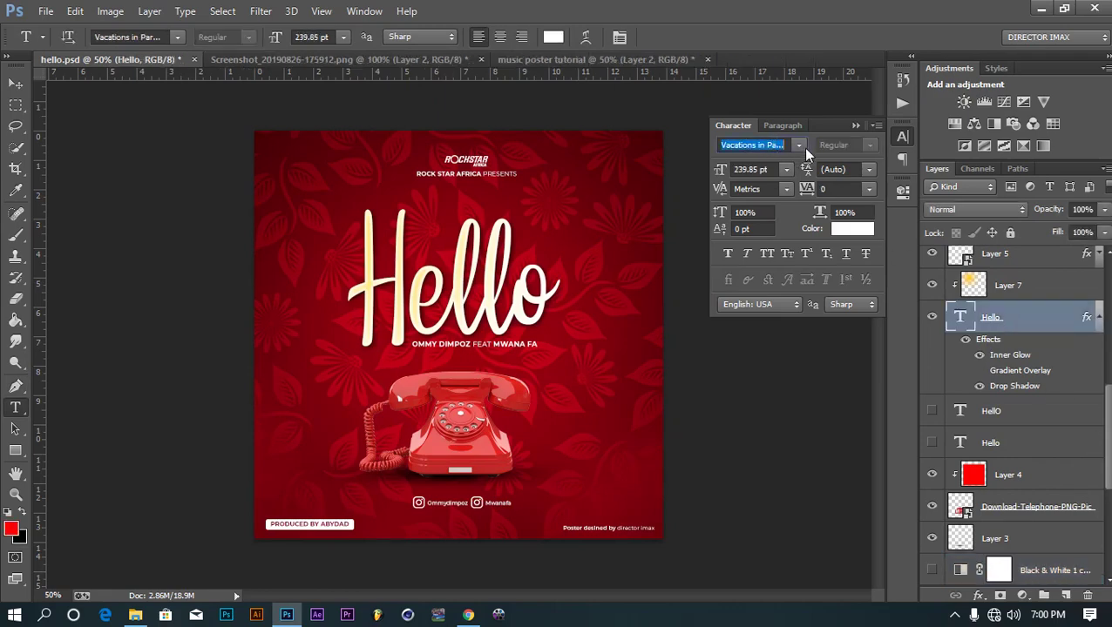
{"action": "left_click", "coordinate": [798, 145]}
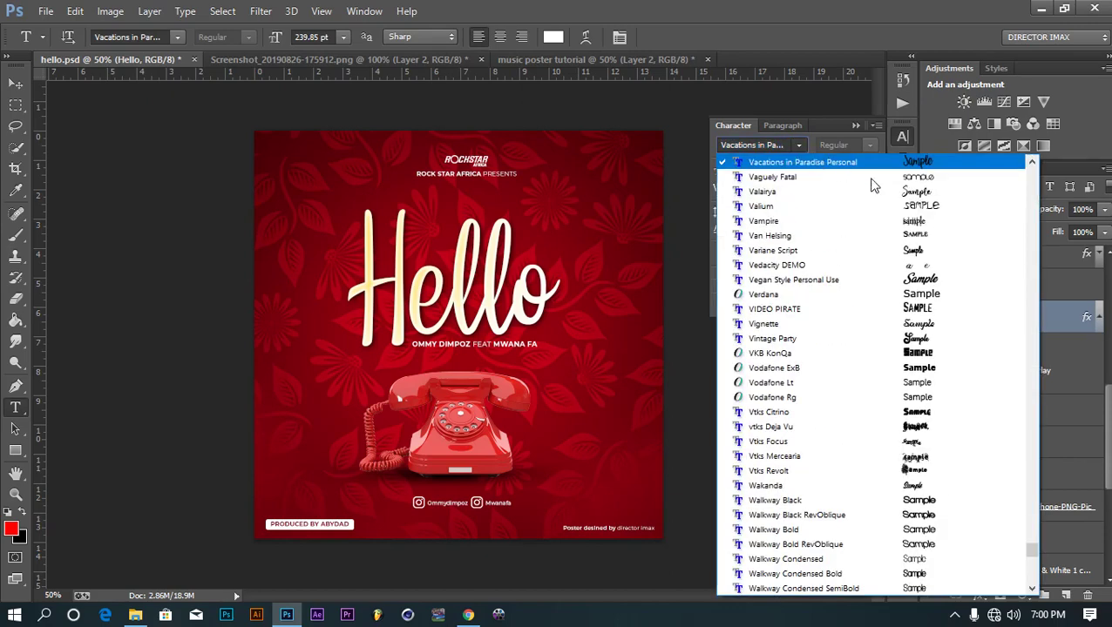
{"action": "left_click", "coordinate": [789, 29]}
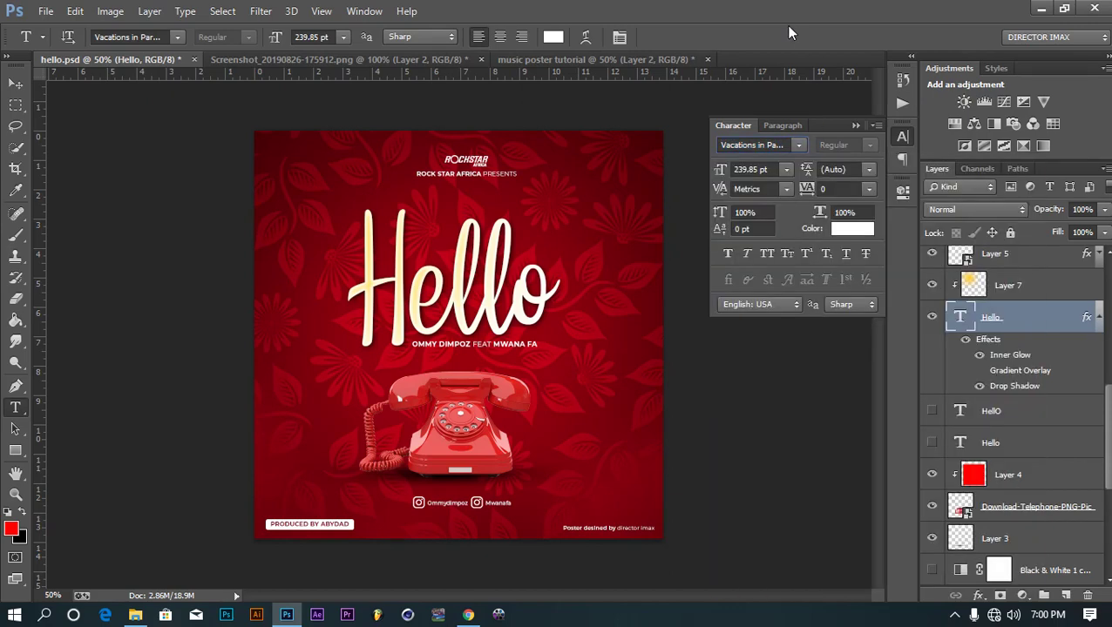
{"action": "left_click", "coordinate": [517, 61]}
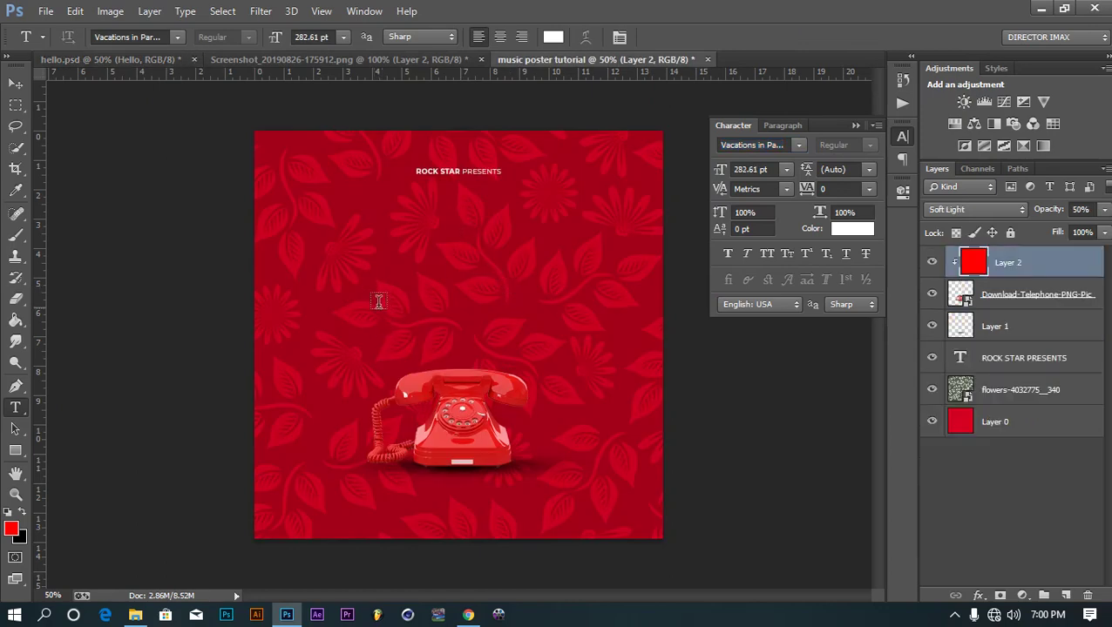
Step: Type a white 'Hello' title above the telephone
{"action": "left_click", "coordinate": [22, 516]}
{"action": "type", "text": "ffffff"}
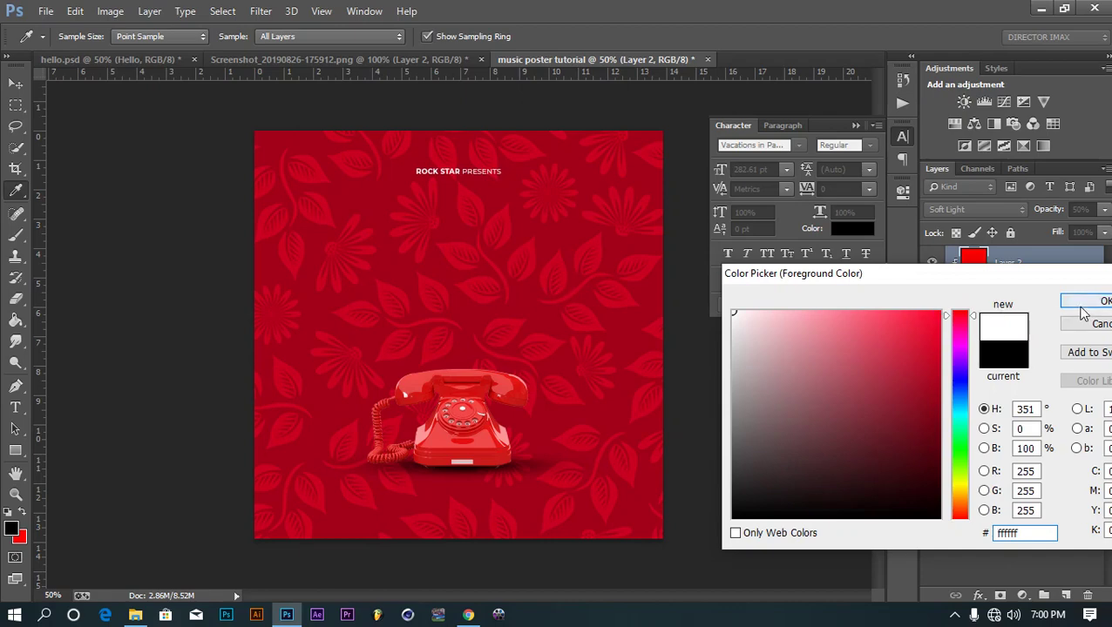
{"action": "left_click", "coordinate": [1089, 301]}
{"action": "key", "text": "t"}
{"action": "left_click", "coordinate": [367, 344]}
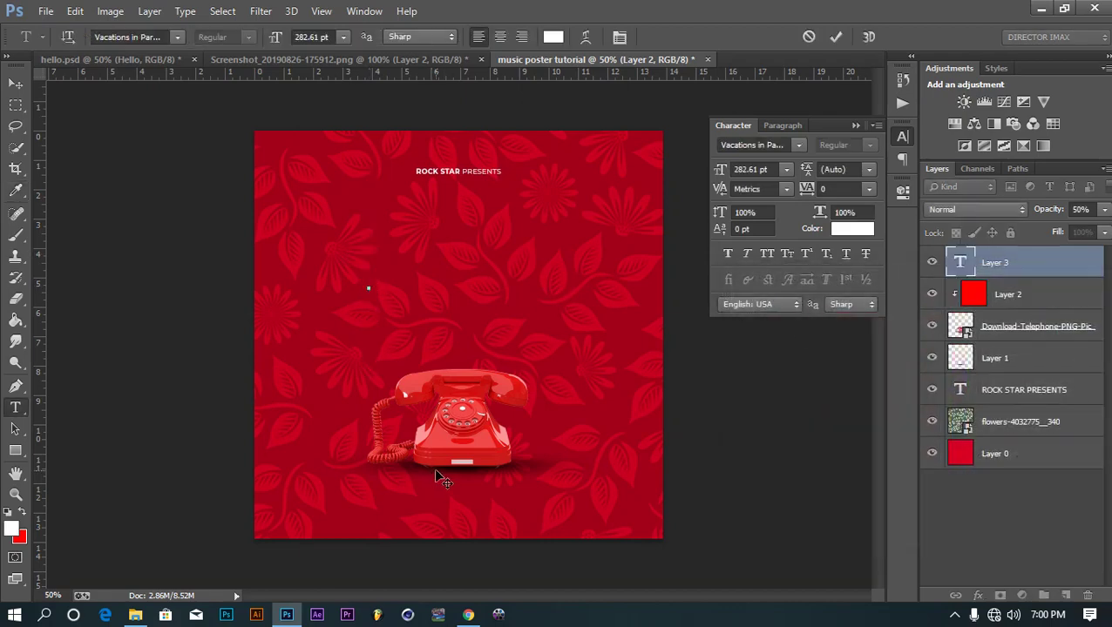
{"action": "type", "text": "He"}
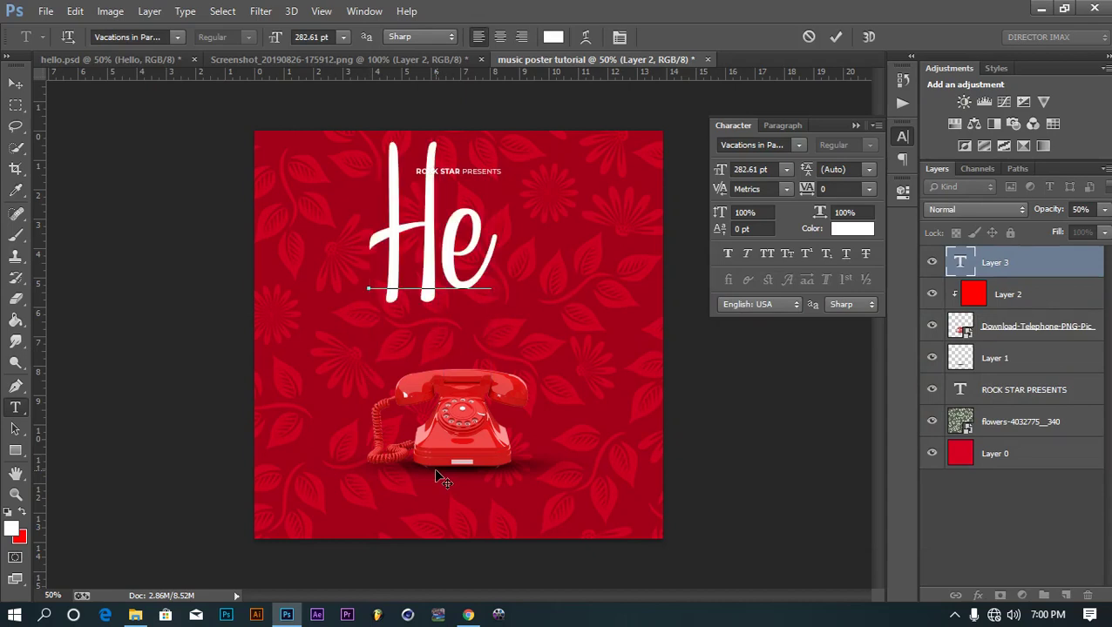
{"action": "type", "text": "llou"}
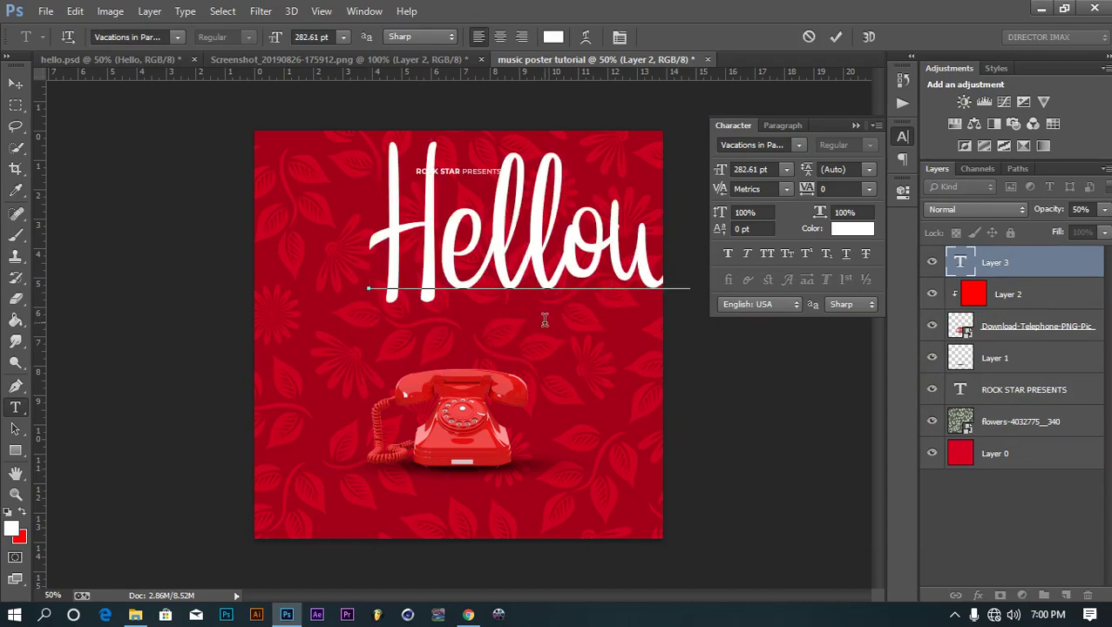
{"action": "key", "text": "BackSpace"}
{"action": "key", "text": "ctrl+a"}
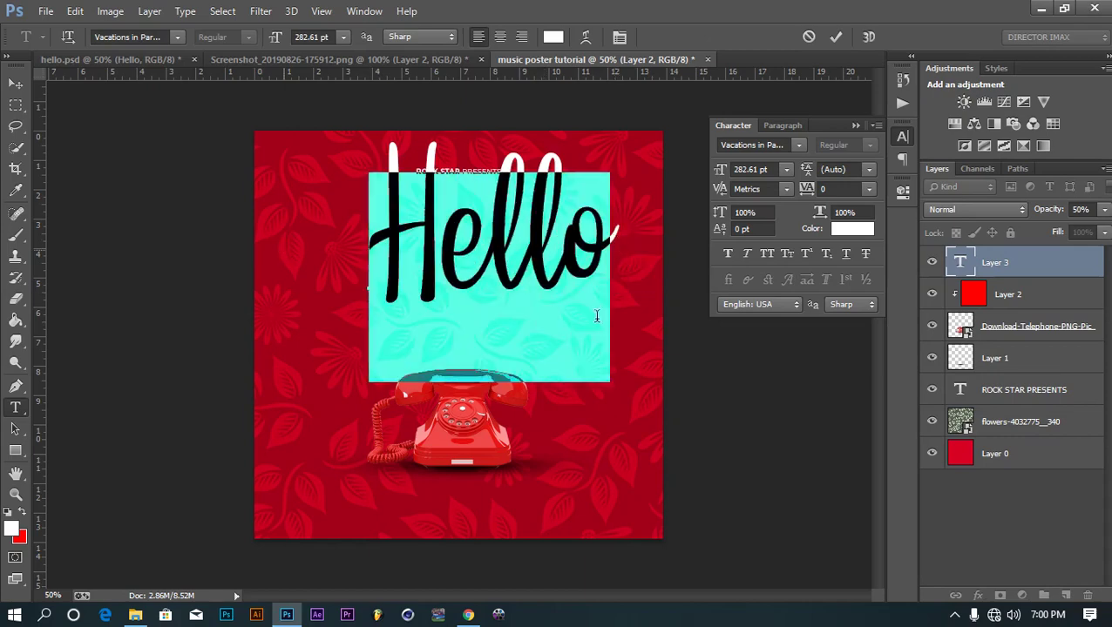
{"action": "mouse_move", "coordinate": [630, 311]}
{"action": "left_mouse_down"}
{"action": "mouse_move", "coordinate": [622, 355]}
{"action": "mouse_move", "coordinate": [604, 349]}
{"action": "left_mouse_up"}
{"action": "left_click", "coordinate": [1028, 265]}
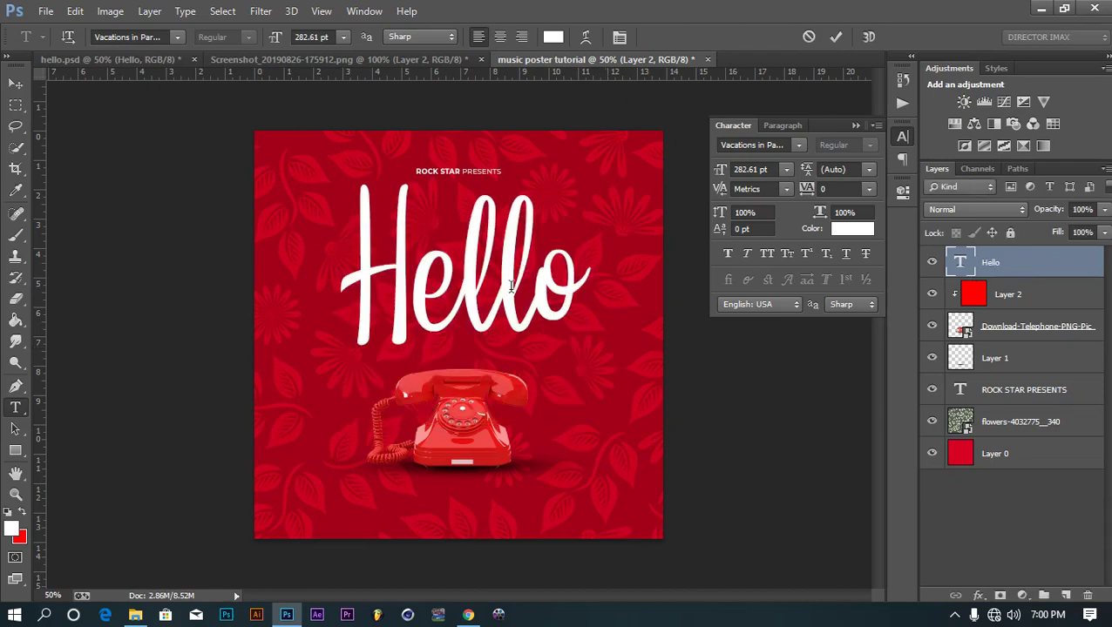
Step: Centre Hello beneath ROCK STAR PRESENTS and scale it down slightly
{"action": "left_click", "coordinate": [18, 85]}
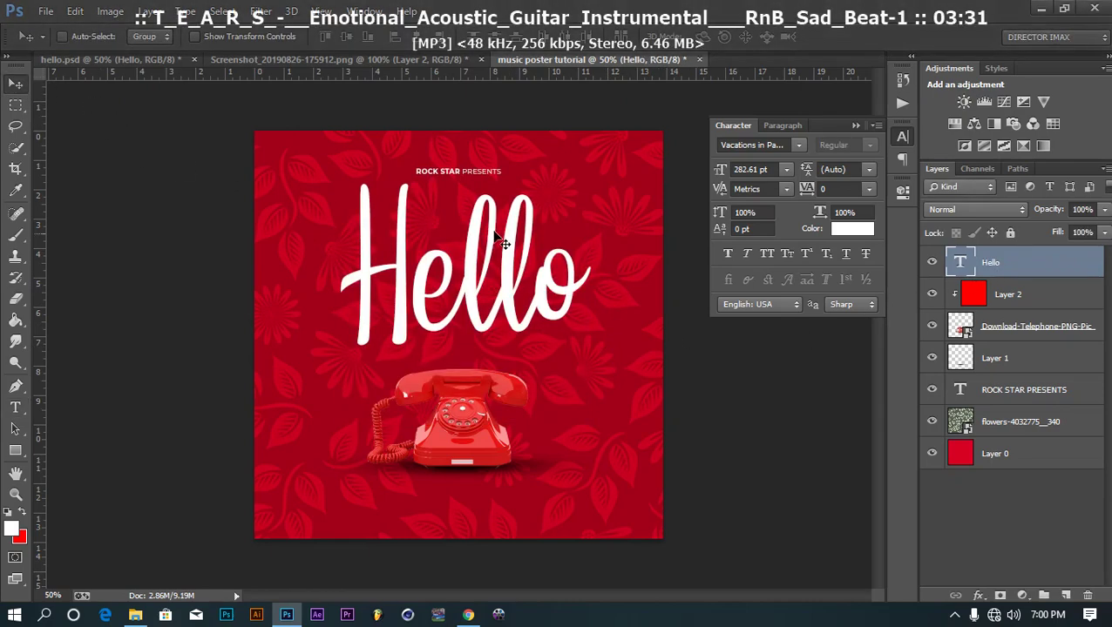
{"action": "left_click_drag", "start_coordinate": [496, 239], "coordinate": [500, 253]}
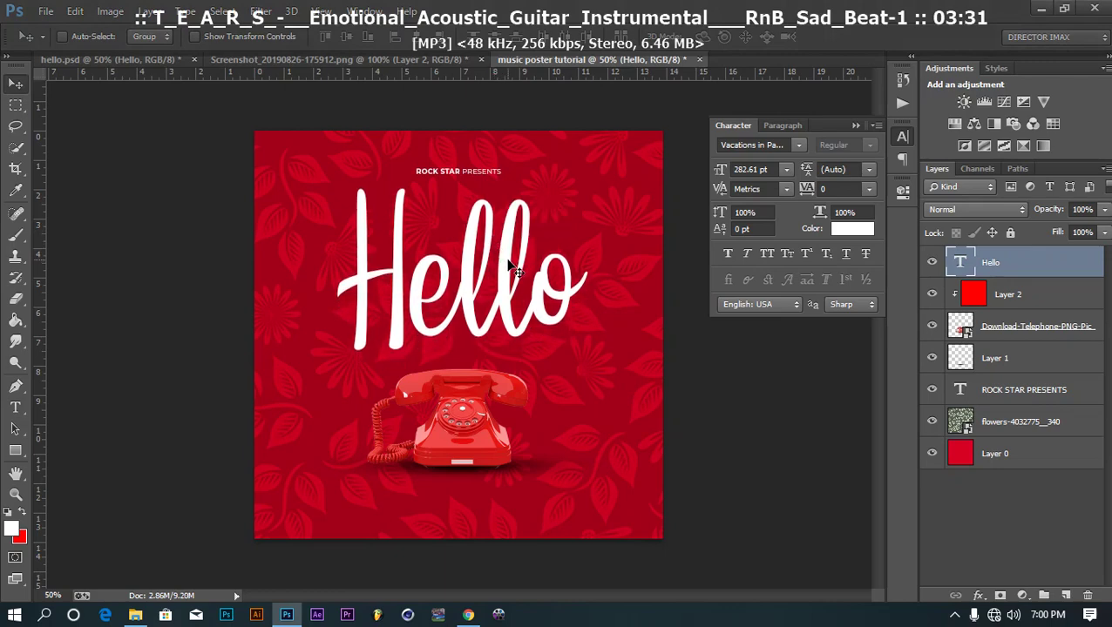
{"action": "key", "text": "ctrl+t"}
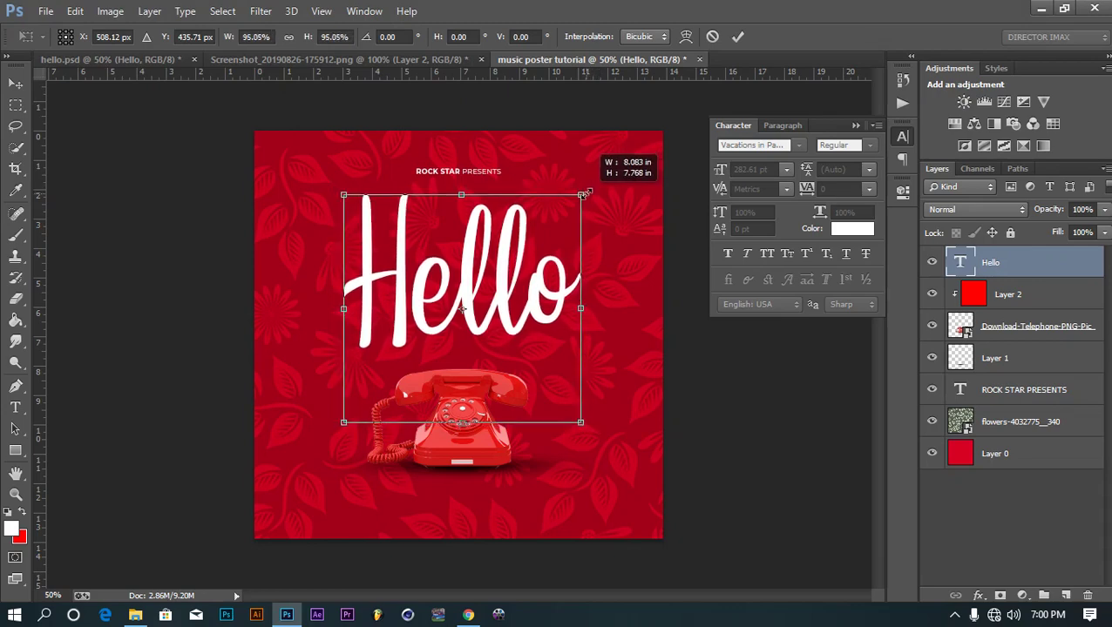
{"action": "left_click_drag", "start_coordinate": [590, 184], "coordinate": [584, 191]}
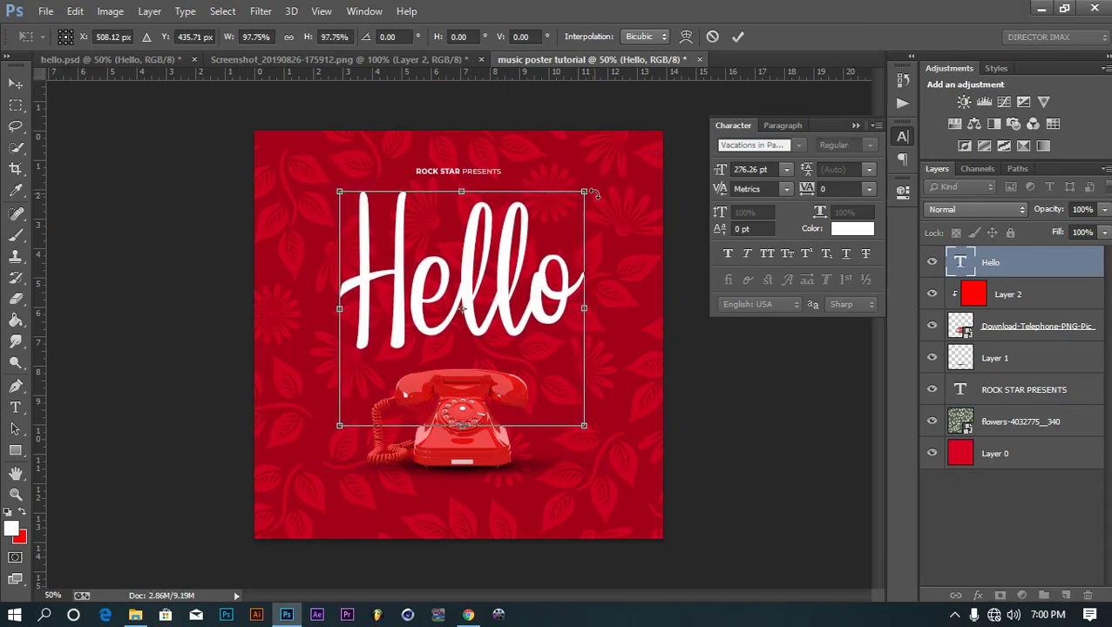
{"action": "key", "text": "Return"}
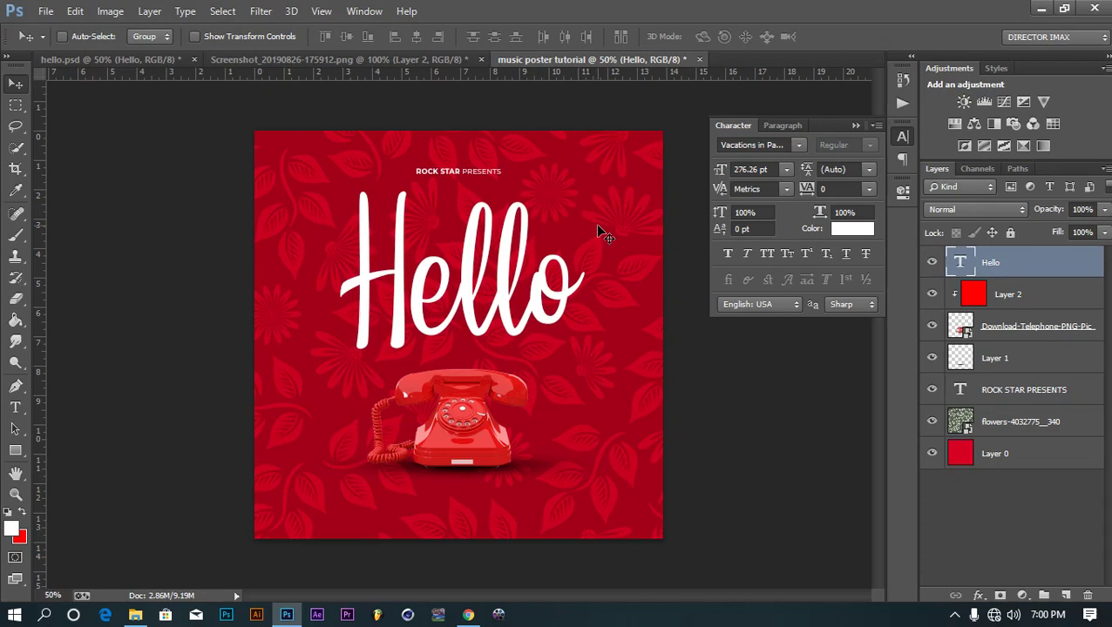
Step: Nudge Hello down and add a new empty layer clipped to the Hello text
{"action": "key", "text": "Down"}
{"action": "key", "text": "Down"}
{"action": "key", "text": "Down"}
{"action": "key", "text": "Down"}
{"action": "key", "text": "Down"}
{"action": "key", "text": "Down"}
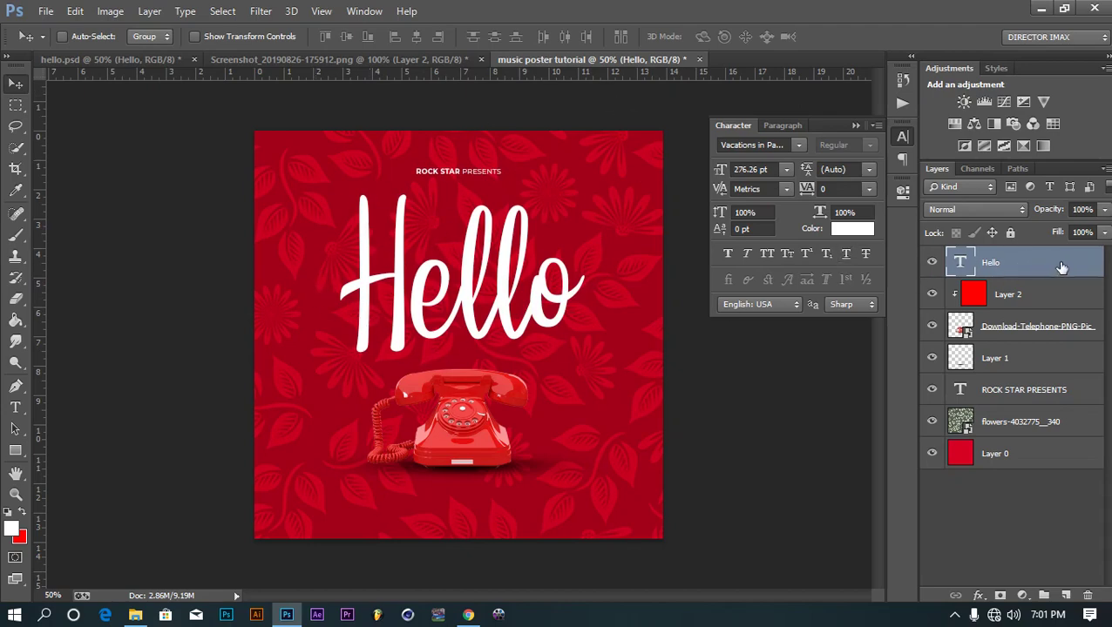
{"action": "left_click", "coordinate": [1068, 595]}
{"action": "left_click_drag", "start_coordinate": [1027, 272], "coordinate": [1028, 276]}
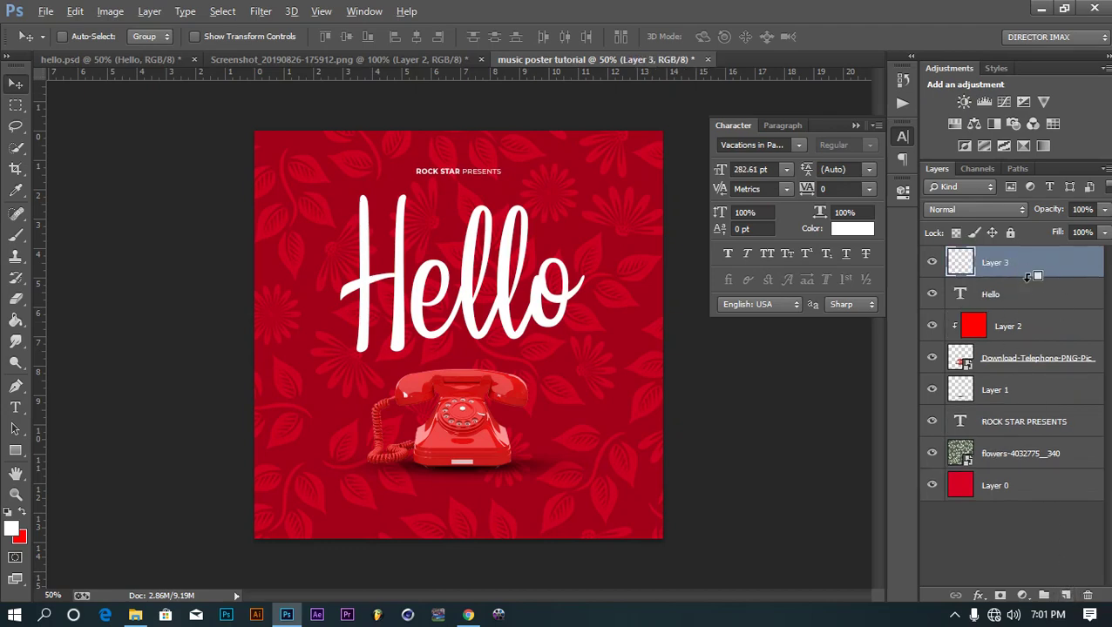
{"action": "left_click", "coordinate": [1028, 273], "text": "alt"}
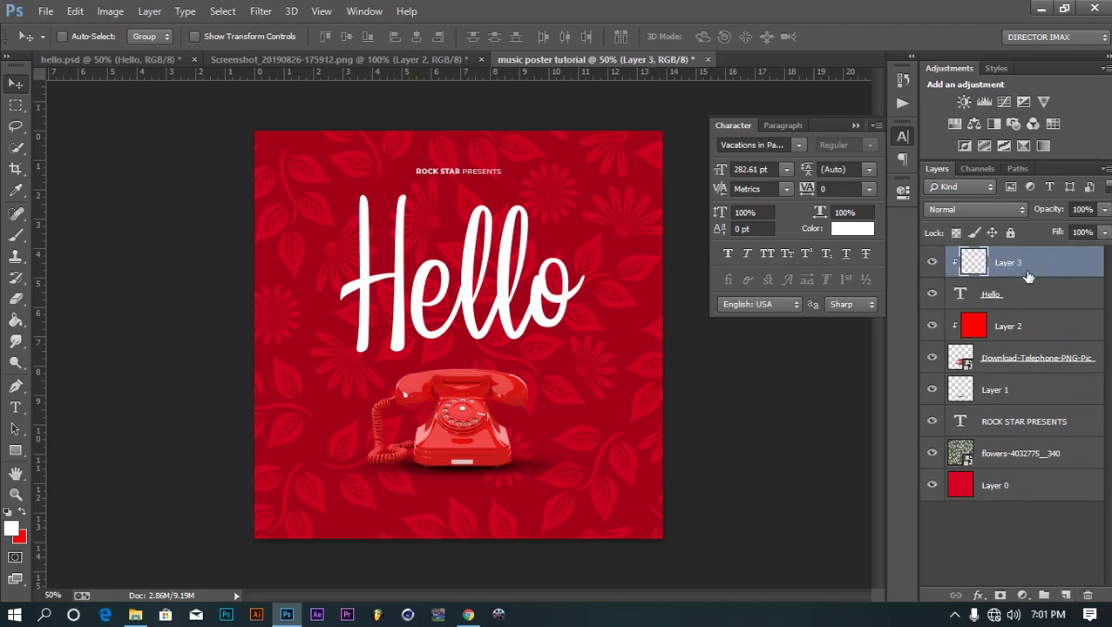
Step: Set the foreground colour to a deep red sampled from the telephone
{"action": "left_click", "coordinate": [12, 533]}
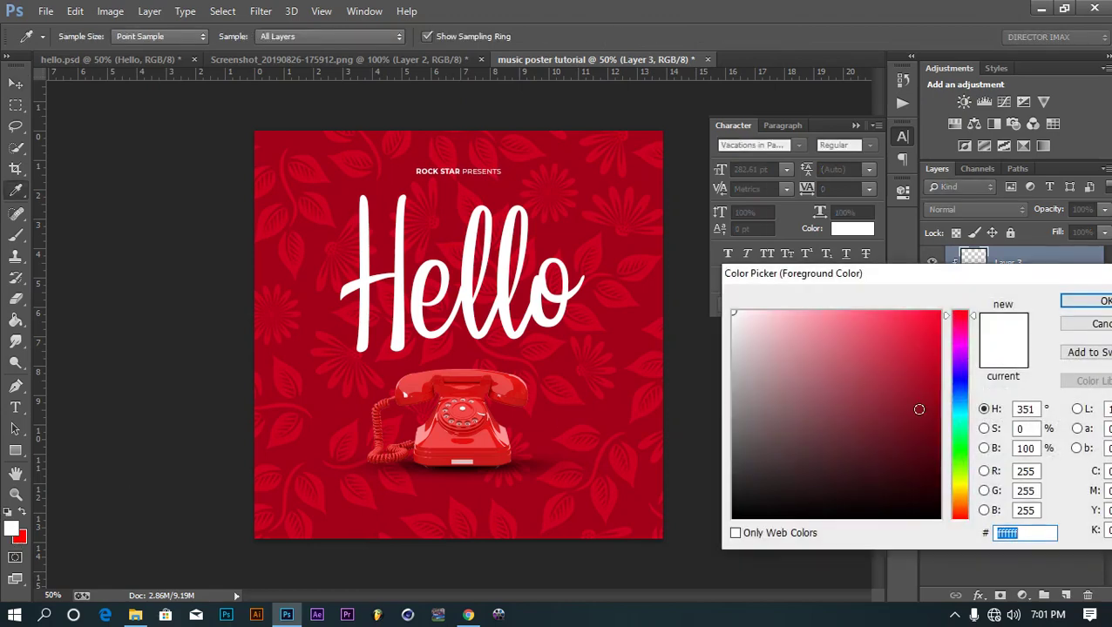
{"action": "left_click", "coordinate": [480, 447]}
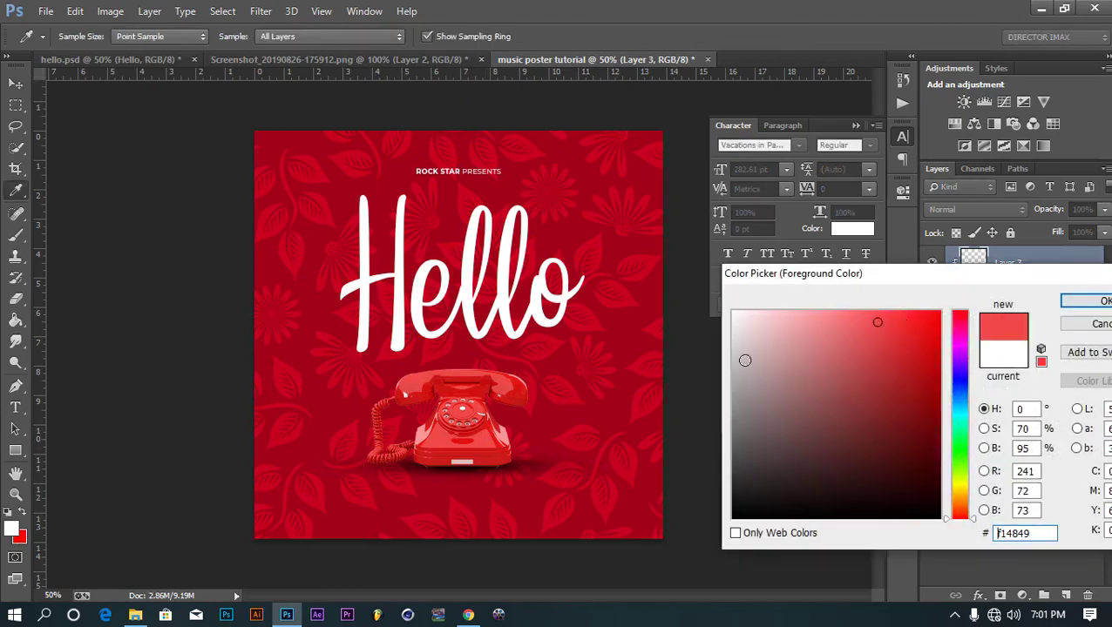
{"action": "left_click", "coordinate": [494, 421]}
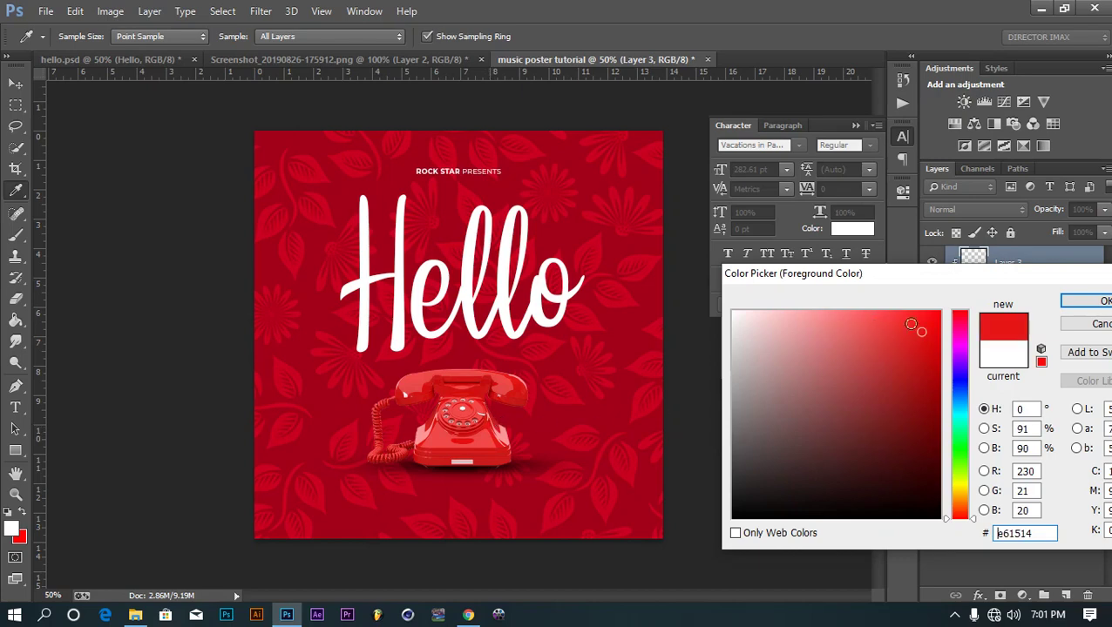
{"action": "left_click", "coordinate": [1084, 301]}
Step: Test-paint red over Hello with a soft brush of about 472, then undo the strokes
{"action": "key", "text": "v"}
{"action": "left_click", "coordinate": [16, 237]}
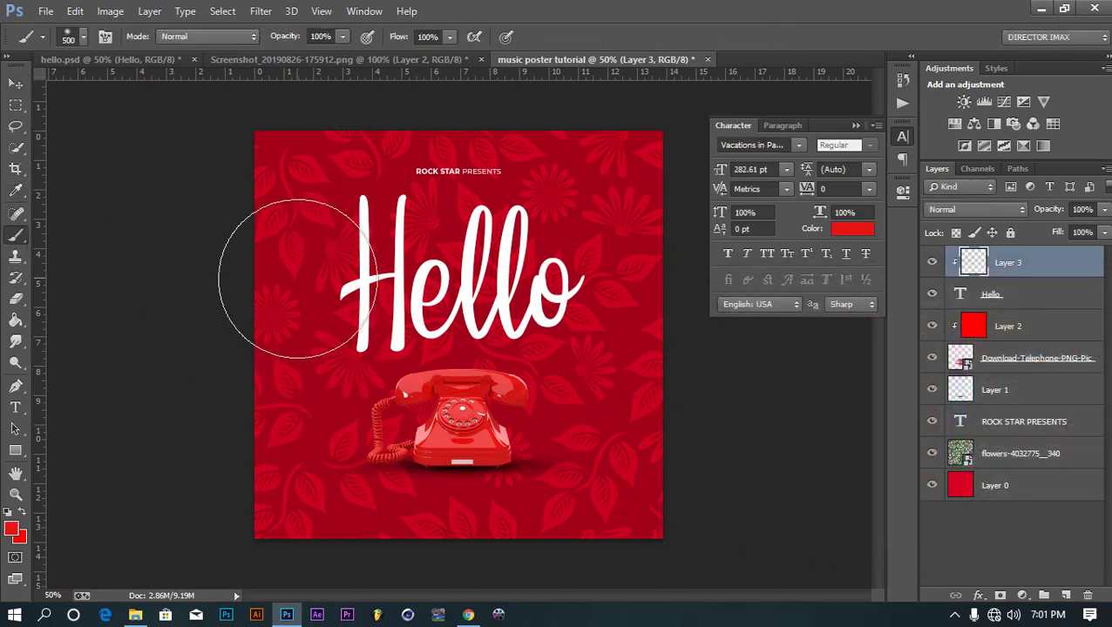
{"action": "right_click", "coordinate": [307, 281]}
{"action": "left_click_drag", "start_coordinate": [464, 312], "coordinate": [475, 313]}
{"action": "left_click_drag", "start_coordinate": [307, 270], "coordinate": [291, 293]}
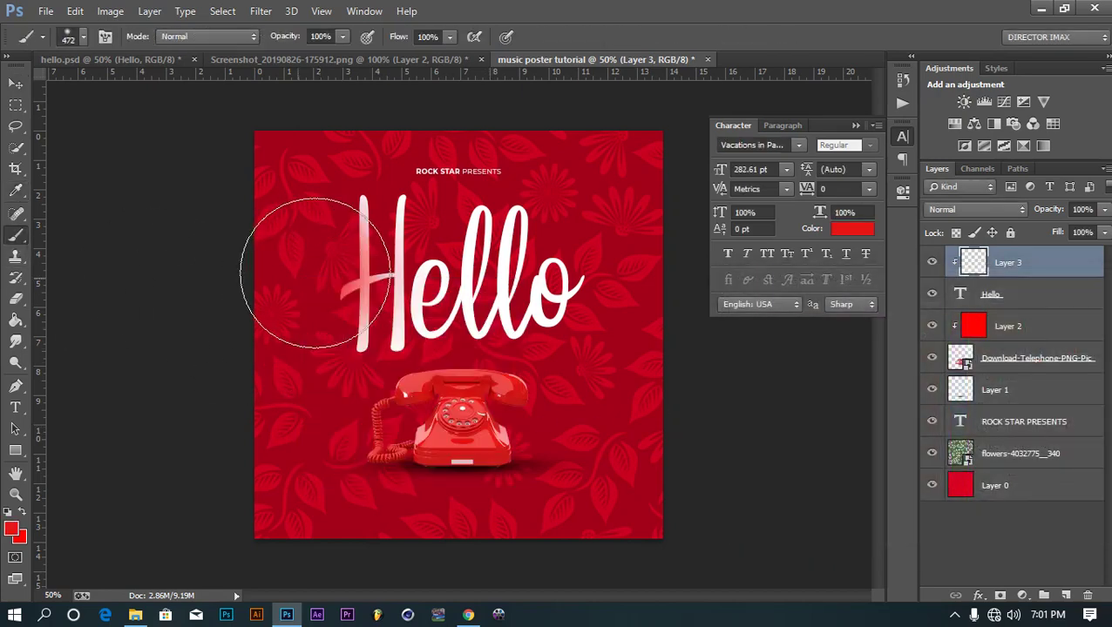
{"action": "left_click_drag", "start_coordinate": [372, 409], "coordinate": [383, 366]}
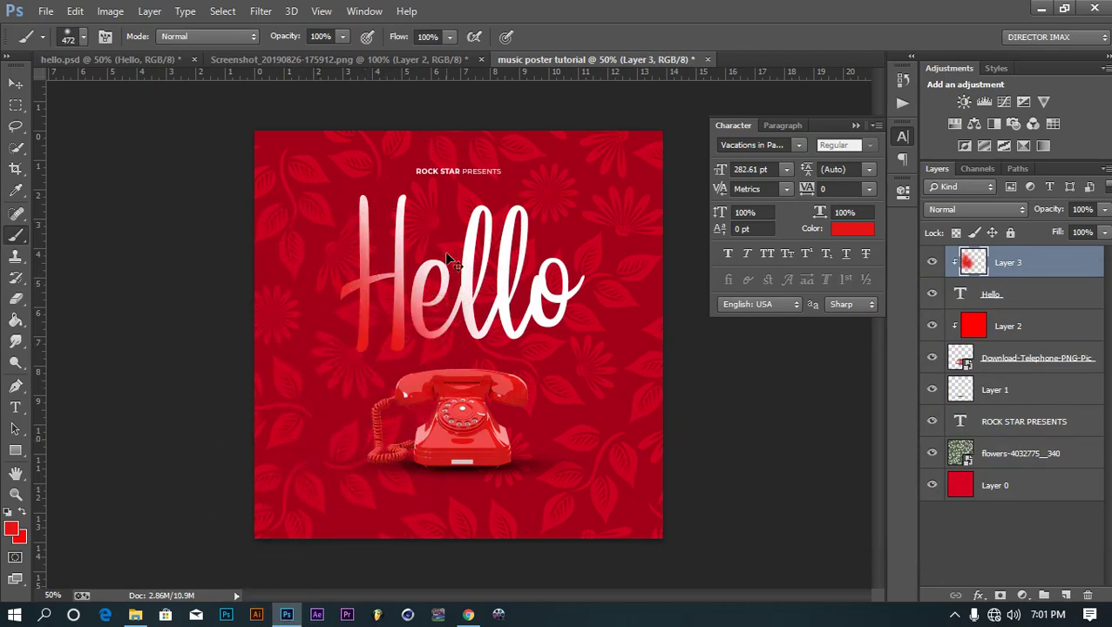
{"action": "key", "text": "ctrl+z"}
{"action": "key", "text": "ctrl+alt+z"}
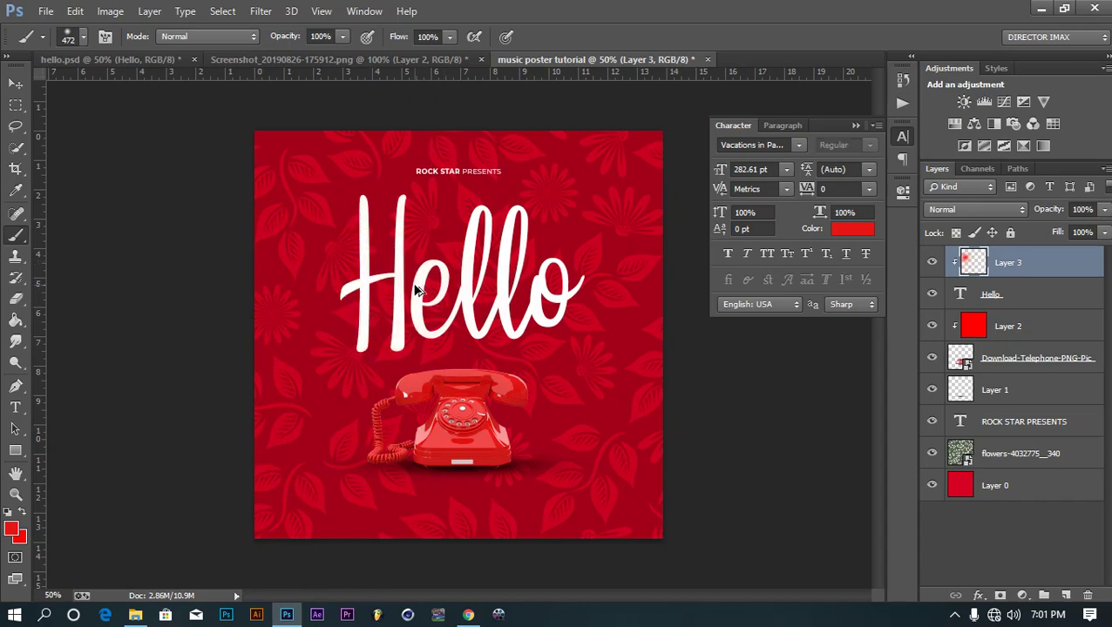
Step: Set the foreground colour to a saturated golden yellow, #ffc000
{"action": "left_click", "coordinate": [8, 529]}
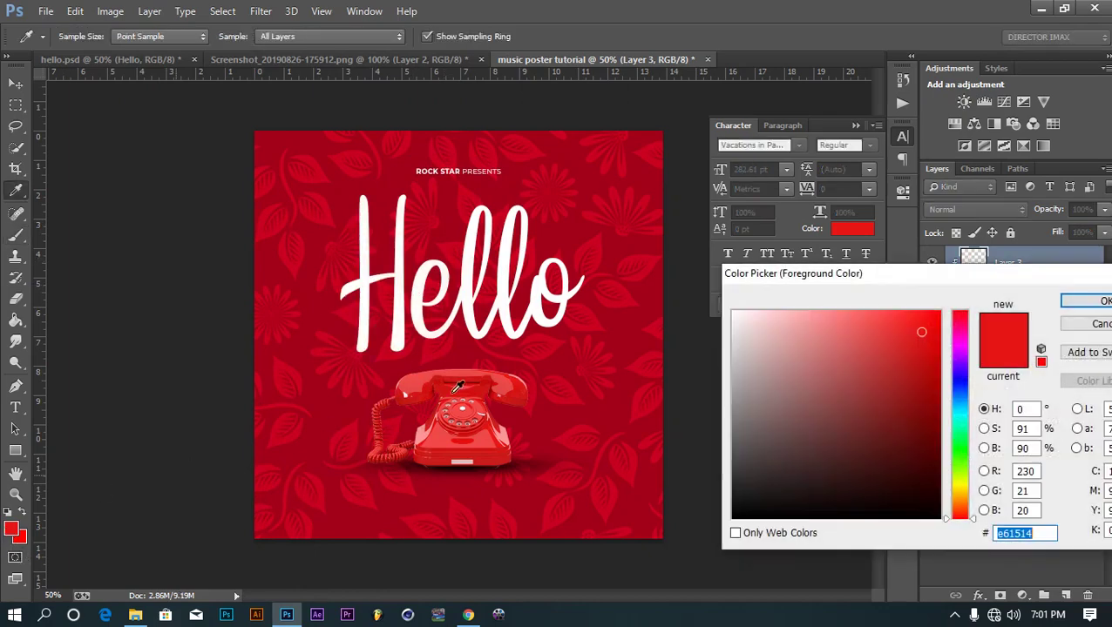
{"action": "left_click", "coordinate": [966, 494]}
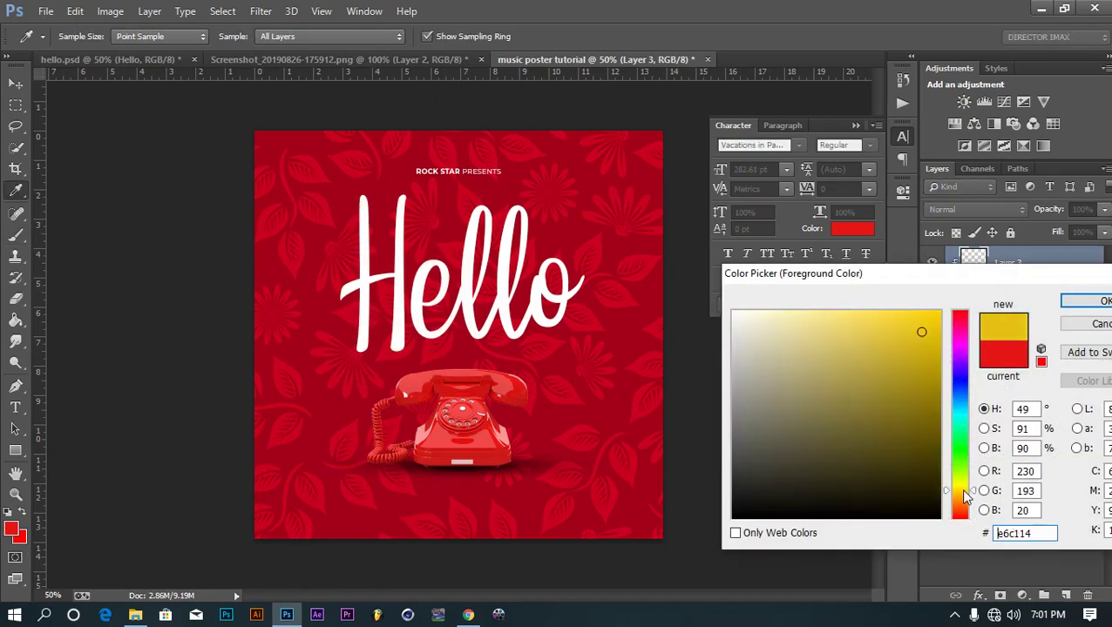
{"action": "left_click_drag", "start_coordinate": [966, 496], "coordinate": [966, 496]}
{"action": "left_click_drag", "start_coordinate": [922, 332], "coordinate": [1011, 323]}
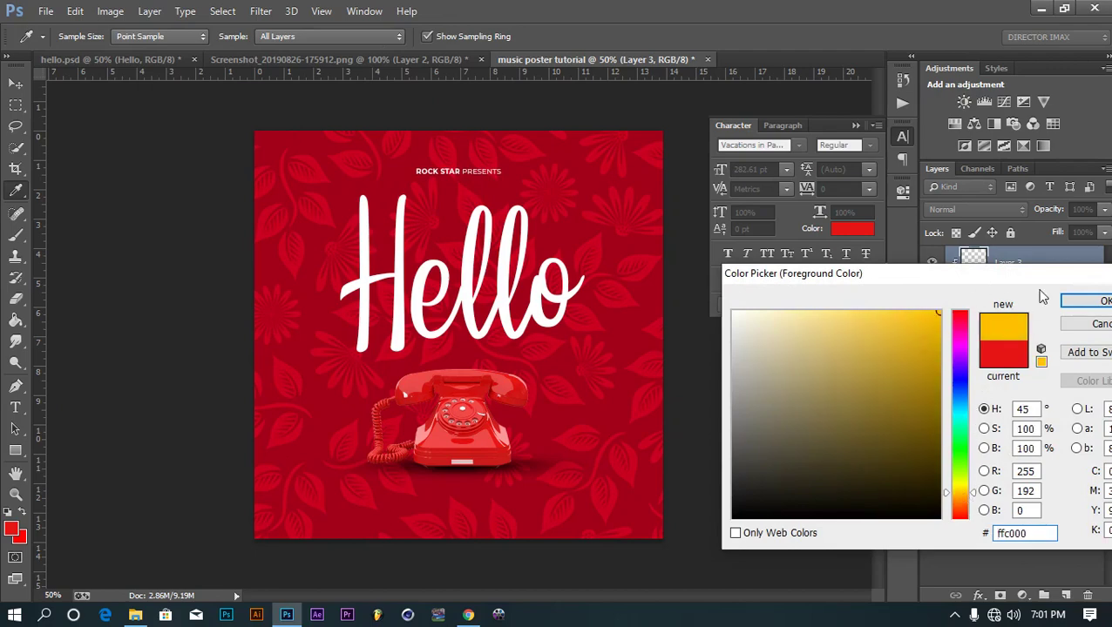
{"action": "left_click", "coordinate": [1066, 303]}
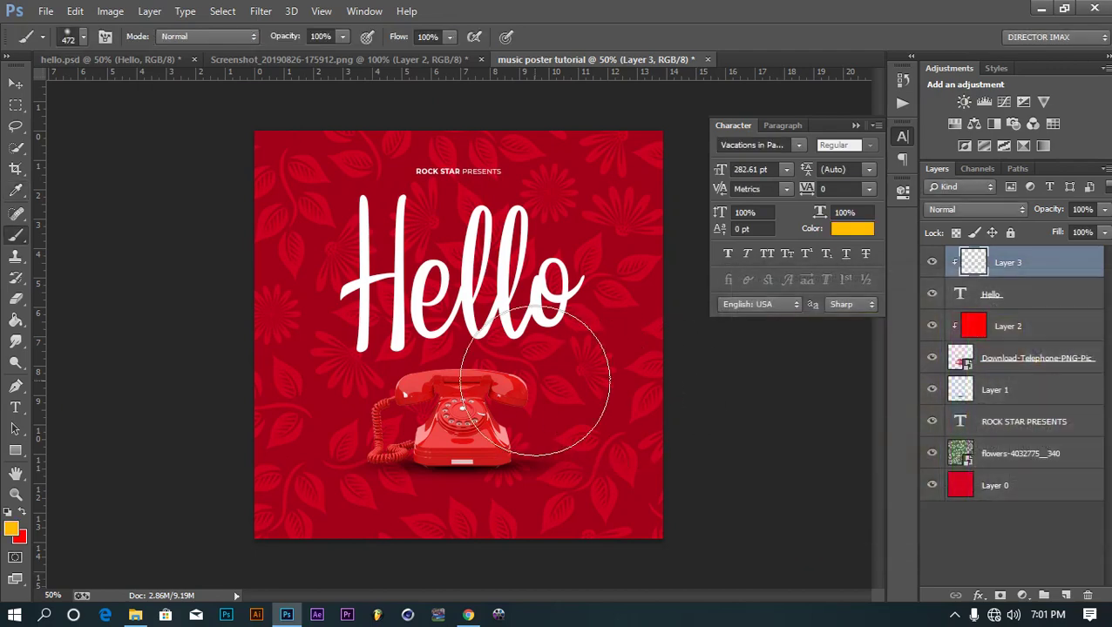
Step: Paint yellow across the top of Hello on Layer 3 with a 700 soft brush
{"action": "key", "text": "bracketright"}
{"action": "key", "text": "bracketright"}
{"action": "key", "text": "bracketright"}
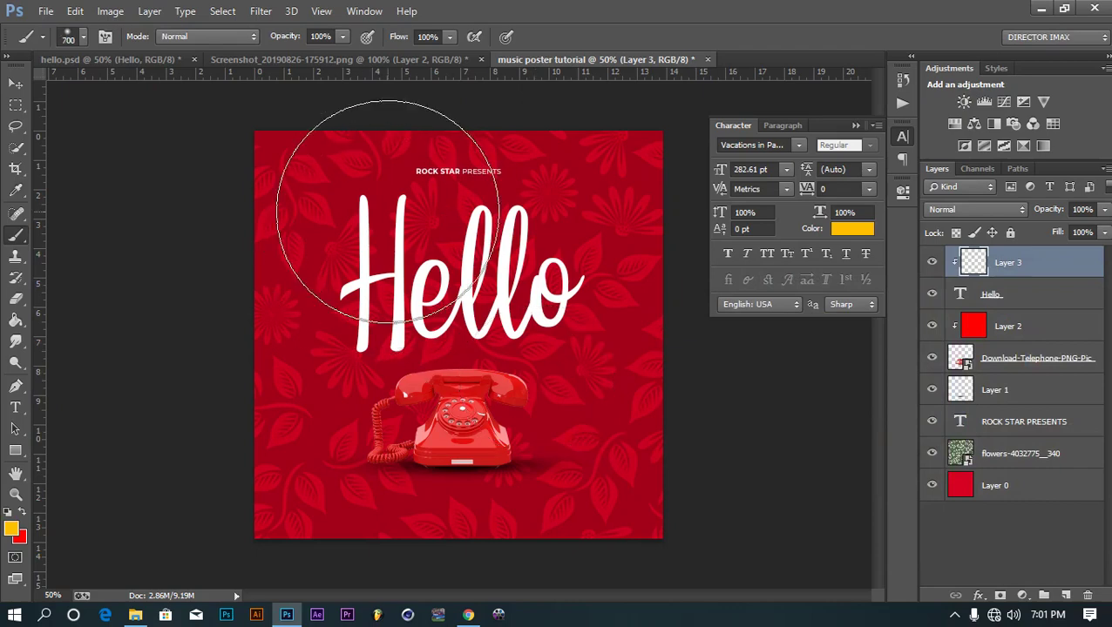
{"action": "left_click_drag", "start_coordinate": [388, 212], "coordinate": [342, 155]}
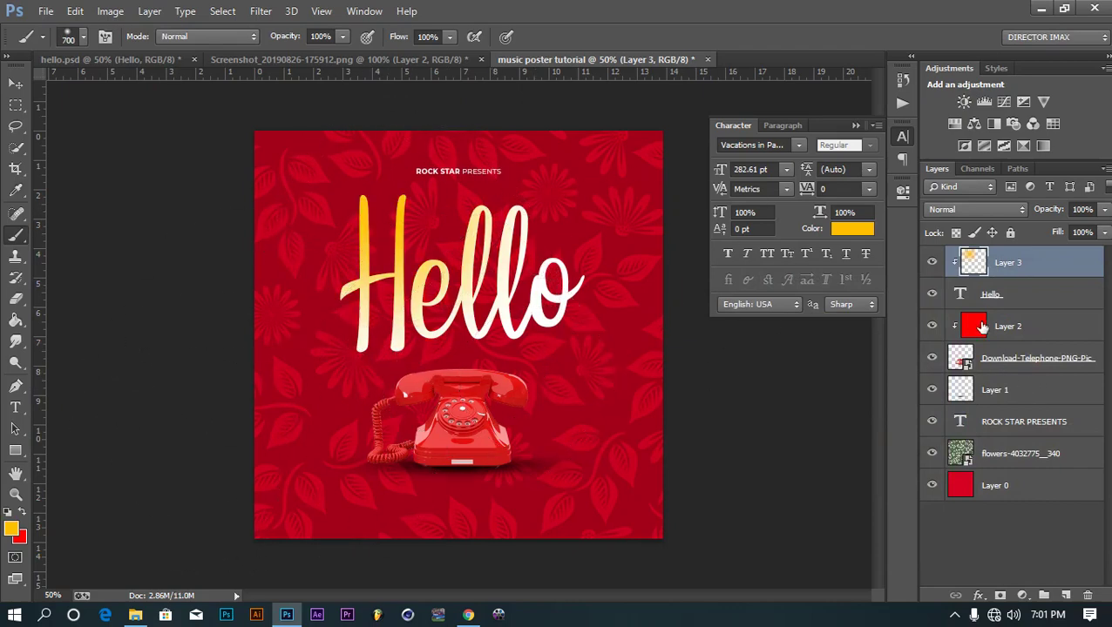
{"action": "left_click", "coordinate": [1065, 296]}
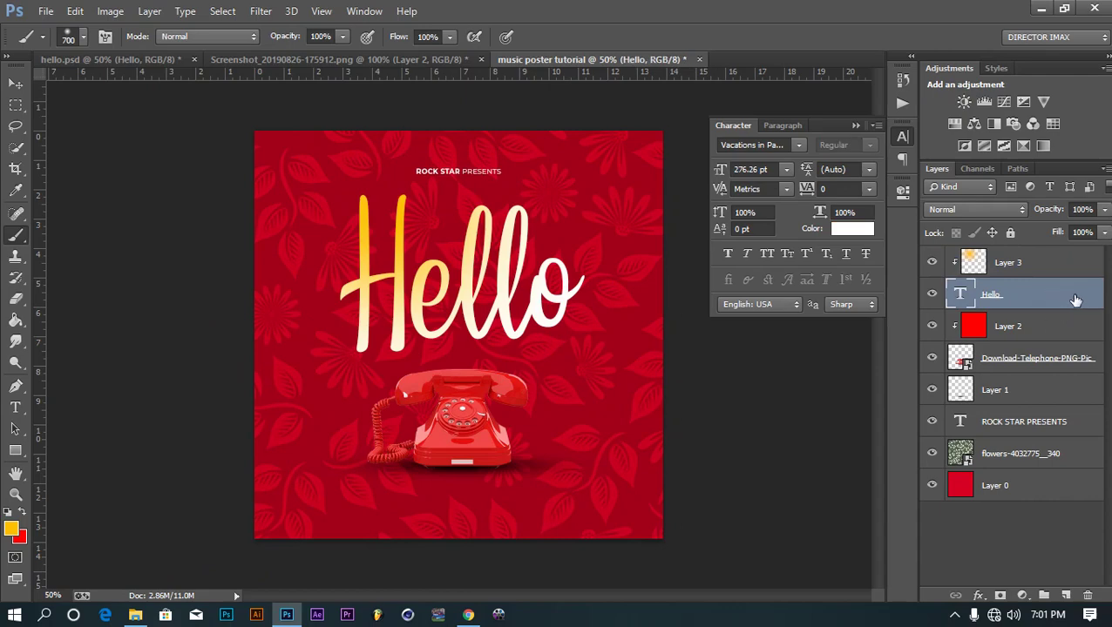
{"action": "double_click", "coordinate": [1073, 297]}
Step: Add an Inner Glow (size 15, choke 11) and a Drop Shadow of size about 26 to Hello
{"action": "left_click_drag", "start_coordinate": [754, 169], "coordinate": [695, 96]}
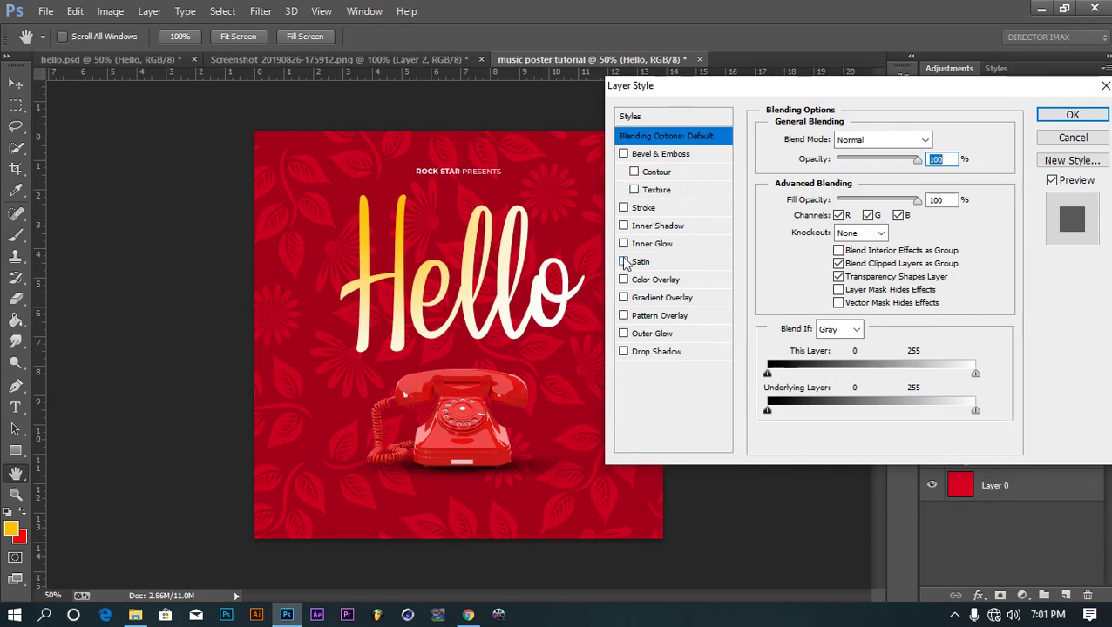
{"action": "left_click", "coordinate": [649, 244]}
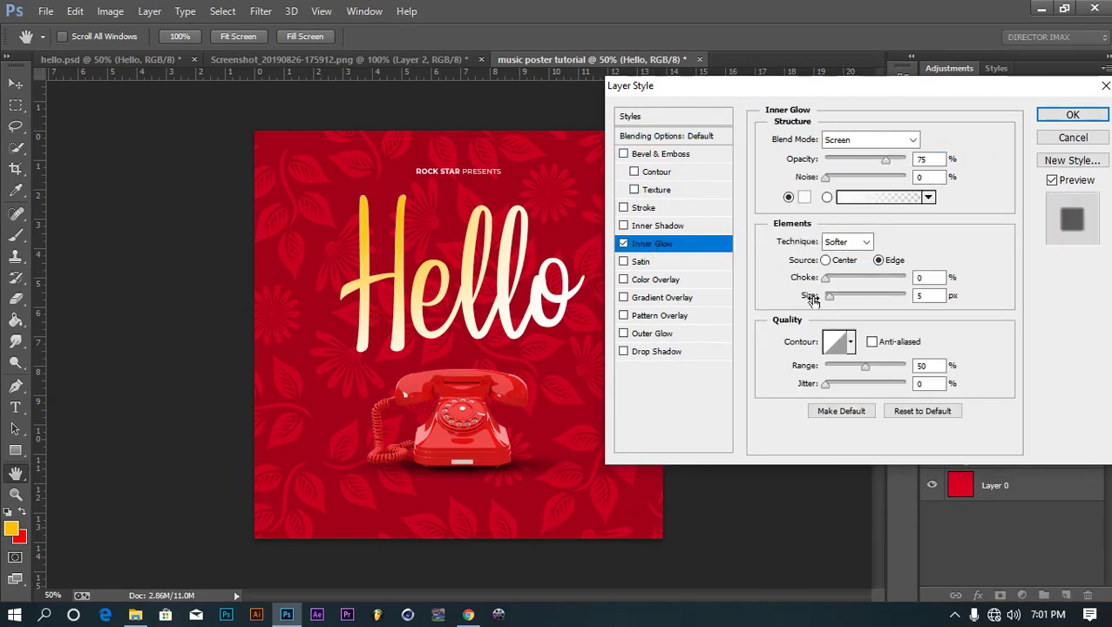
{"action": "left_click_drag", "start_coordinate": [808, 298], "coordinate": [814, 283]}
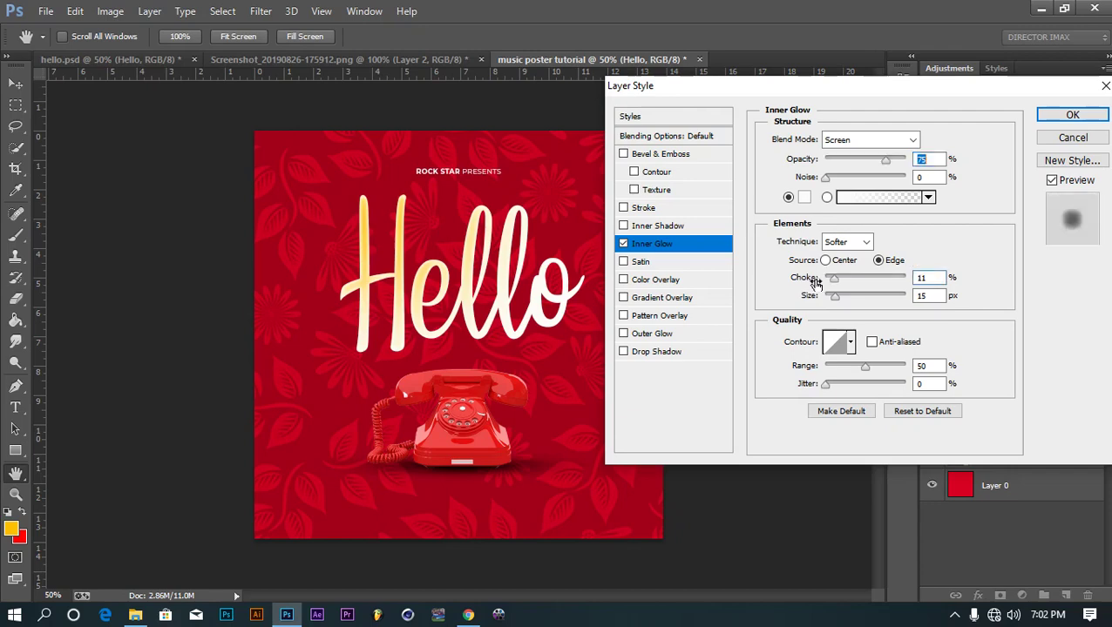
{"action": "left_click", "coordinate": [730, 345]}
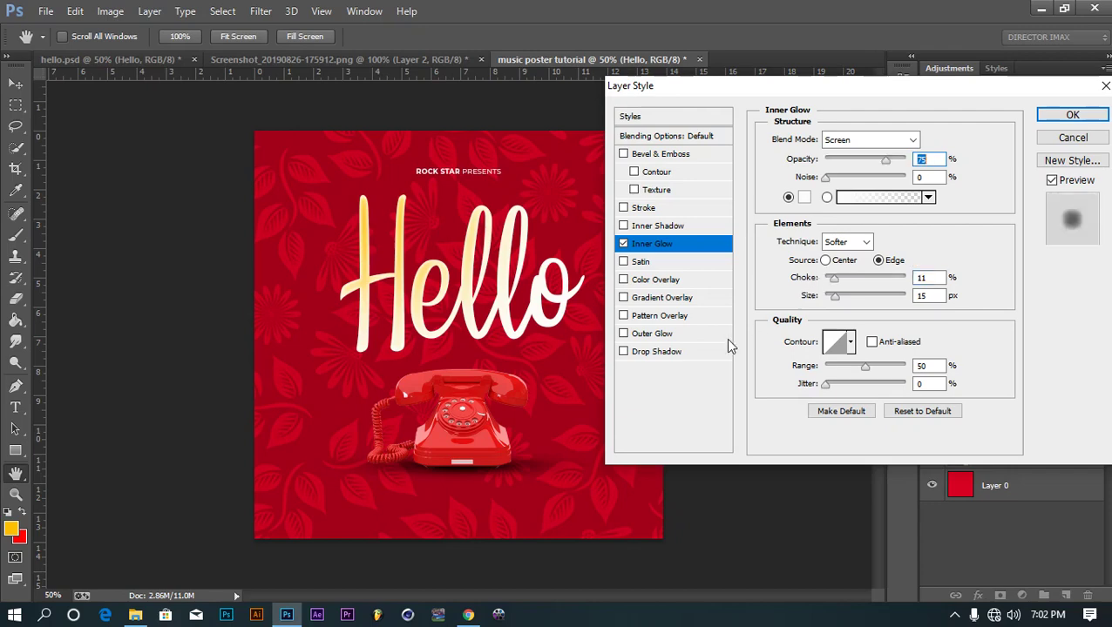
{"action": "left_click", "coordinate": [644, 352]}
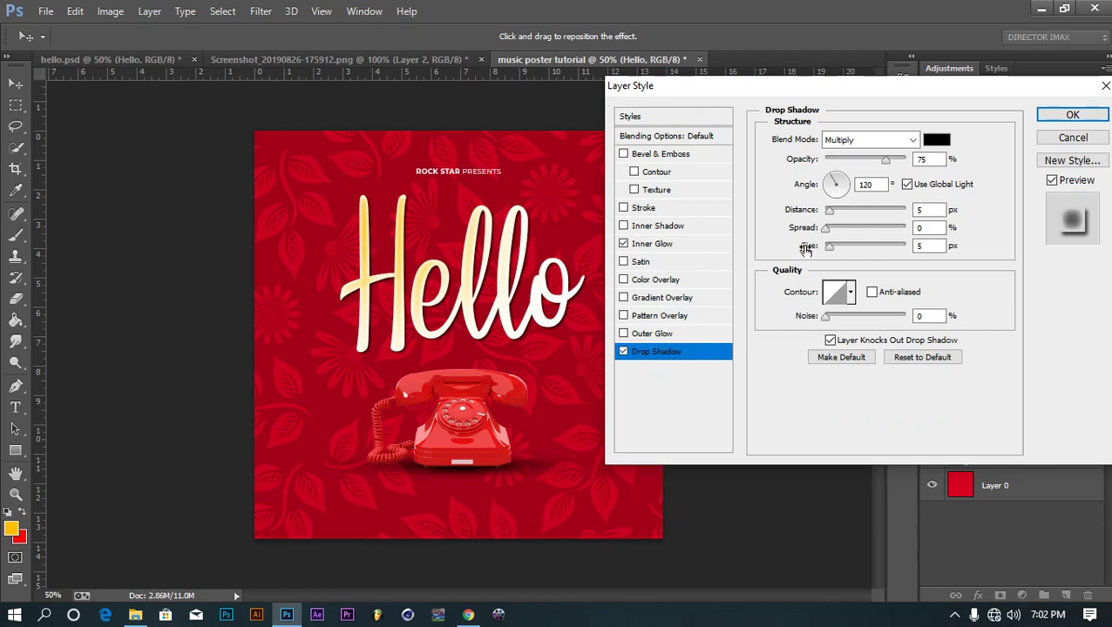
{"action": "left_click_drag", "start_coordinate": [805, 249], "coordinate": [826, 249]}
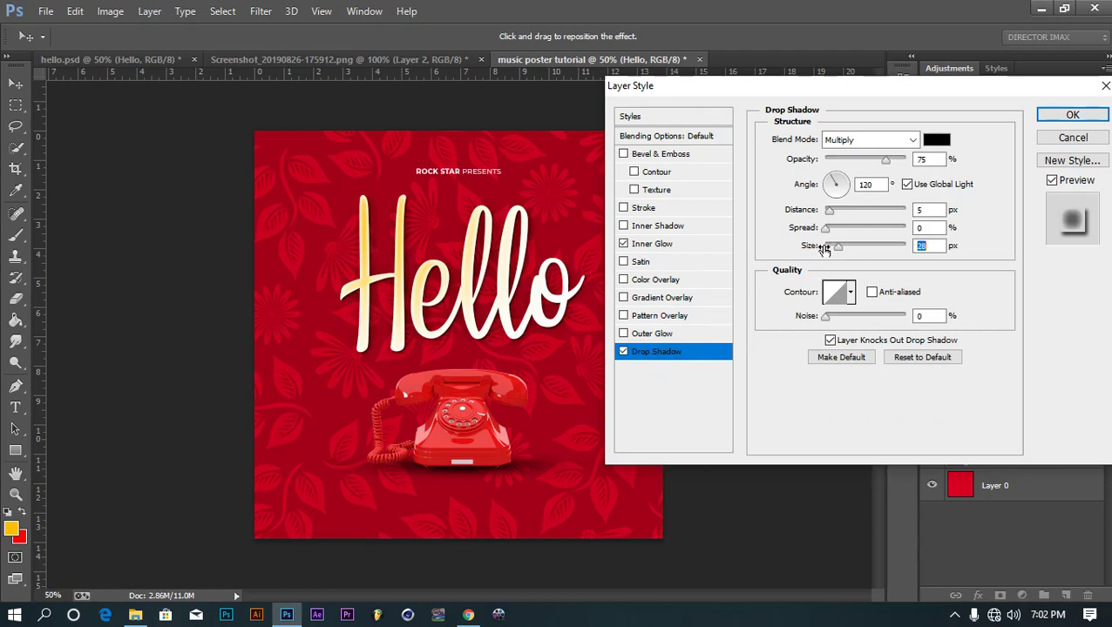
Step: Apply the Hello effects and lower Layer 3's yellow paint to 77% opacity
{"action": "left_click", "coordinate": [1072, 116]}
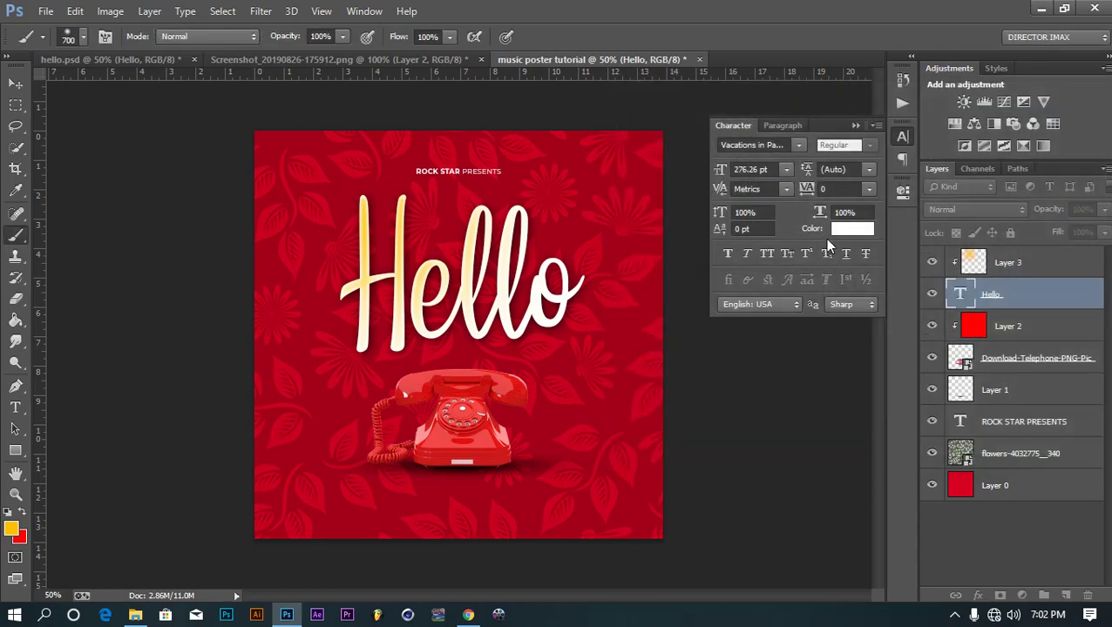
{"action": "left_click", "coordinate": [980, 264]}
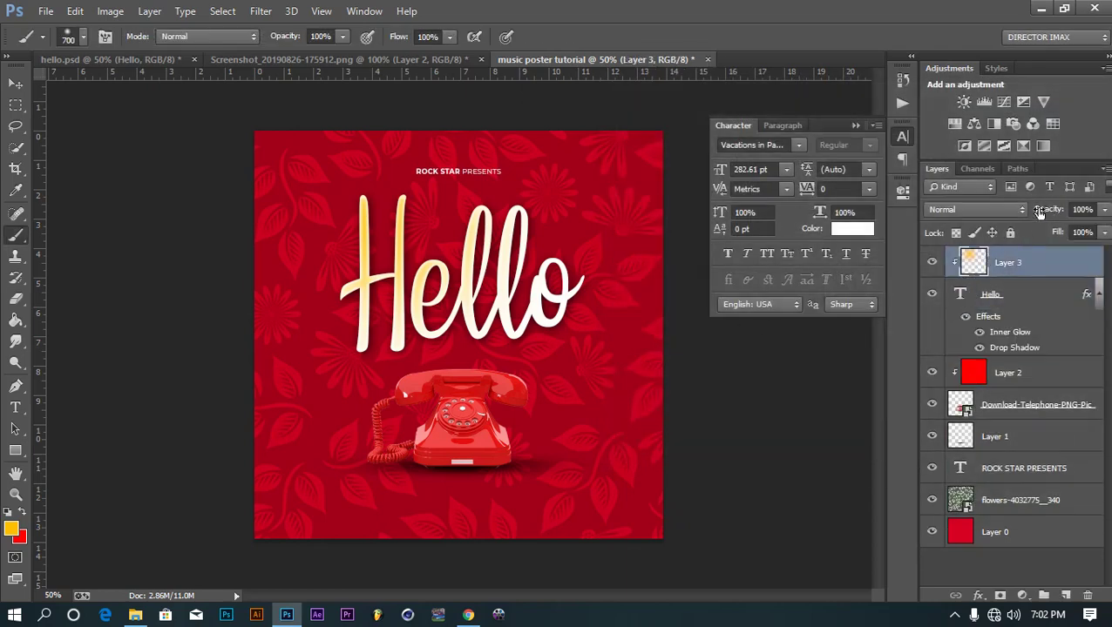
{"action": "left_click_drag", "start_coordinate": [1038, 213], "coordinate": [1037, 214]}
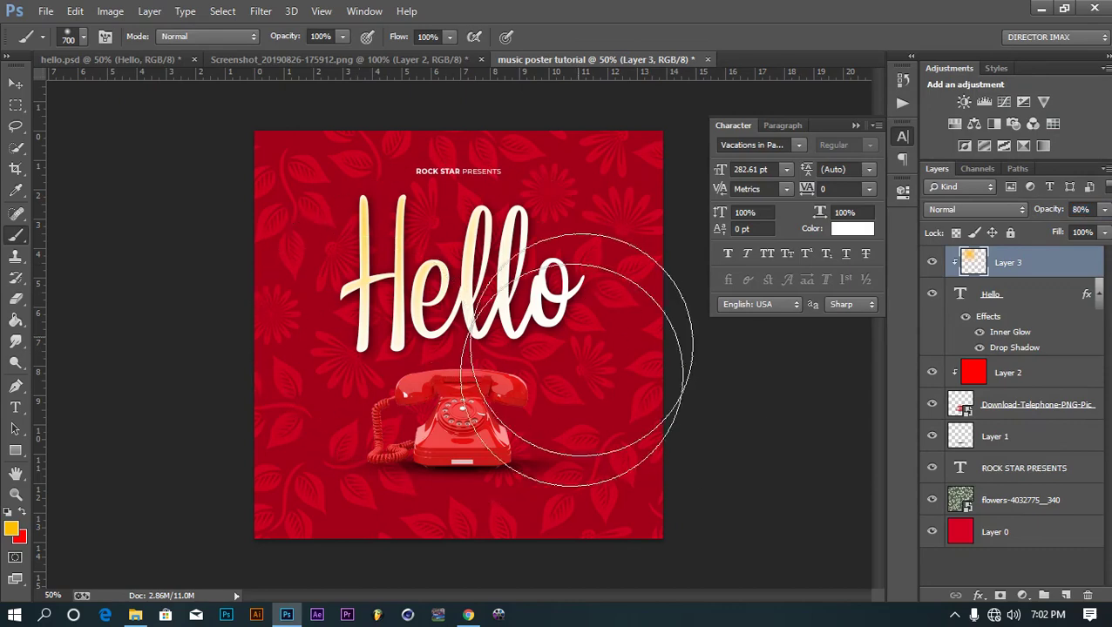
Step: In hello.psd, select the OMMY DIMPOZ FEAT MWANA FA credit layer with the Move tool
{"action": "left_click", "coordinate": [140, 59]}
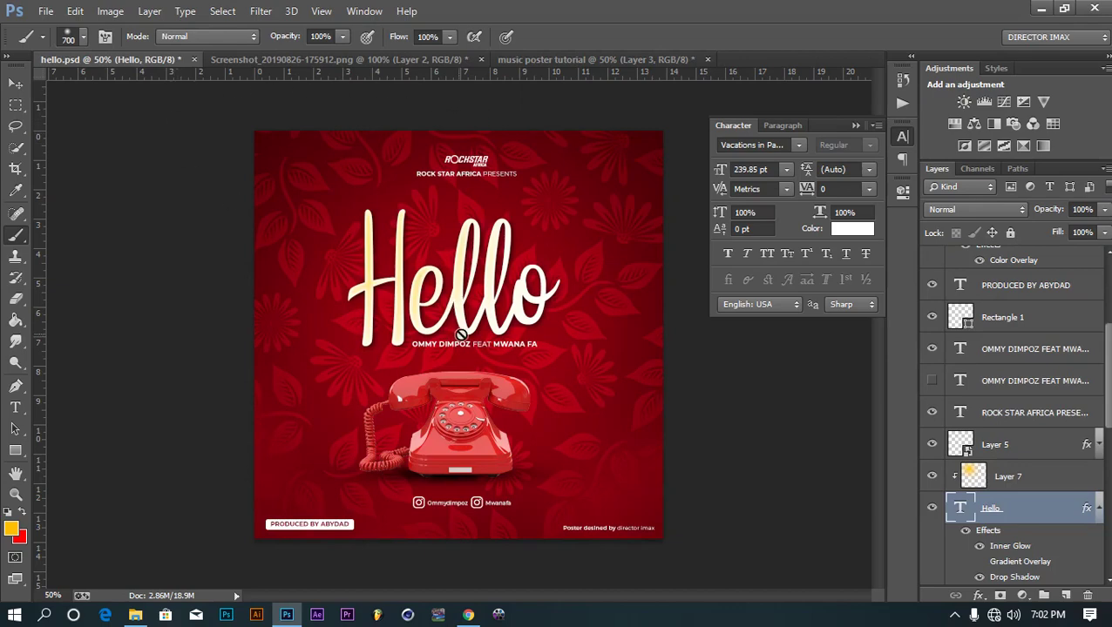
{"action": "left_click", "coordinate": [15, 85]}
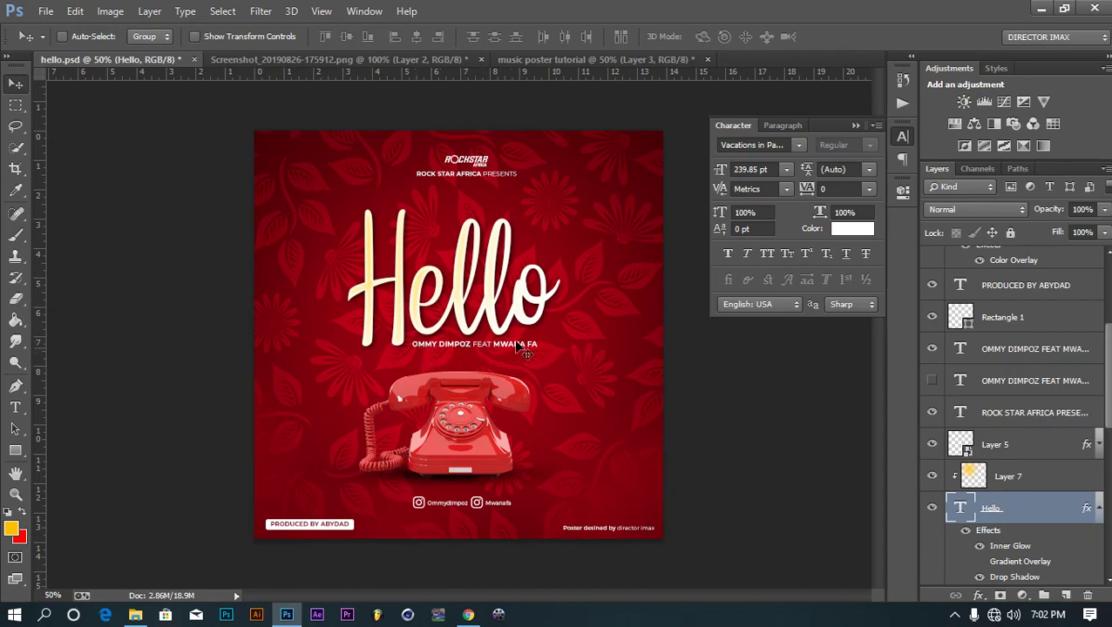
{"action": "left_click", "coordinate": [955, 355]}
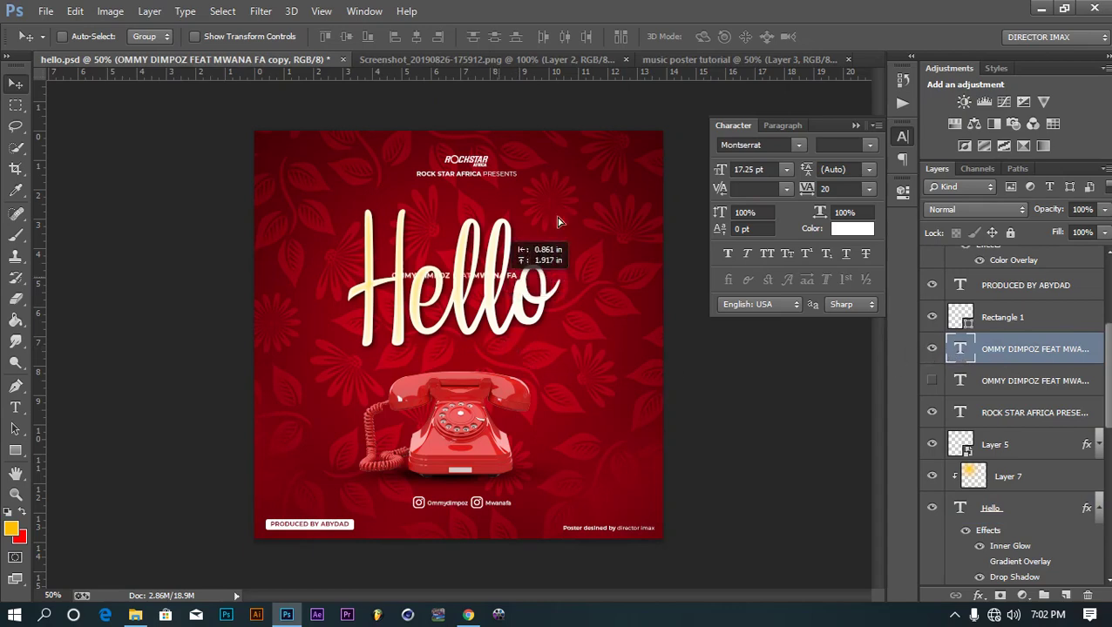
Step: Copy the OMMY DIMPOZ FEAT MWANA FA credit into the tutorial poster, unclipped, beneath Hello
{"action": "left_click", "coordinate": [692, 64]}
{"action": "mouse_move", "coordinate": [693, 69]}
{"action": "left_mouse_down"}
{"action": "mouse_move", "coordinate": [517, 363]}
{"action": "mouse_move", "coordinate": [471, 366]}
{"action": "left_mouse_up"}
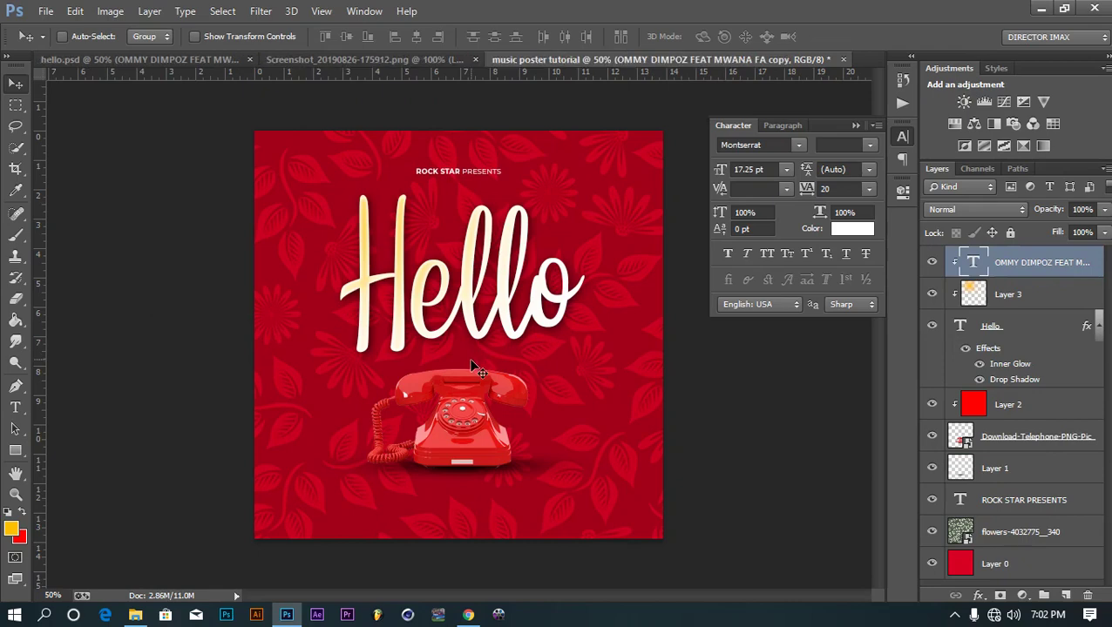
{"action": "left_click", "coordinate": [1013, 278], "text": "alt"}
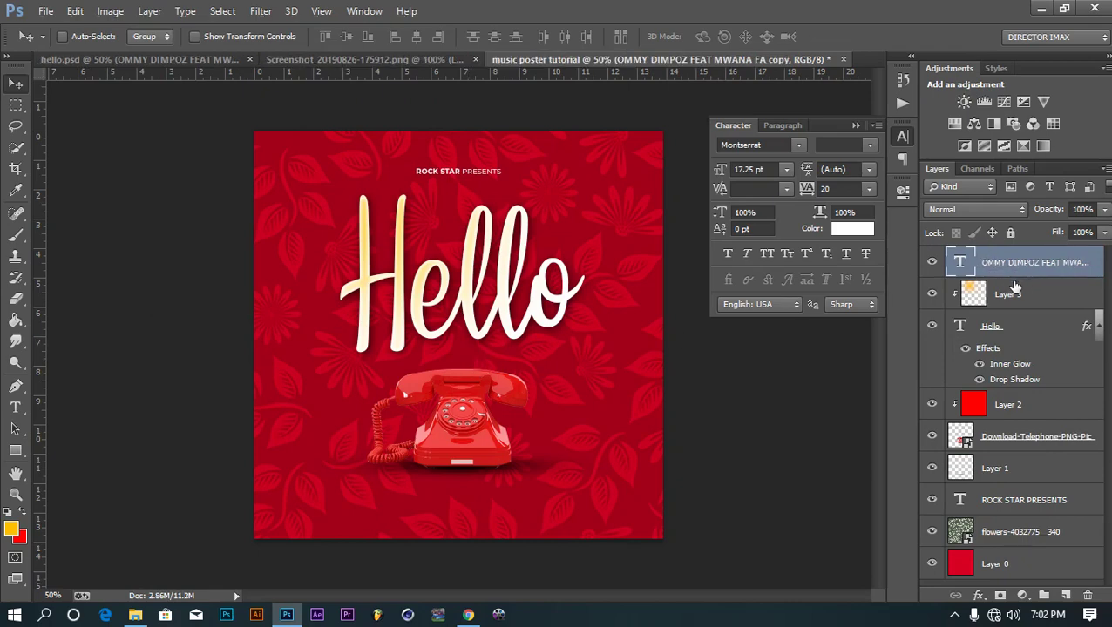
{"action": "mouse_move", "coordinate": [529, 355]}
{"action": "left_mouse_down"}
{"action": "mouse_move", "coordinate": [478, 358]}
{"action": "mouse_move", "coordinate": [513, 358]}
{"action": "left_mouse_up"}
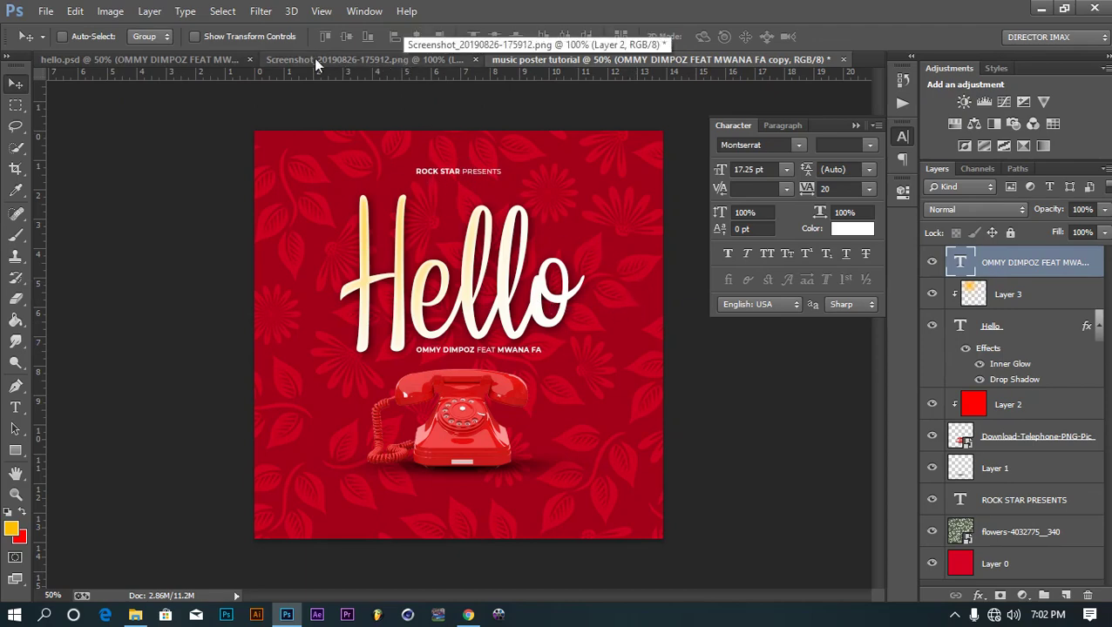
{"action": "left_click", "coordinate": [218, 59]}
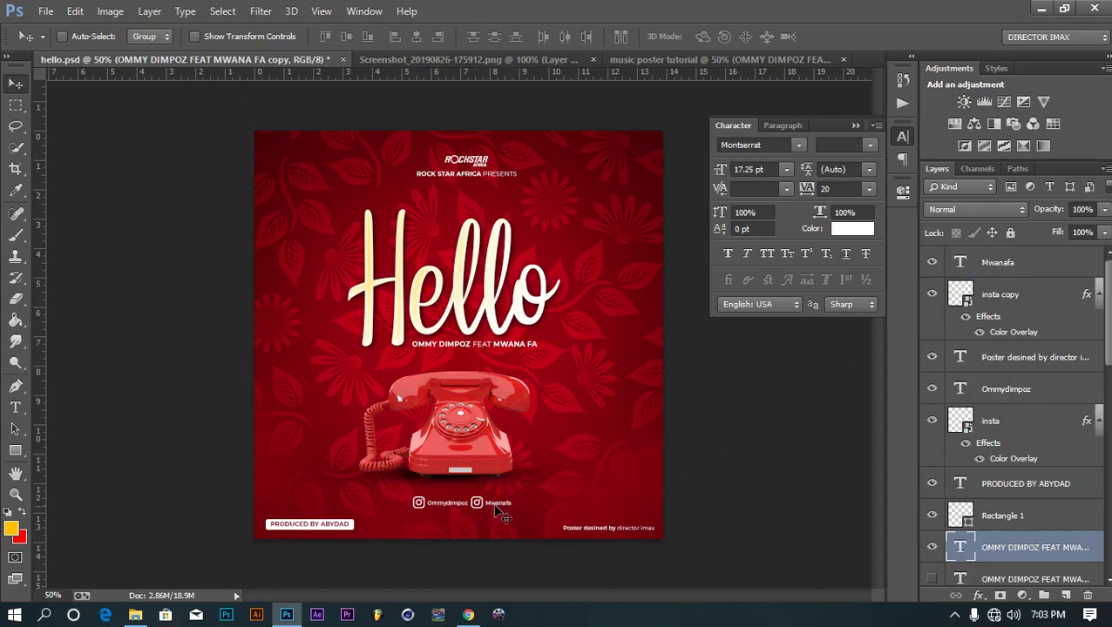
Step: Check that the insta icon layer's Color Overlay uses white
{"action": "scroll", "coordinate": [1021, 484], "scroll_direction": "down", "scroll_amount": 2}
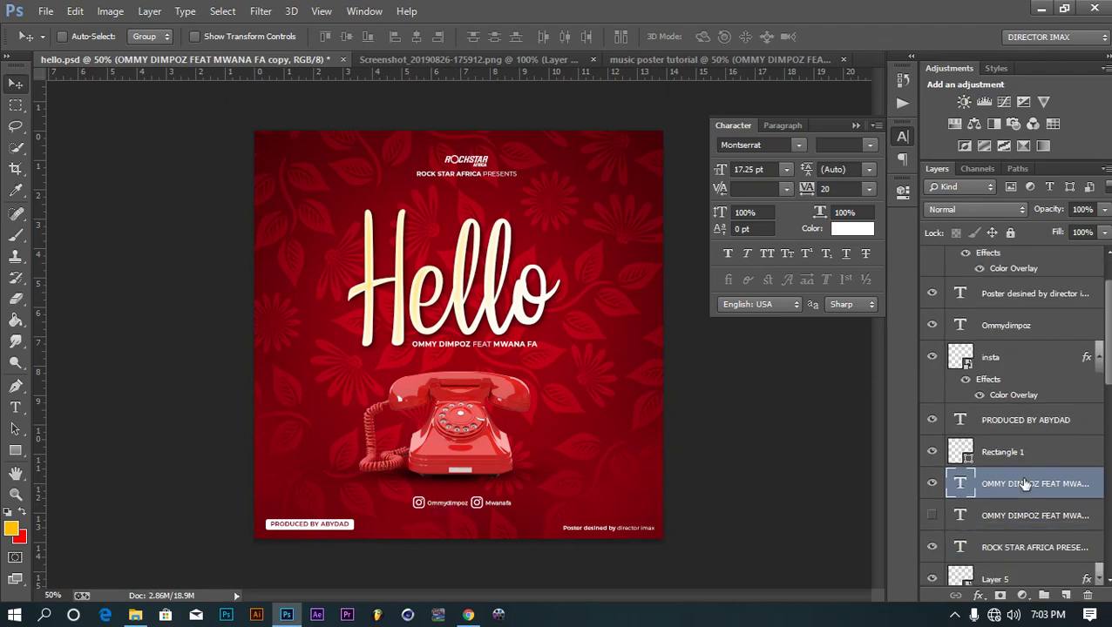
{"action": "left_click", "coordinate": [965, 378]}
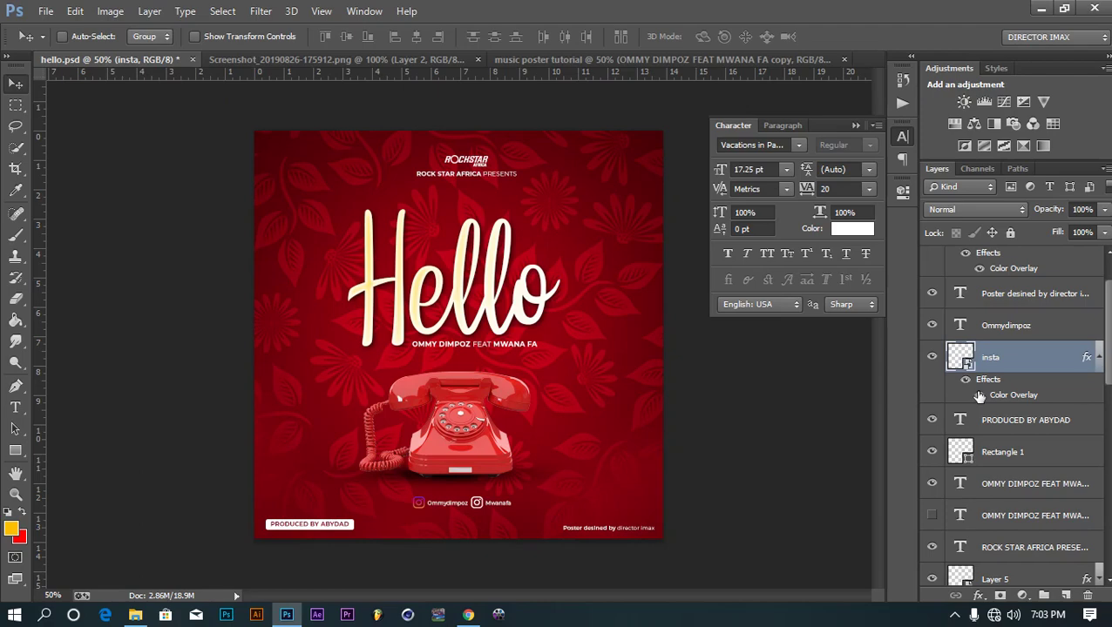
{"action": "double_click", "coordinate": [1014, 376]}
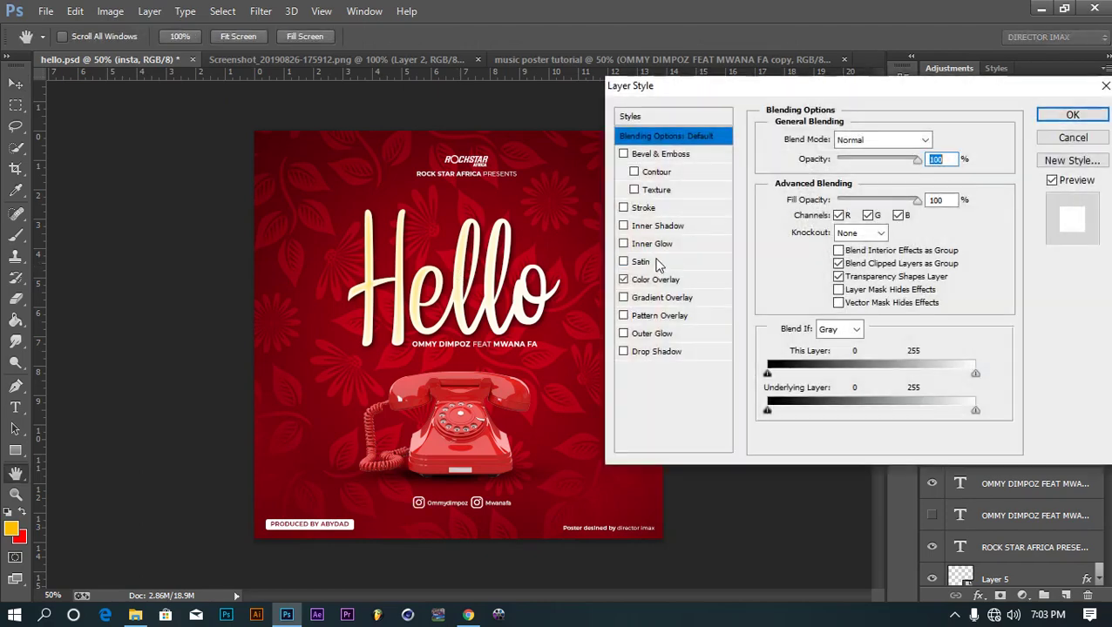
{"action": "left_click", "coordinate": [662, 279]}
{"action": "left_click", "coordinate": [936, 139]}
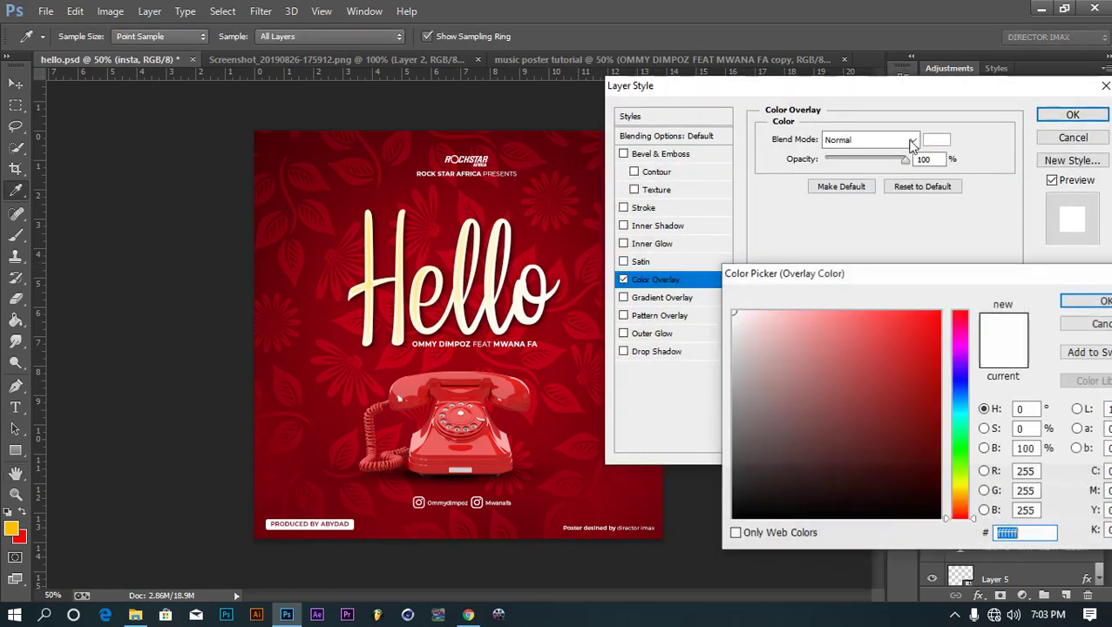
{"action": "left_click", "coordinate": [1097, 301]}
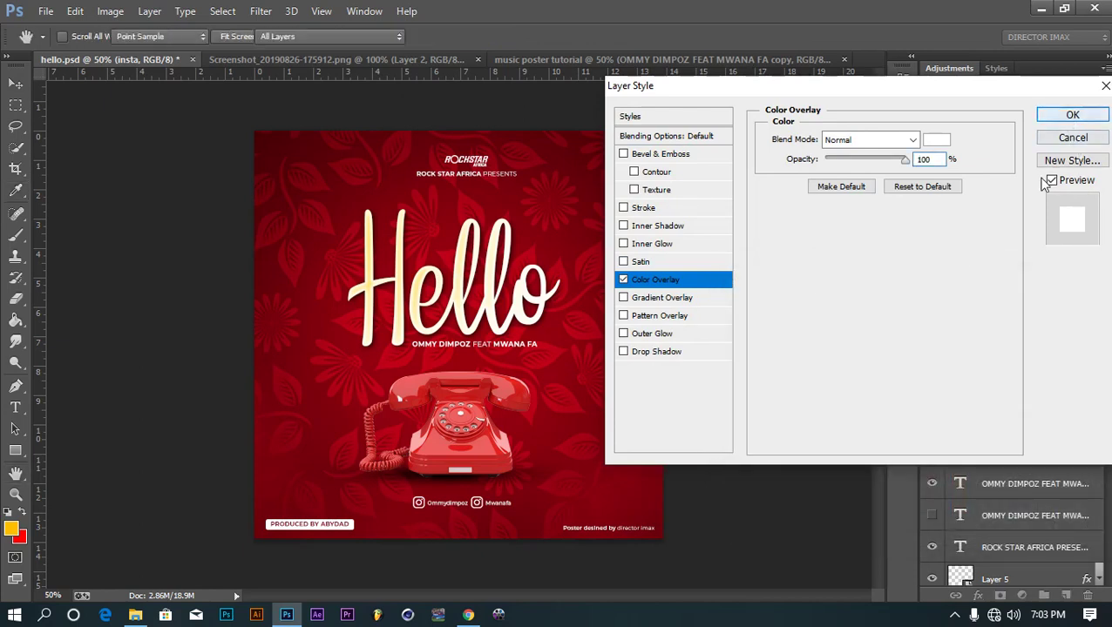
{"action": "key", "text": "Return"}
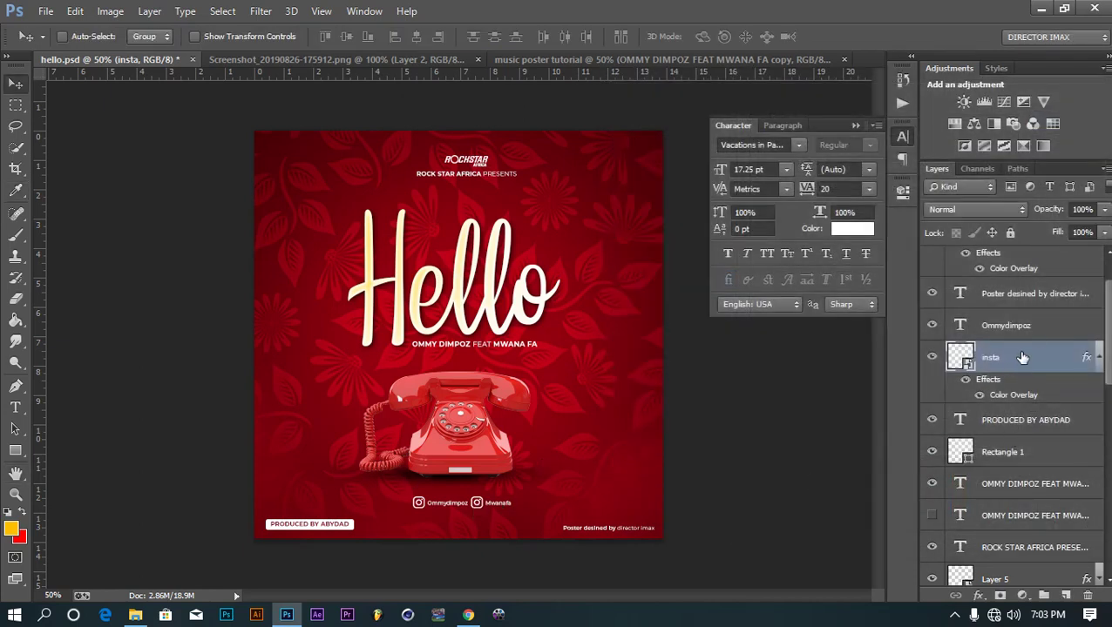
Step: Copy both Instagram icons with the Ommydimpoz and Mwanafa handles below the tutorial poster's telephone
{"action": "left_click", "coordinate": [1046, 326], "text": "ctrl"}
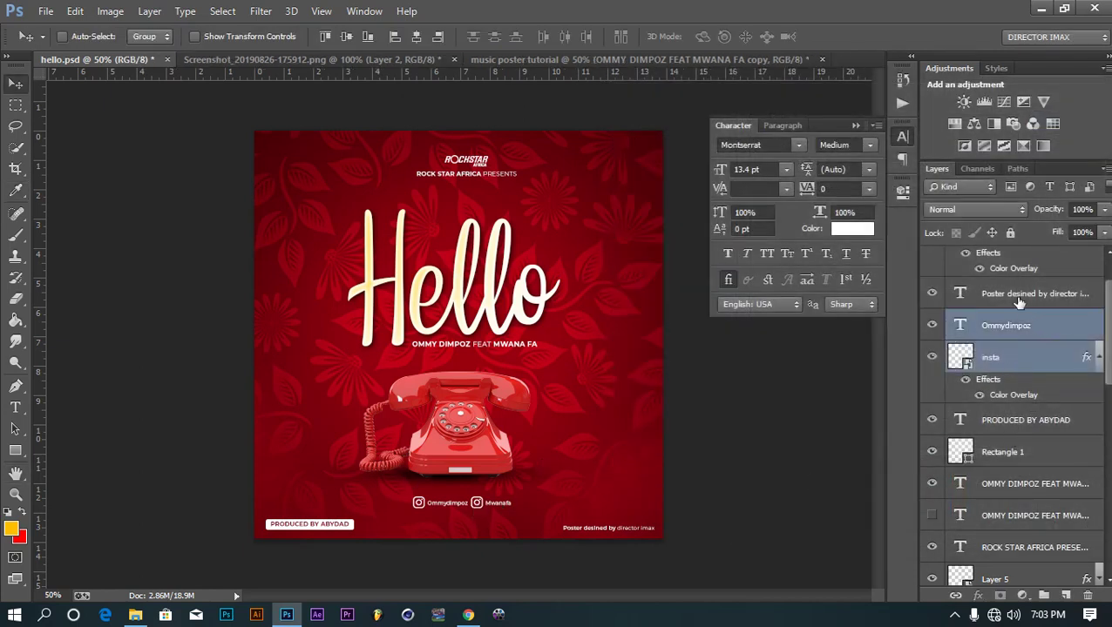
{"action": "left_click", "coordinate": [1018, 300], "text": "ctrl"}
{"action": "scroll", "coordinate": [1072, 349], "scroll_direction": "up", "scroll_amount": 2}
{"action": "left_click", "coordinate": [1036, 288], "text": "ctrl"}
{"action": "left_click", "coordinate": [1012, 271], "text": "ctrl"}
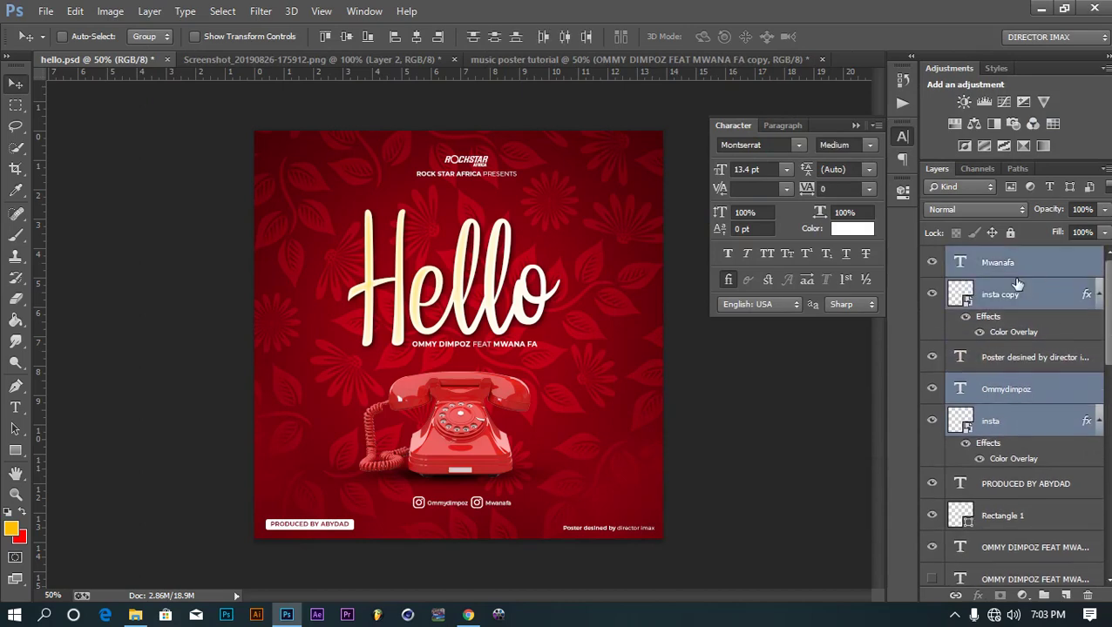
{"action": "mouse_move", "coordinate": [492, 488]}
{"action": "left_mouse_down"}
{"action": "mouse_move", "coordinate": [415, 135]}
{"action": "mouse_move", "coordinate": [518, 59]}
{"action": "mouse_move", "coordinate": [513, 313]}
{"action": "left_mouse_up"}
{"action": "left_click_drag", "start_coordinate": [438, 486], "coordinate": [484, 495]}
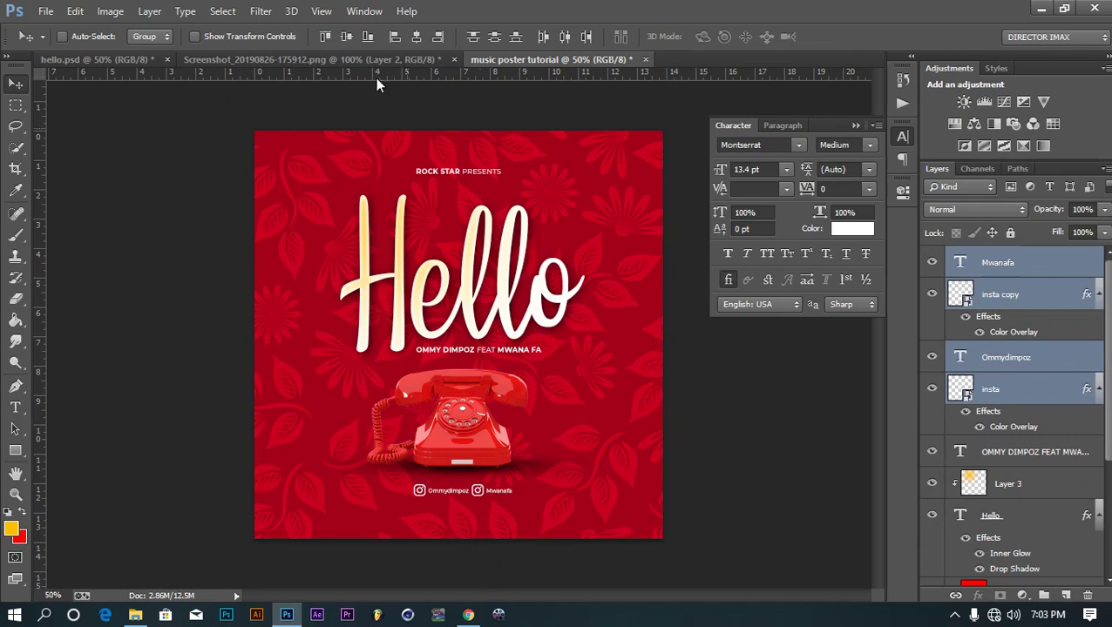
Step: Compare the tutorial poster against the finished hello.psd poster
{"action": "left_click", "coordinate": [130, 59]}
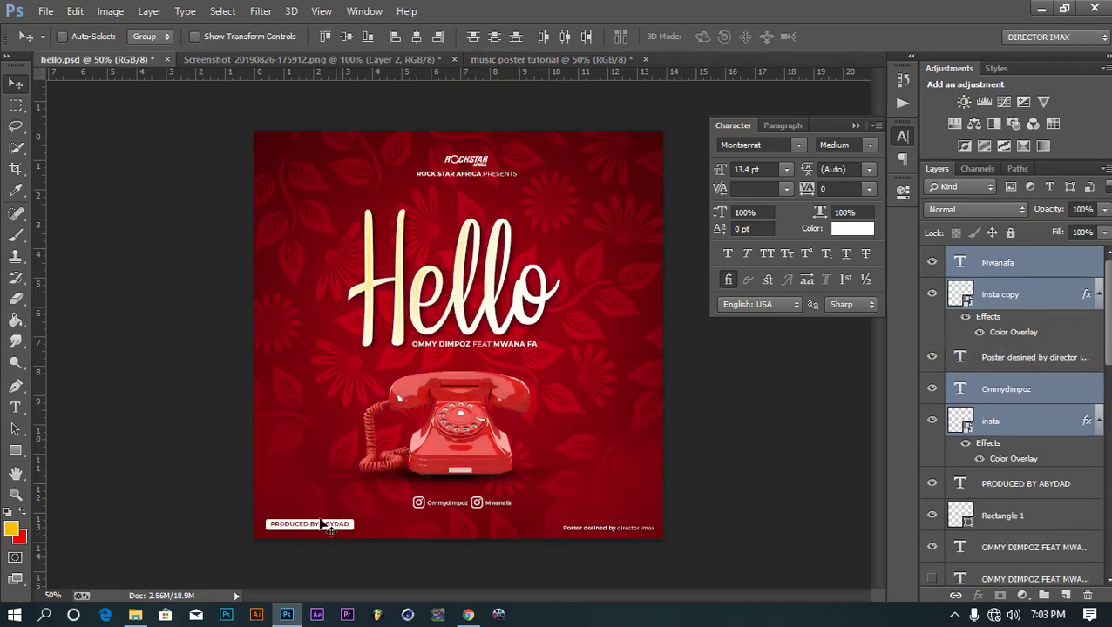
{"action": "left_click", "coordinate": [481, 61]}
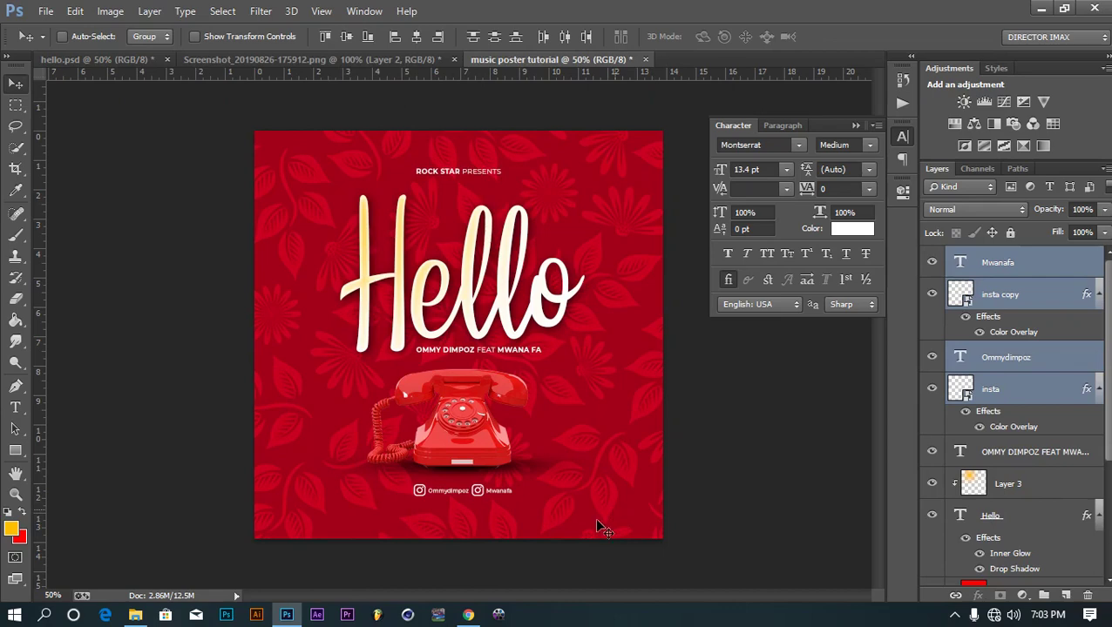
{"action": "left_click", "coordinate": [288, 60]}
{"action": "left_click", "coordinate": [110, 60]}
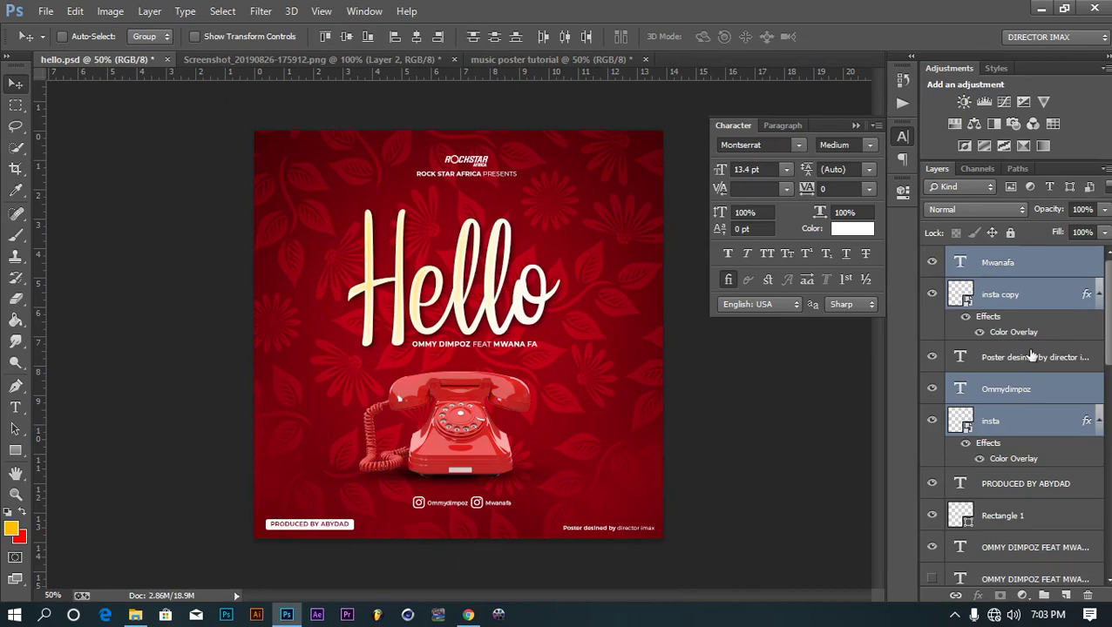
Step: Copy the PRODUCED BY ABYDAD label and Rectangle 1 box into the tutorial poster's bottom-left
{"action": "scroll", "coordinate": [1031, 357], "scroll_direction": "down", "scroll_amount": 1}
{"action": "left_click", "coordinate": [1028, 455]}
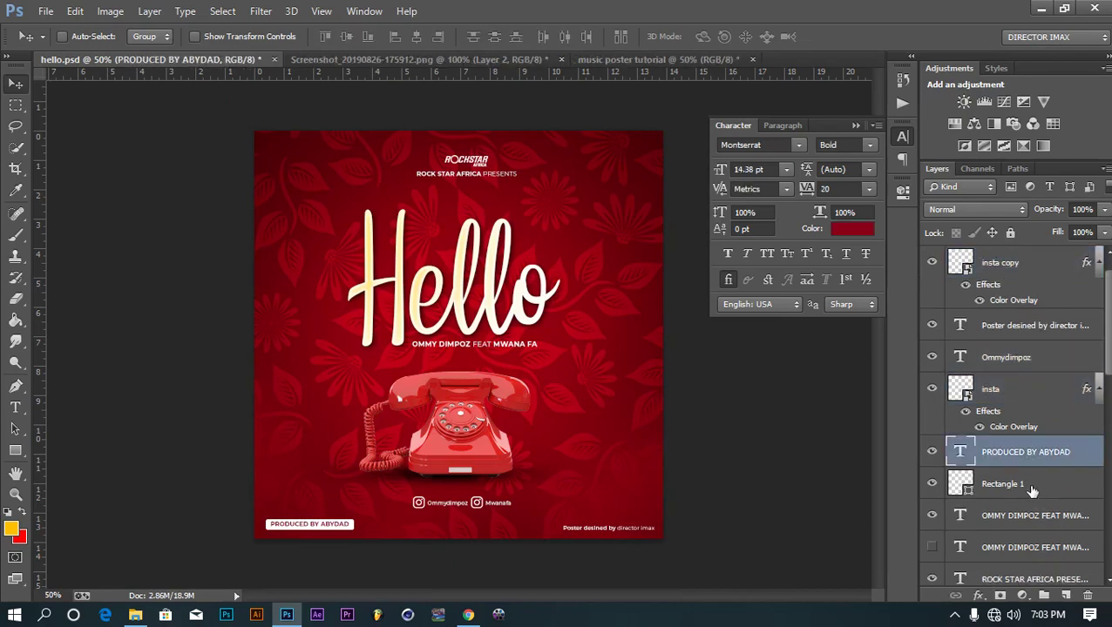
{"action": "left_click", "coordinate": [1031, 490], "text": "shift"}
{"action": "mouse_move", "coordinate": [357, 525]}
{"action": "left_mouse_down"}
{"action": "mouse_move", "coordinate": [497, 78]}
{"action": "mouse_move", "coordinate": [450, 510]}
{"action": "left_mouse_up"}
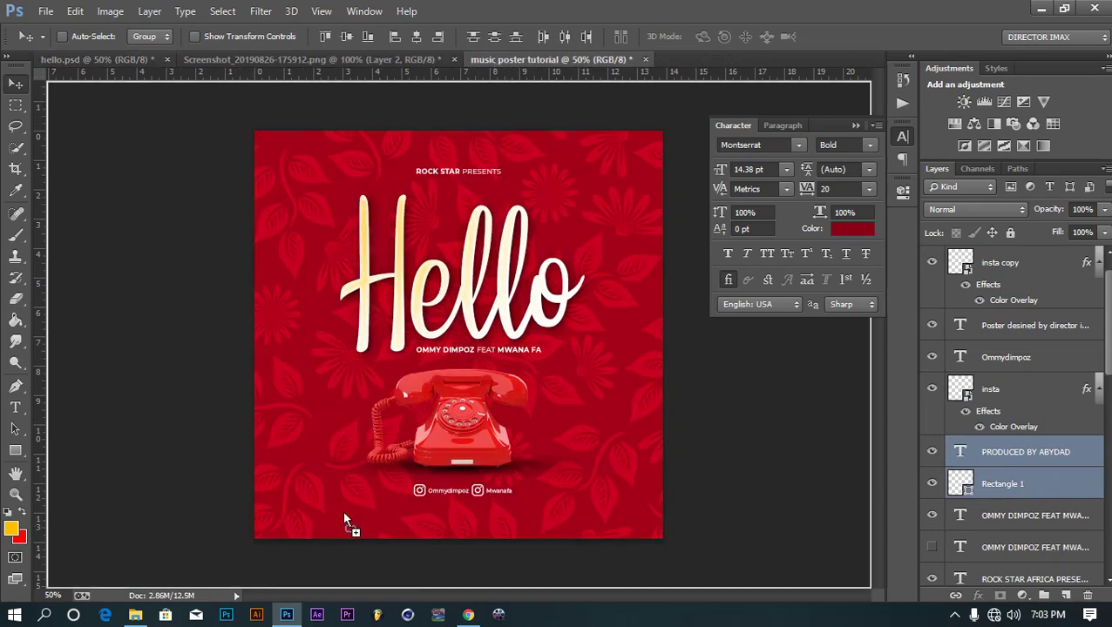
{"action": "left_click_drag", "start_coordinate": [344, 520], "coordinate": [364, 522]}
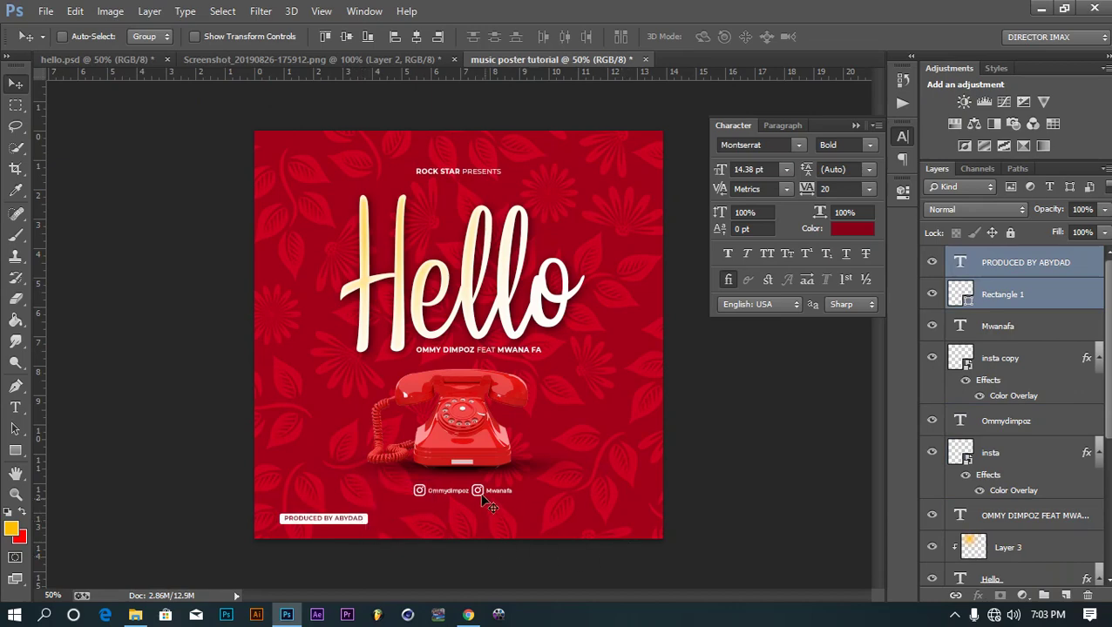
{"action": "left_click", "coordinate": [136, 63]}
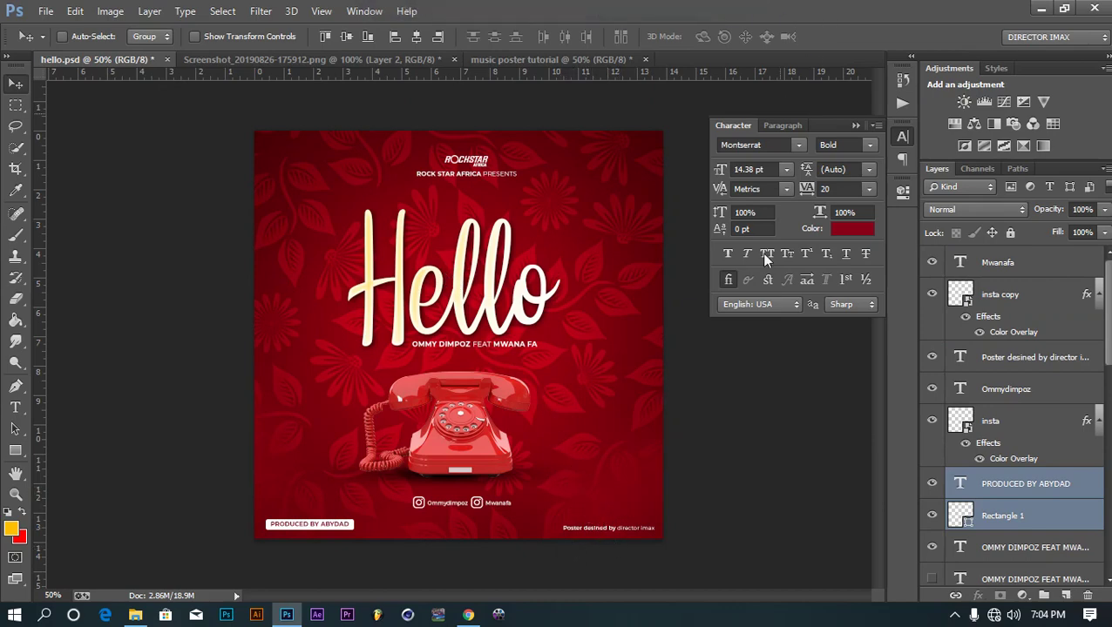
{"action": "left_click", "coordinate": [1027, 366]}
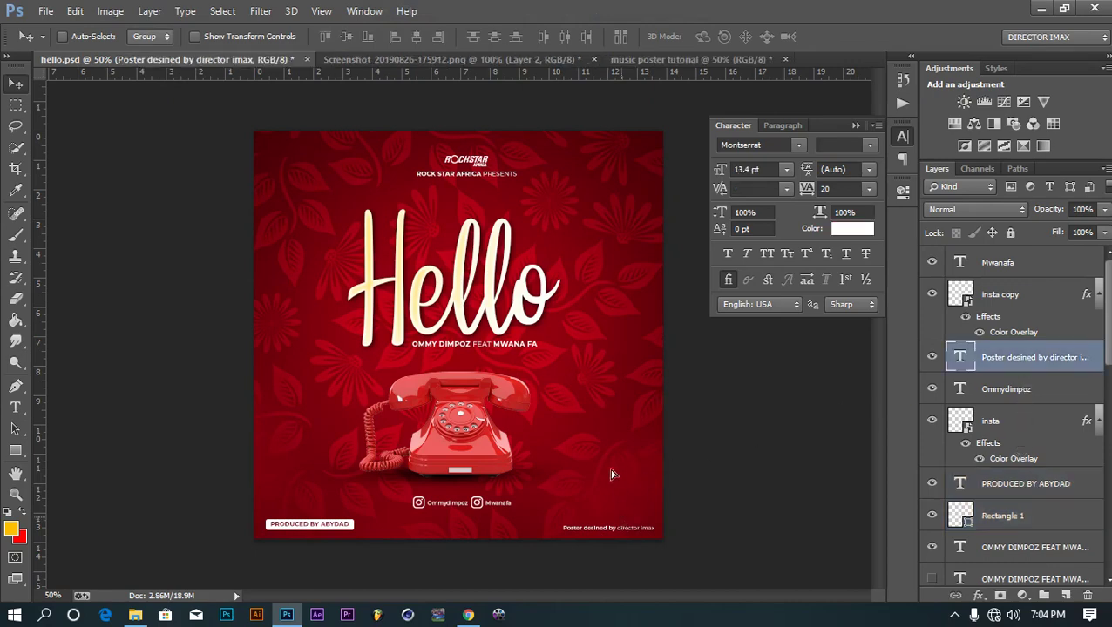
Step: Place the 'Poster desined by director imax' credit in the tutorial poster's bottom-right corner
{"action": "mouse_move", "coordinate": [624, 527]}
{"action": "left_mouse_down"}
{"action": "mouse_move", "coordinate": [503, 83]}
{"action": "mouse_move", "coordinate": [593, 469]}
{"action": "left_mouse_up"}
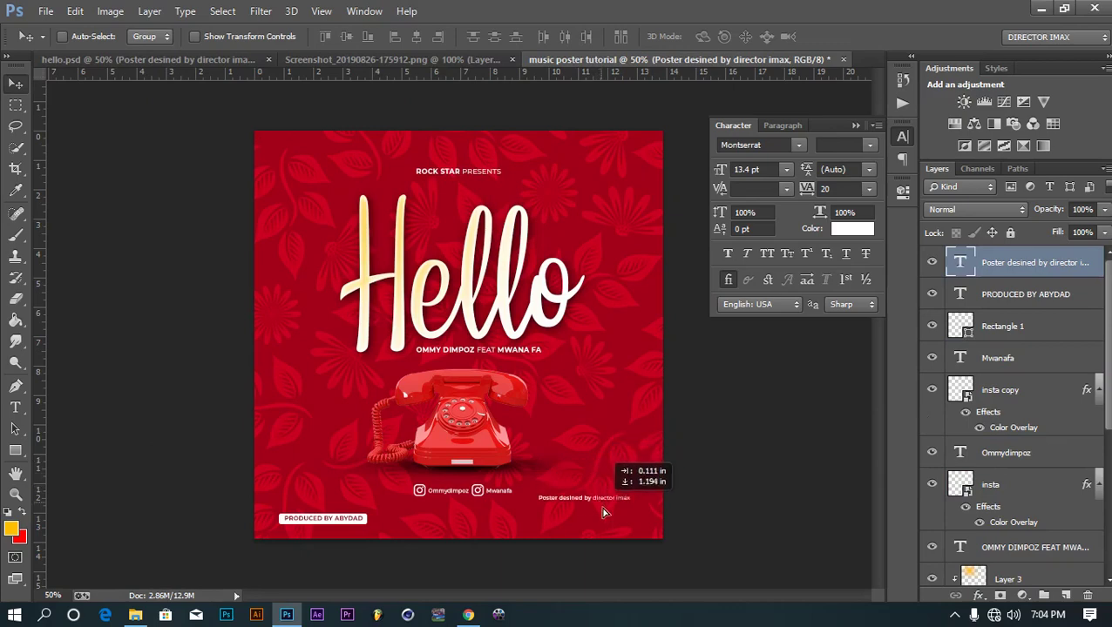
{"action": "left_click_drag", "start_coordinate": [593, 469], "coordinate": [610, 524]}
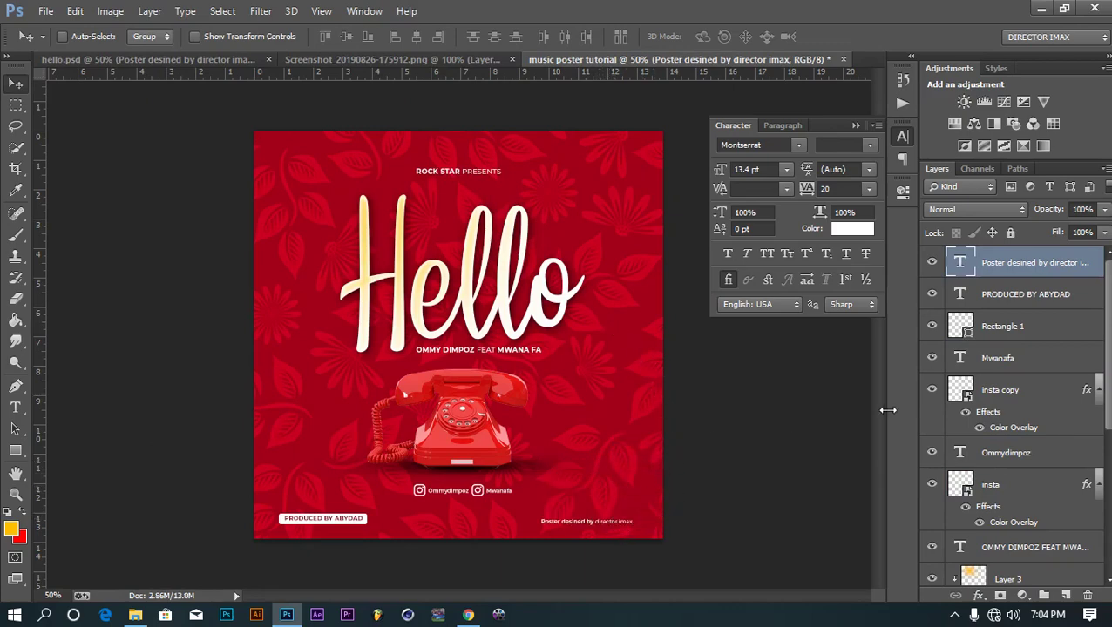
{"action": "scroll", "coordinate": [1087, 339], "scroll_direction": "down", "scroll_amount": 5}
{"action": "scroll", "coordinate": [1071, 365], "scroll_direction": "down", "scroll_amount": 1}
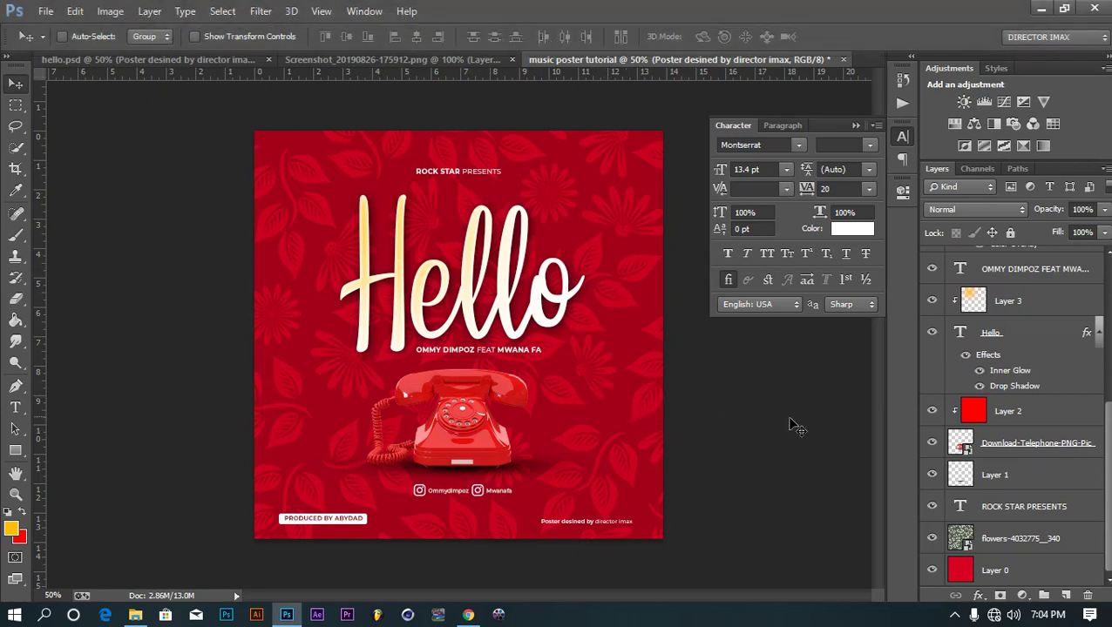
{"action": "left_click", "coordinate": [1015, 413]}
{"action": "left_click", "coordinate": [987, 541]}
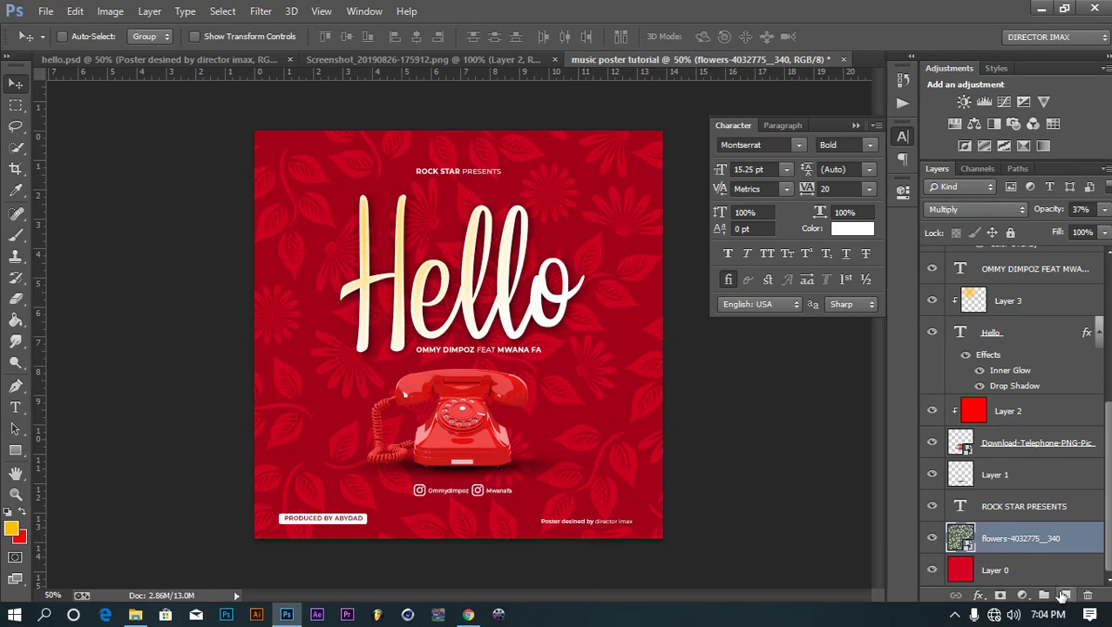
Step: Add a Paint Bucket yellow fill layer above the flowers, set to Multiply at 23% opacity
{"action": "left_click", "coordinate": [1063, 596]}
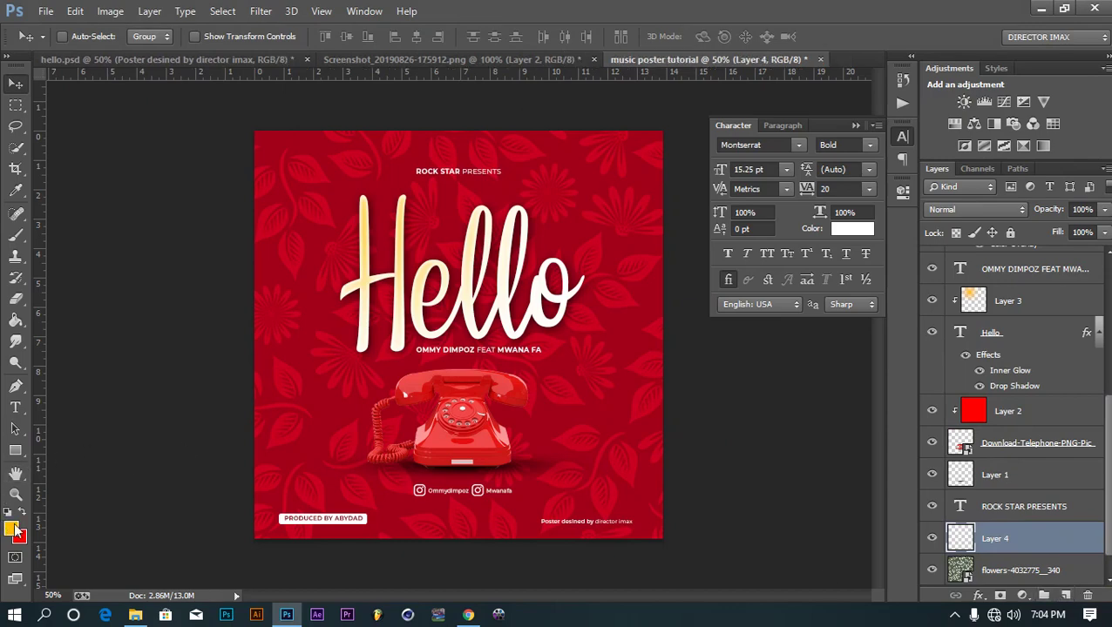
{"action": "left_click", "coordinate": [14, 319]}
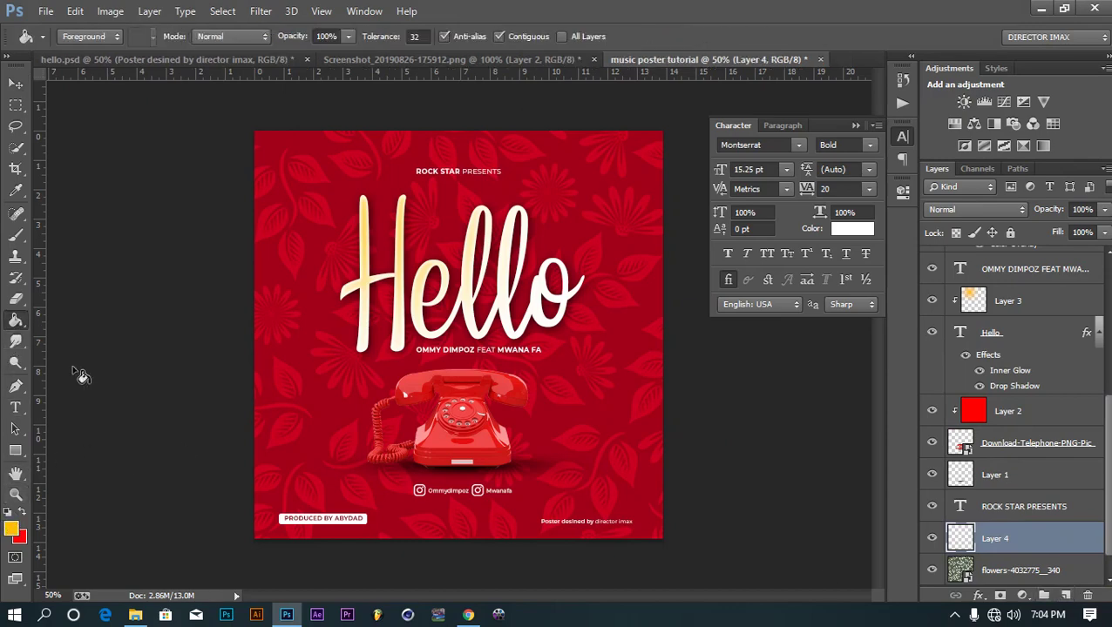
{"action": "left_click", "coordinate": [336, 393]}
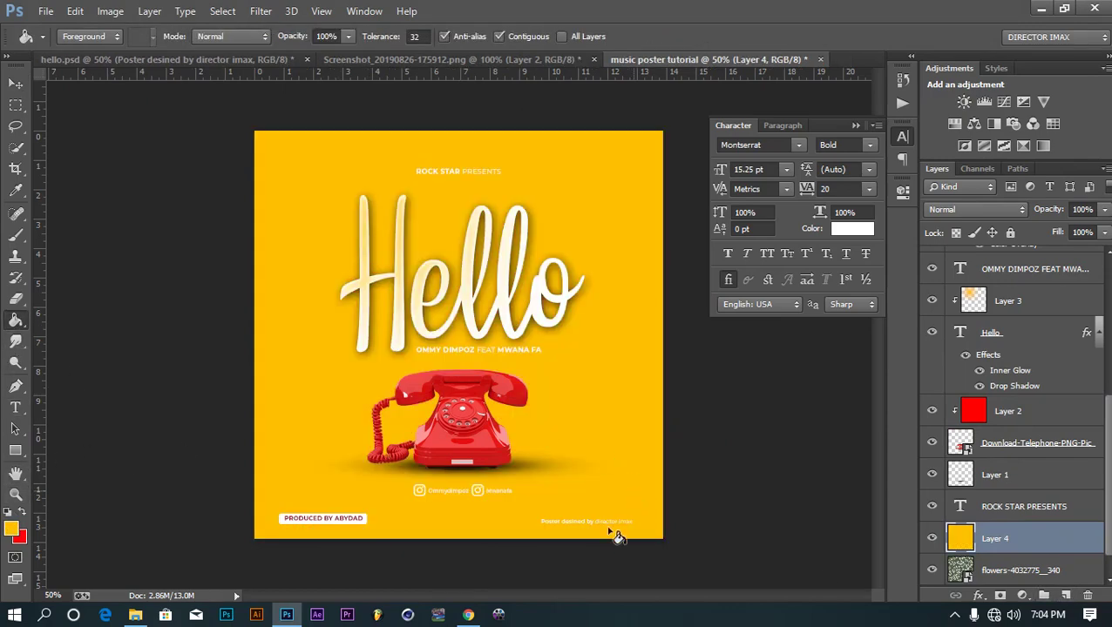
{"action": "left_click", "coordinate": [989, 209]}
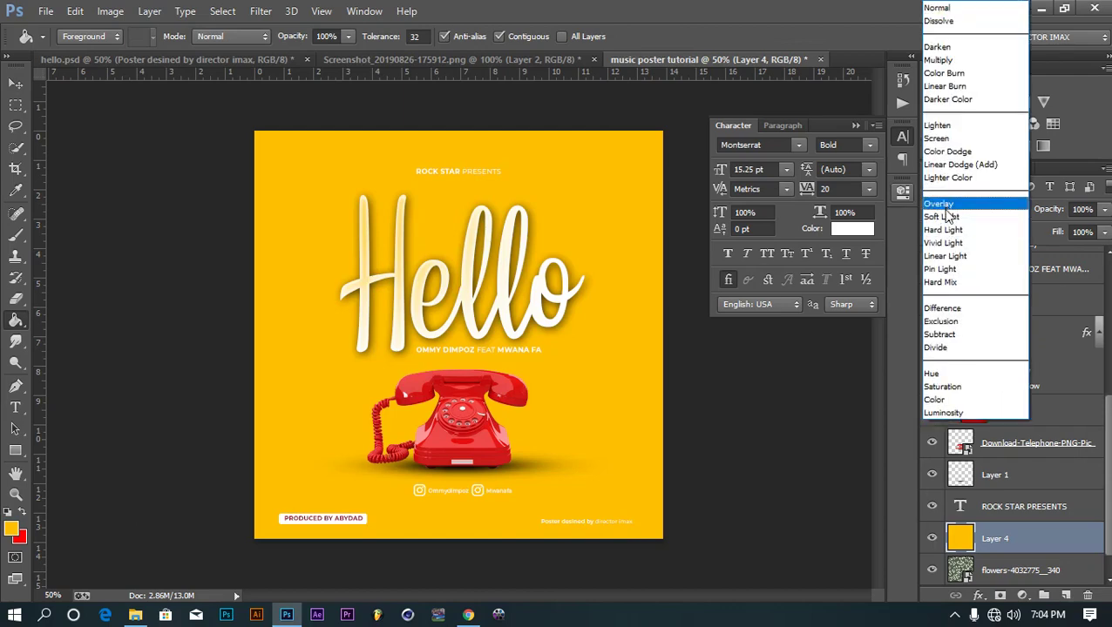
{"action": "left_click", "coordinate": [947, 218]}
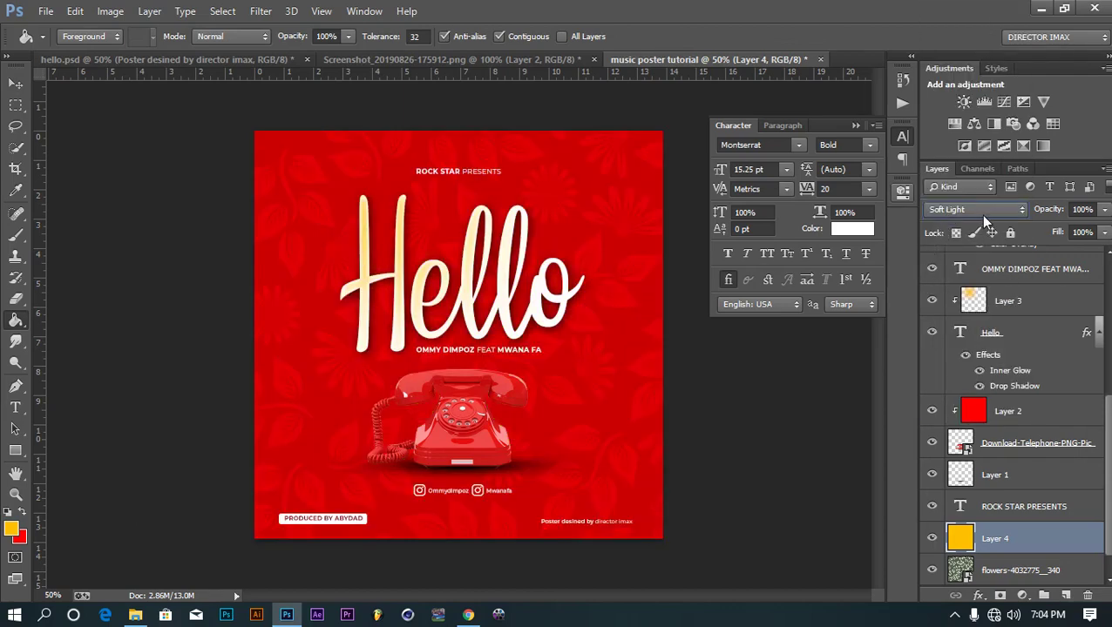
{"action": "left_click", "coordinate": [981, 214]}
{"action": "left_click", "coordinate": [939, 57]}
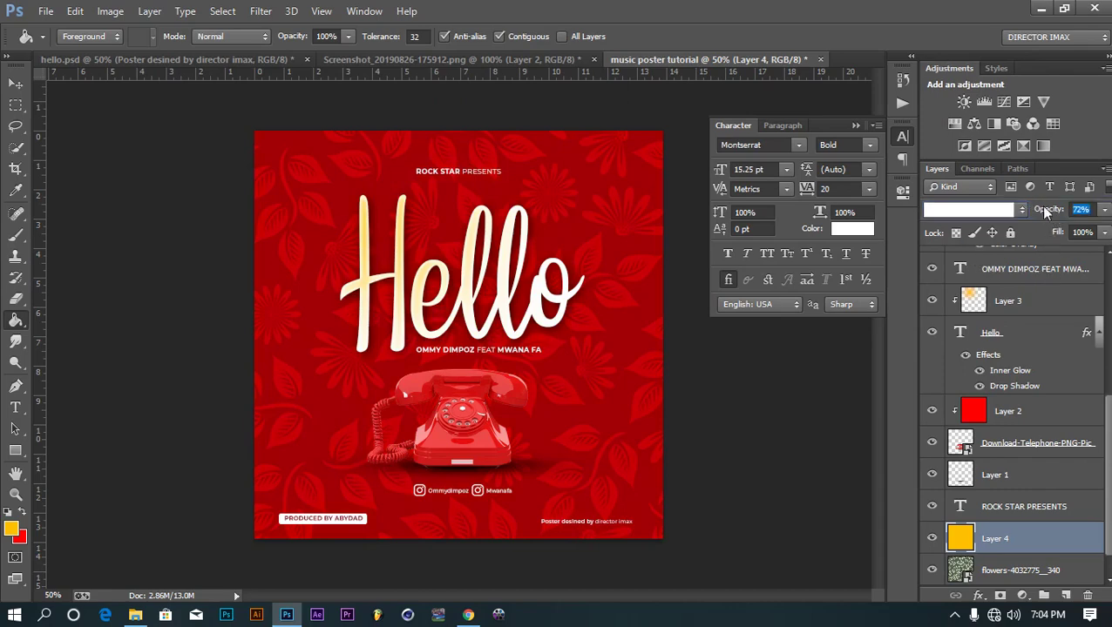
{"action": "left_click_drag", "start_coordinate": [1041, 209], "coordinate": [1006, 210]}
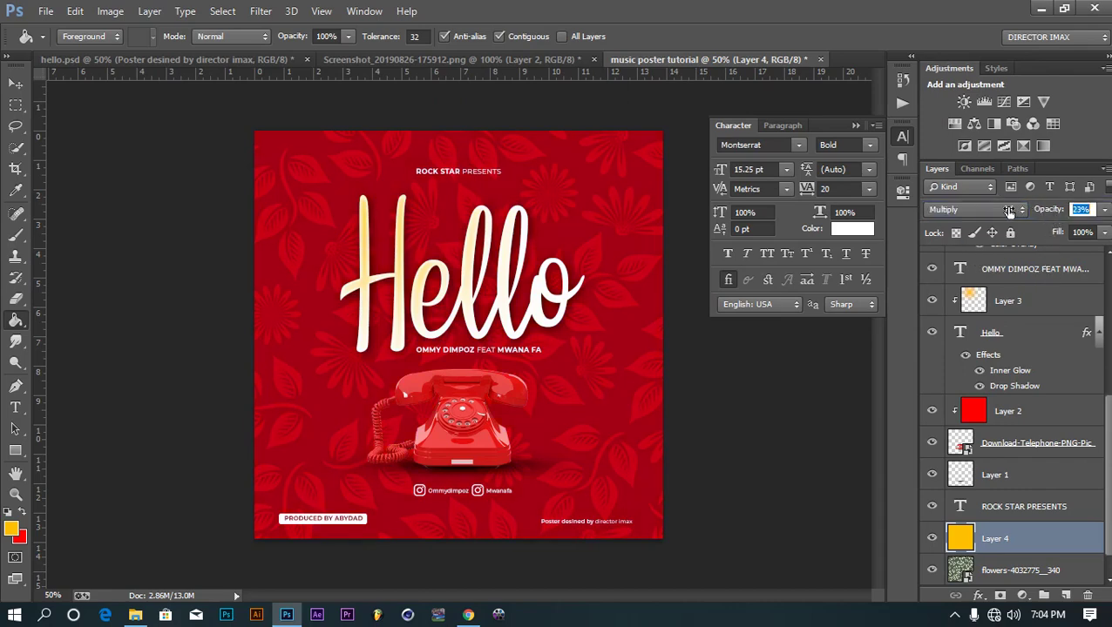
{"action": "key", "text": "Return"}
Step: Add a Gradient fill layer and set its left gradient stop to pure red #ff0000
{"action": "left_click", "coordinate": [1022, 596]}
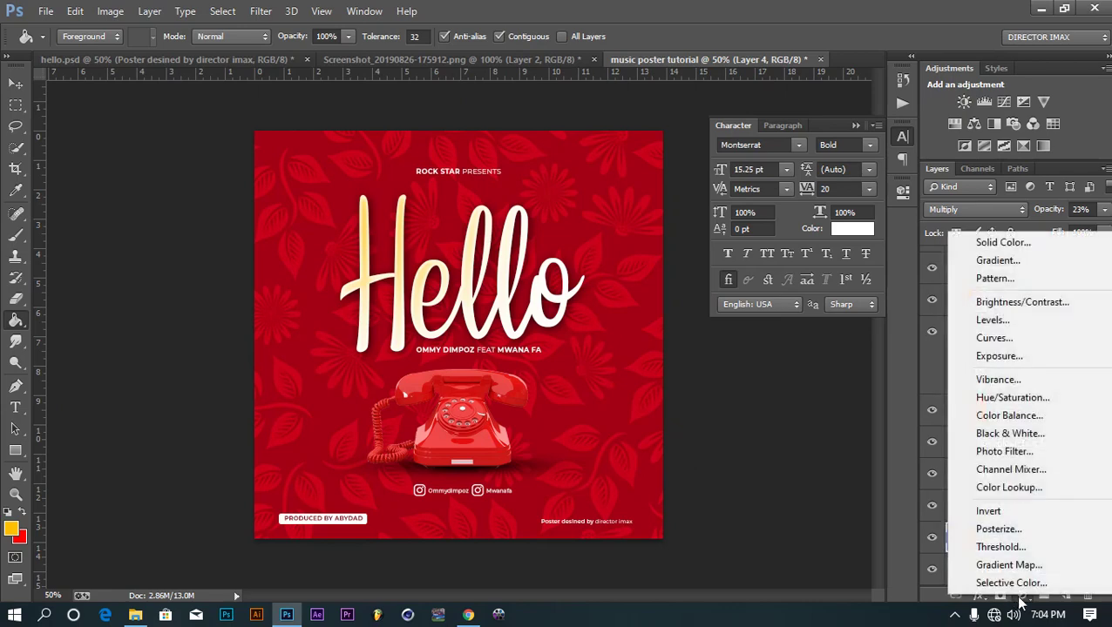
{"action": "left_click", "coordinate": [1000, 266]}
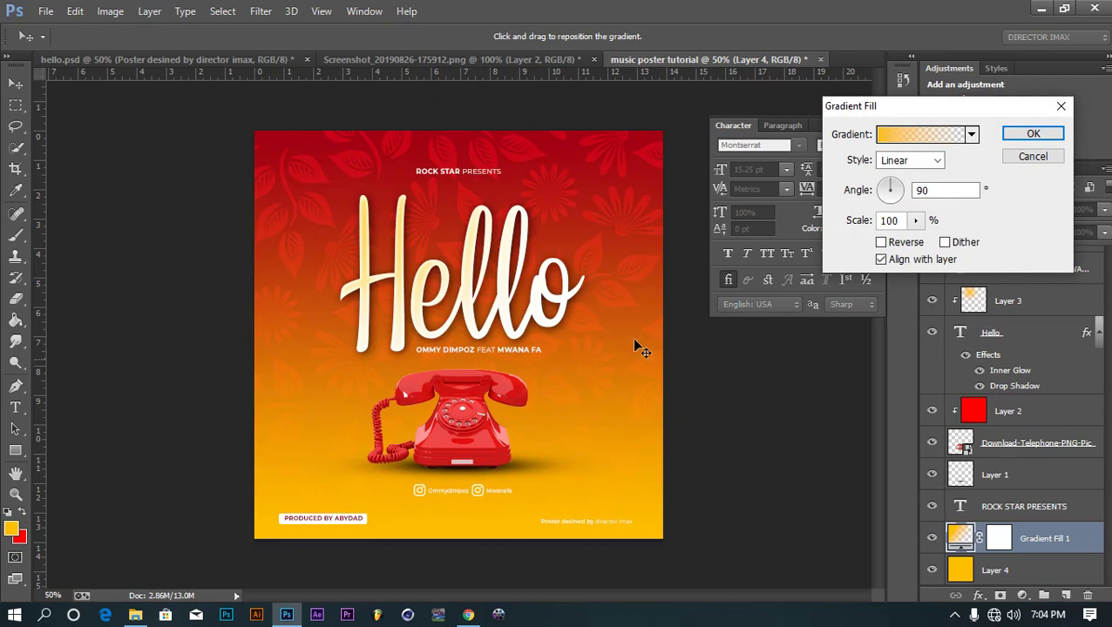
{"action": "left_click", "coordinate": [888, 142]}
{"action": "double_click", "coordinate": [694, 351]}
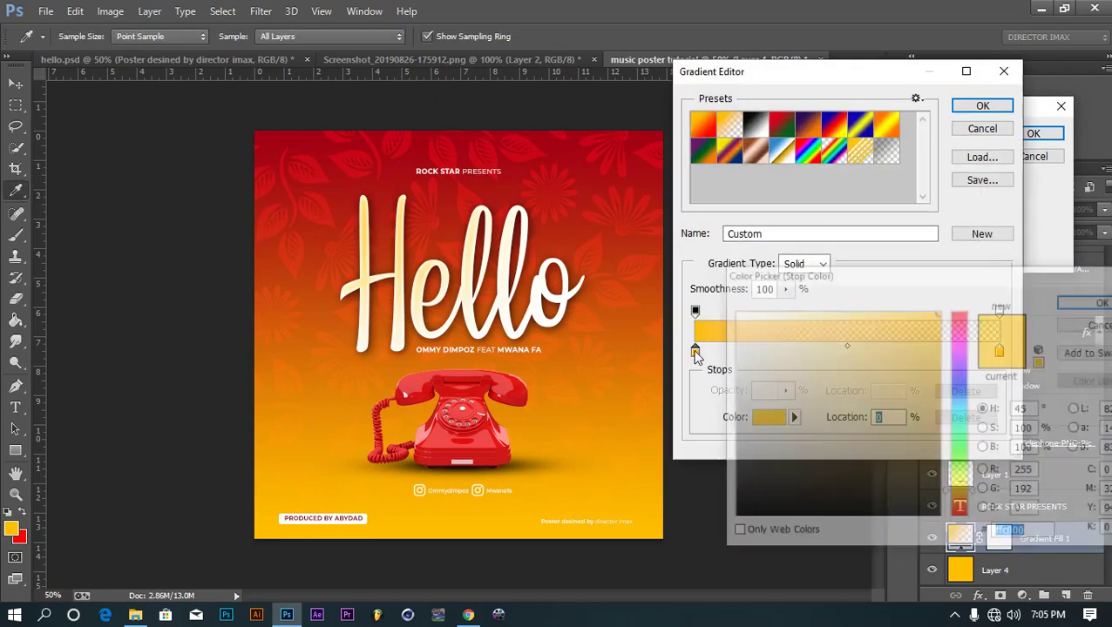
{"action": "left_click_drag", "start_coordinate": [965, 318], "coordinate": [974, 262]}
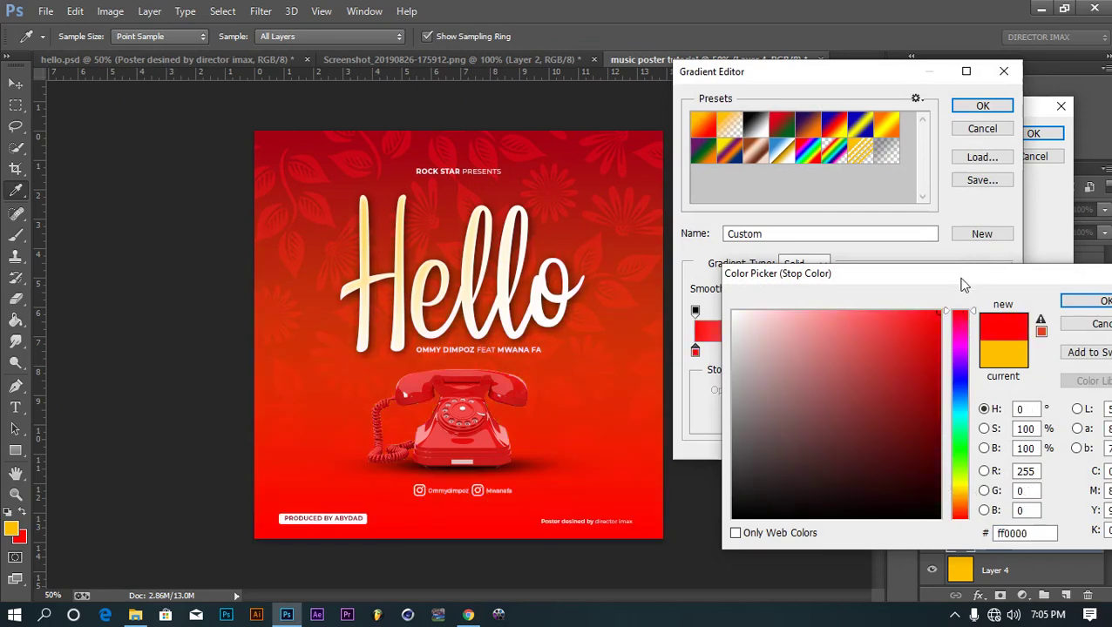
{"action": "left_click", "coordinate": [1082, 303]}
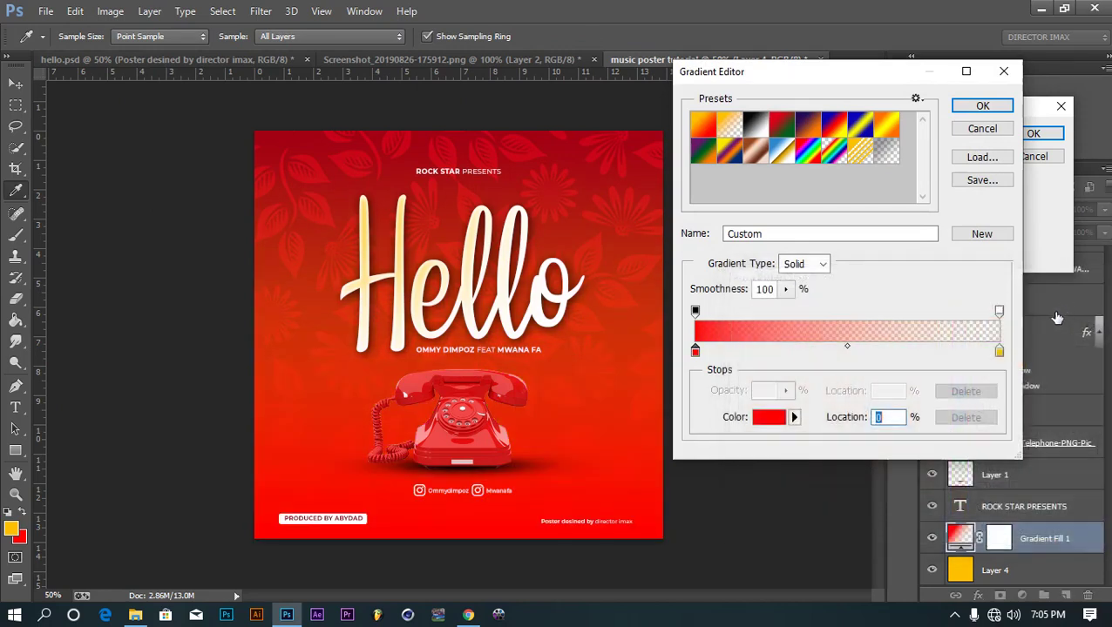
Step: Make the right stop red too, scale the gradient to 119%, and fade it to 37% opacity
{"action": "double_click", "coordinate": [998, 352]}
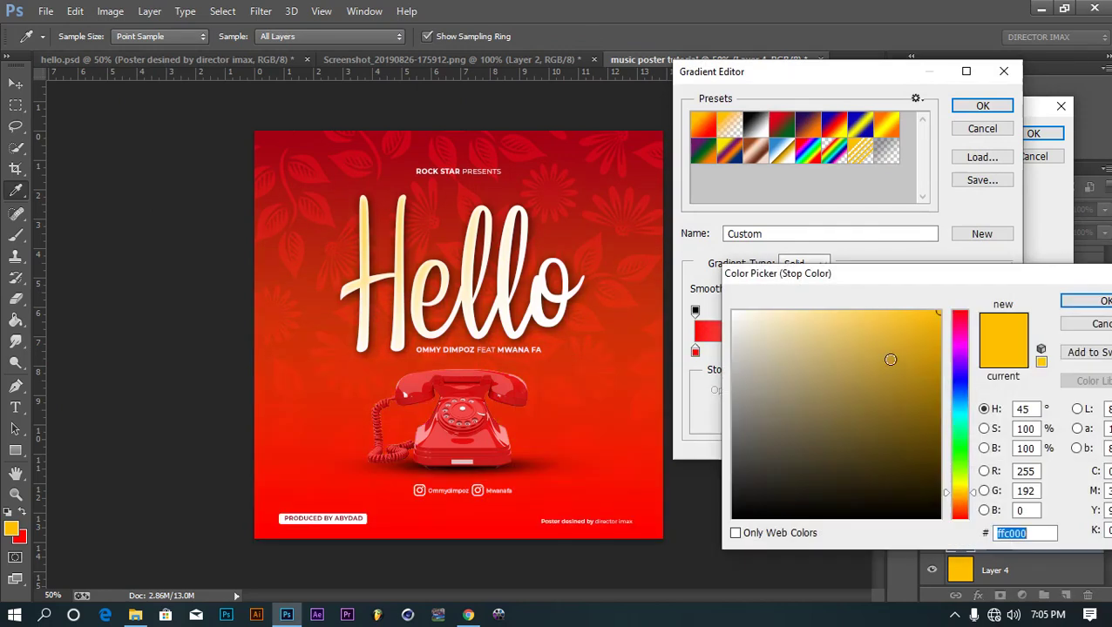
{"action": "left_click_drag", "start_coordinate": [965, 321], "coordinate": [952, 316]}
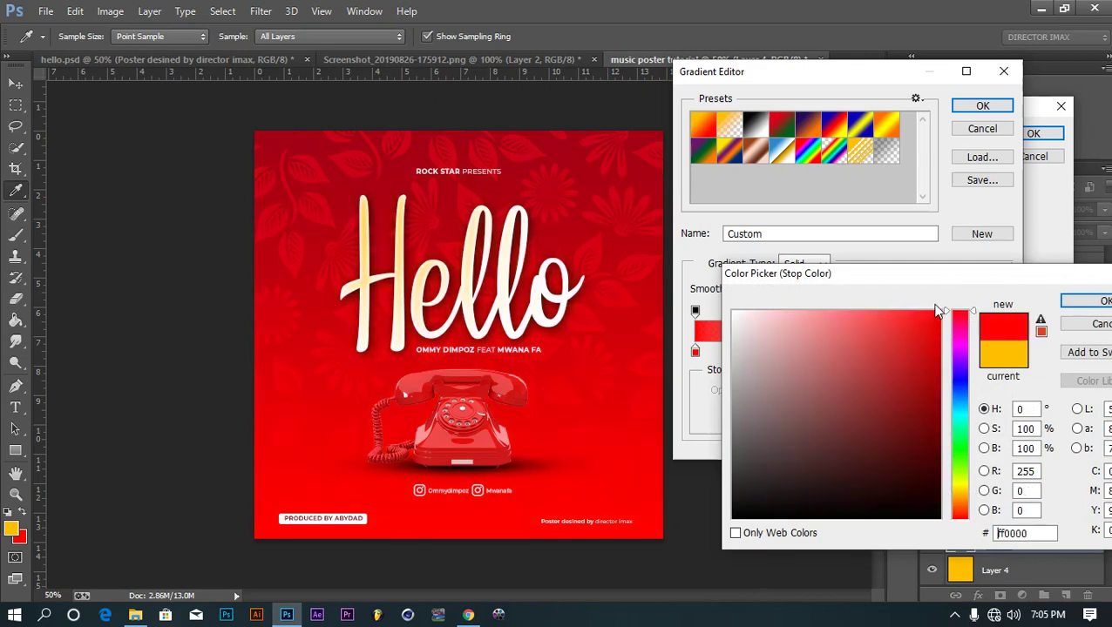
{"action": "left_click", "coordinate": [1068, 302]}
{"action": "left_click", "coordinate": [969, 109]}
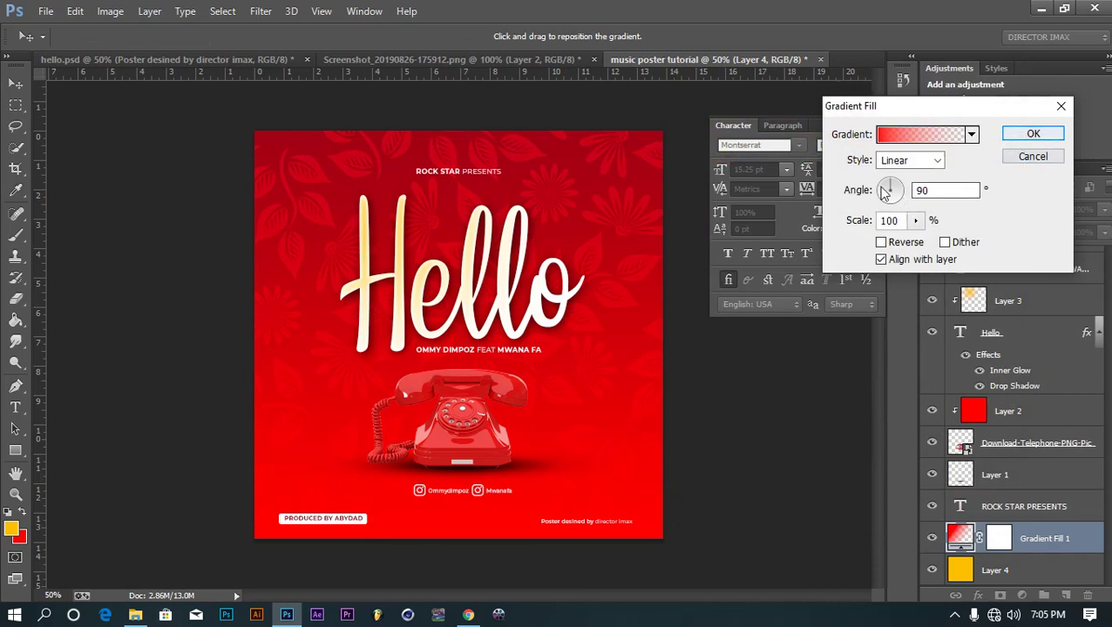
{"action": "left_click_drag", "start_coordinate": [852, 223], "coordinate": [869, 223]}
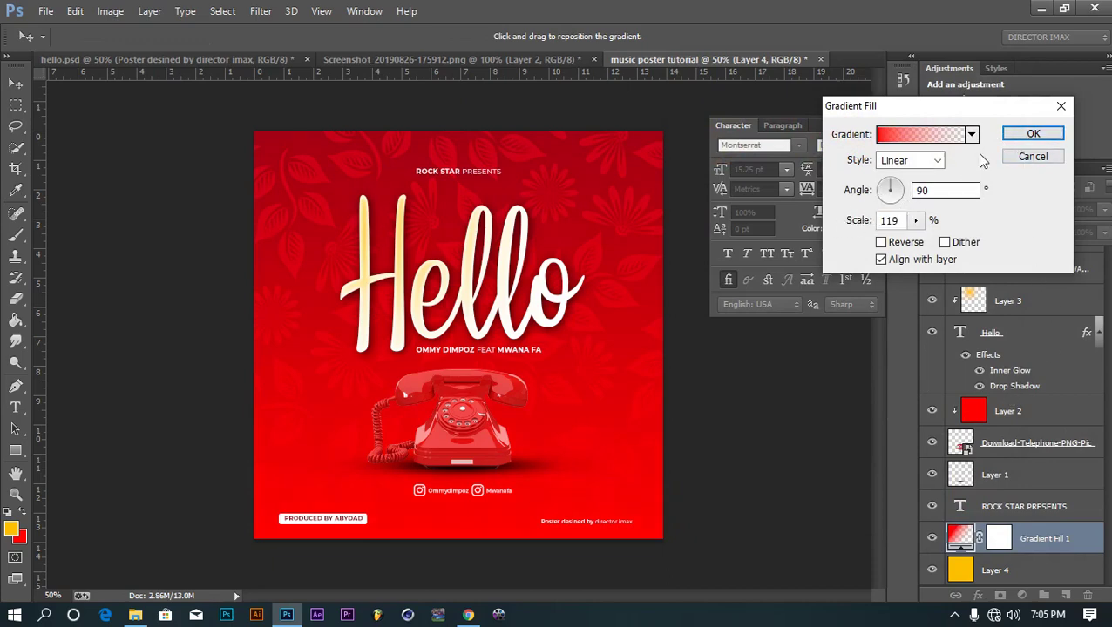
{"action": "left_click", "coordinate": [1025, 136]}
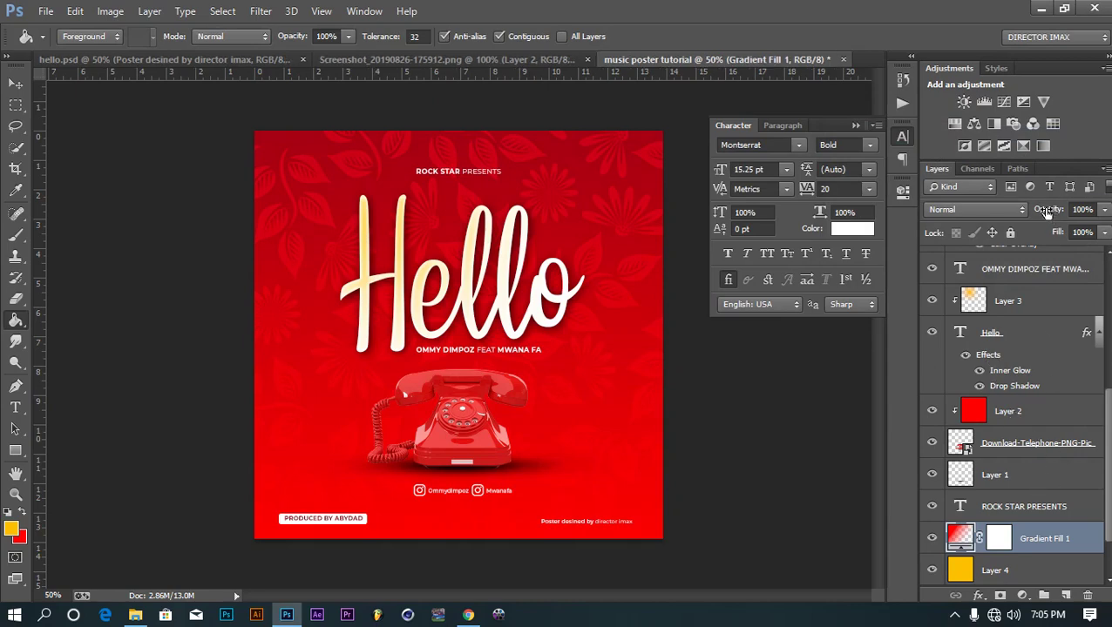
{"action": "left_click_drag", "start_coordinate": [1046, 209], "coordinate": [1028, 212]}
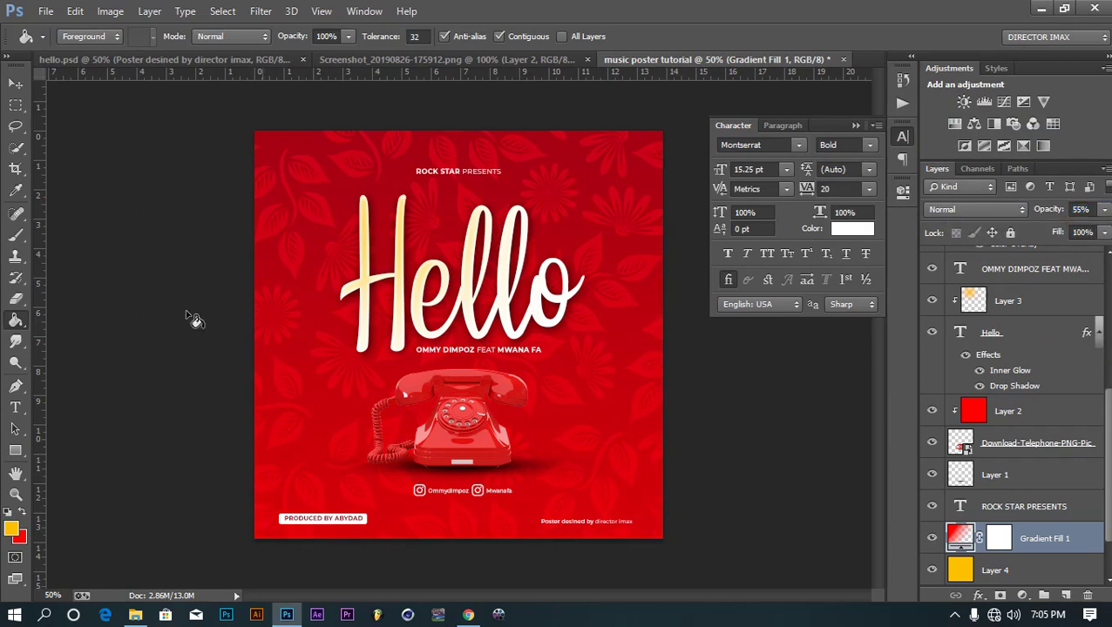
{"action": "left_click_drag", "start_coordinate": [1050, 210], "coordinate": [1037, 210]}
Step: Add a second Gradient fill layer using the Neutral Density gradient preset
{"action": "left_click", "coordinate": [1022, 596]}
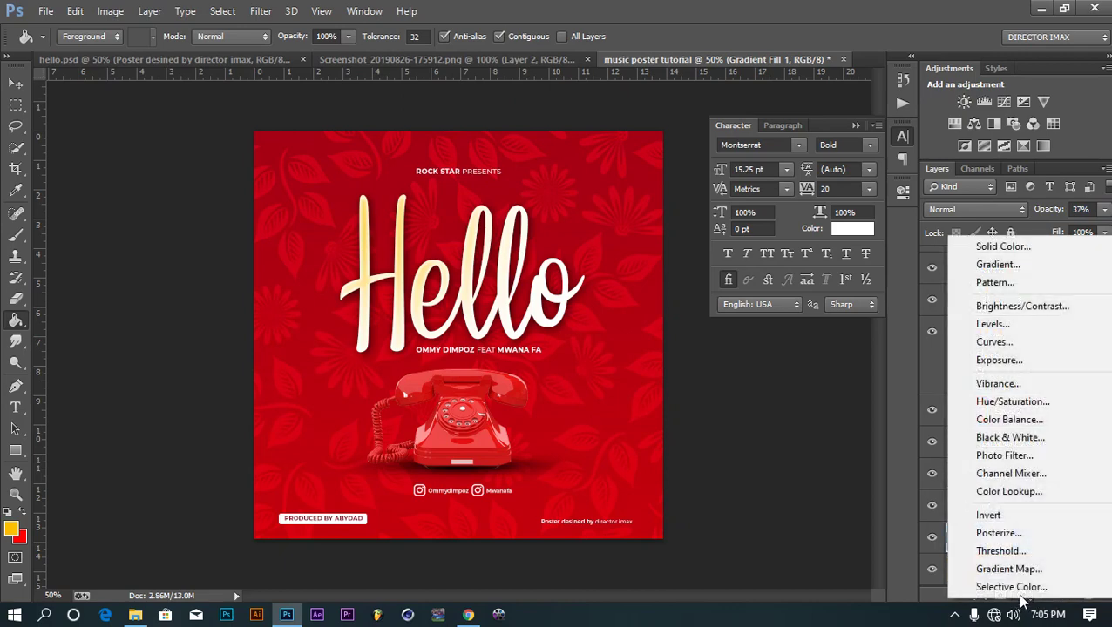
{"action": "left_click", "coordinate": [1010, 264]}
{"action": "left_click", "coordinate": [887, 144]}
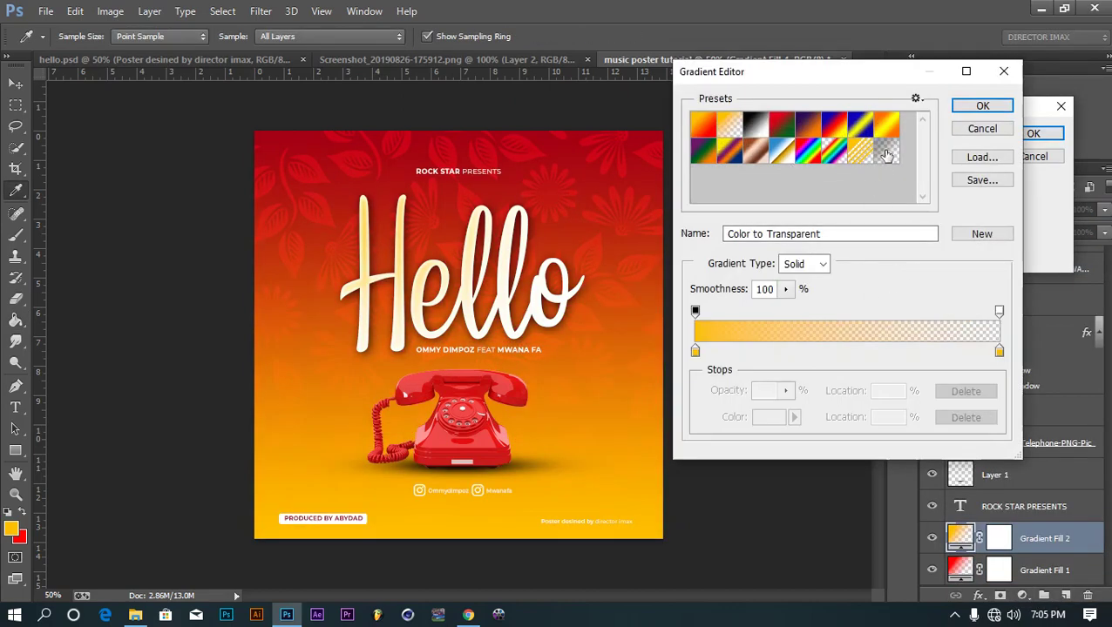
{"action": "left_click", "coordinate": [887, 154]}
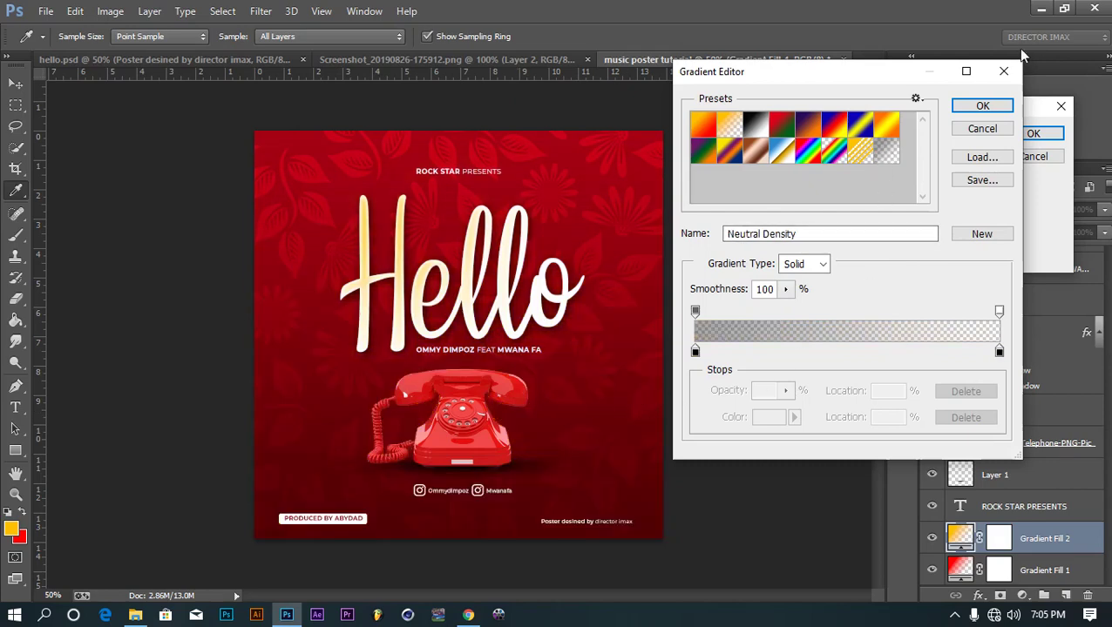
{"action": "left_click", "coordinate": [982, 107]}
Step: Make the gradient Radial and reversed, with angle 0 and scale enlarged to about 176%
{"action": "left_click", "coordinate": [901, 164]}
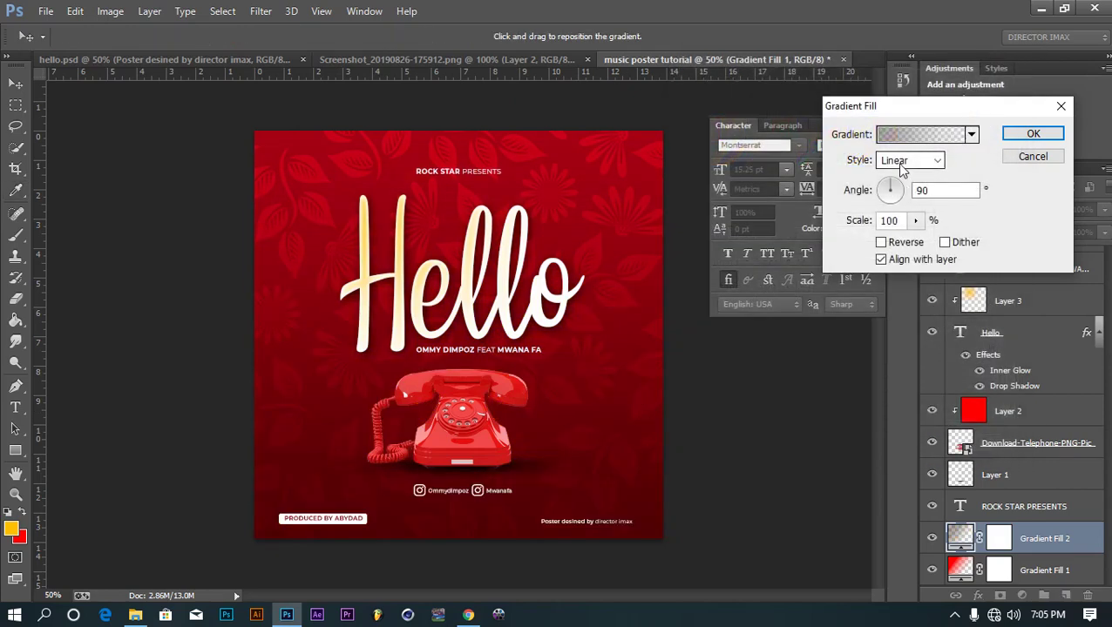
{"action": "left_click", "coordinate": [897, 190]}
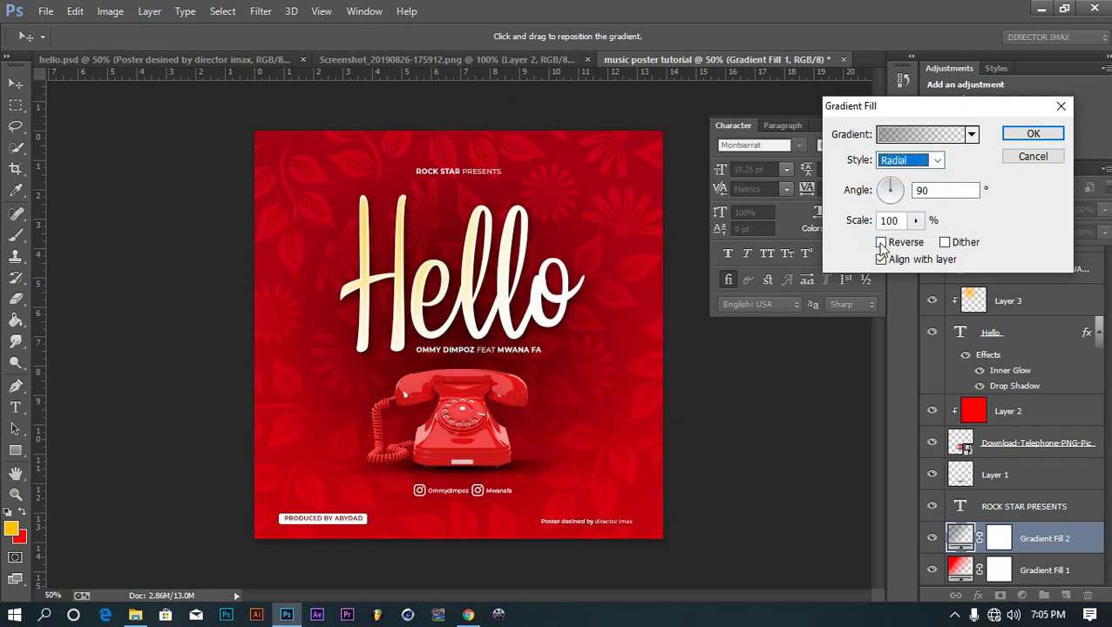
{"action": "left_click", "coordinate": [881, 243]}
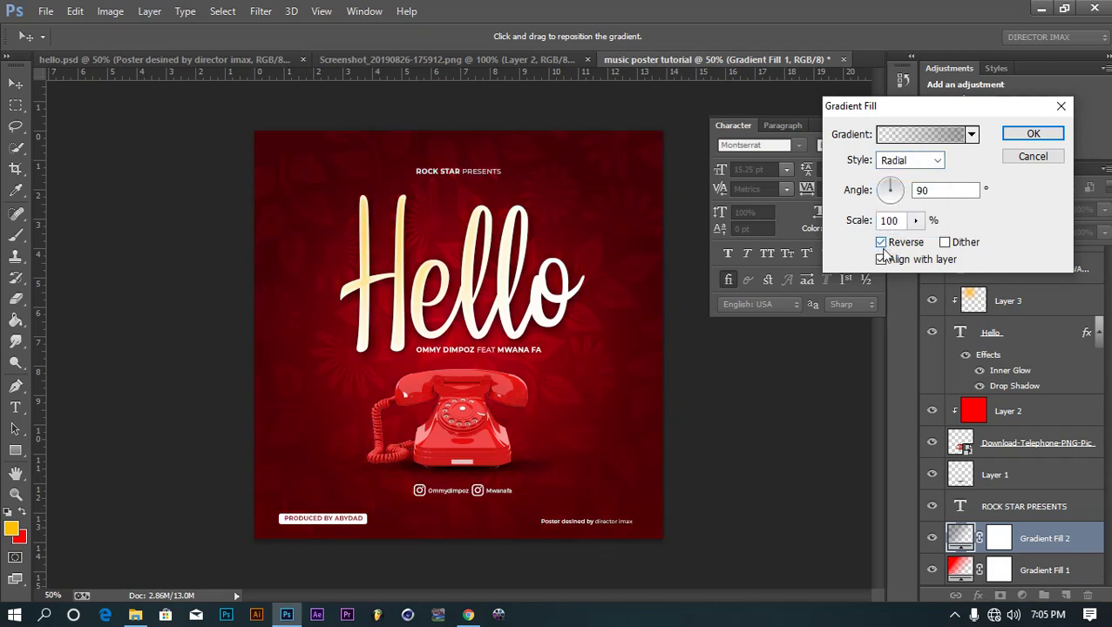
{"action": "double_click", "coordinate": [932, 190]}
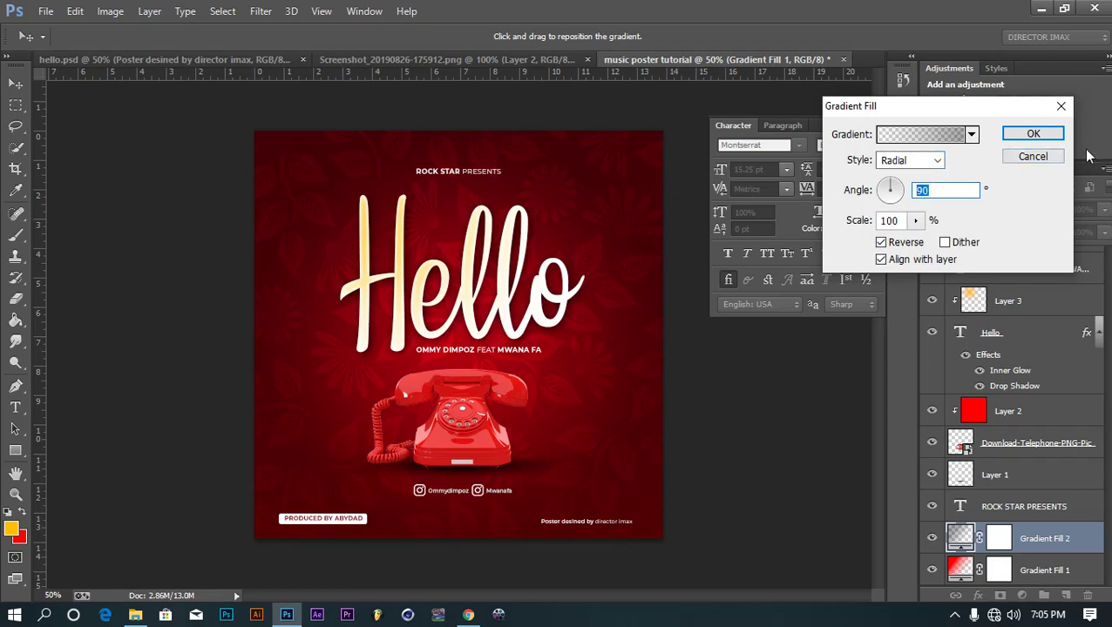
{"action": "type", "text": "0"}
{"action": "left_click_drag", "start_coordinate": [861, 221], "coordinate": [908, 230]}
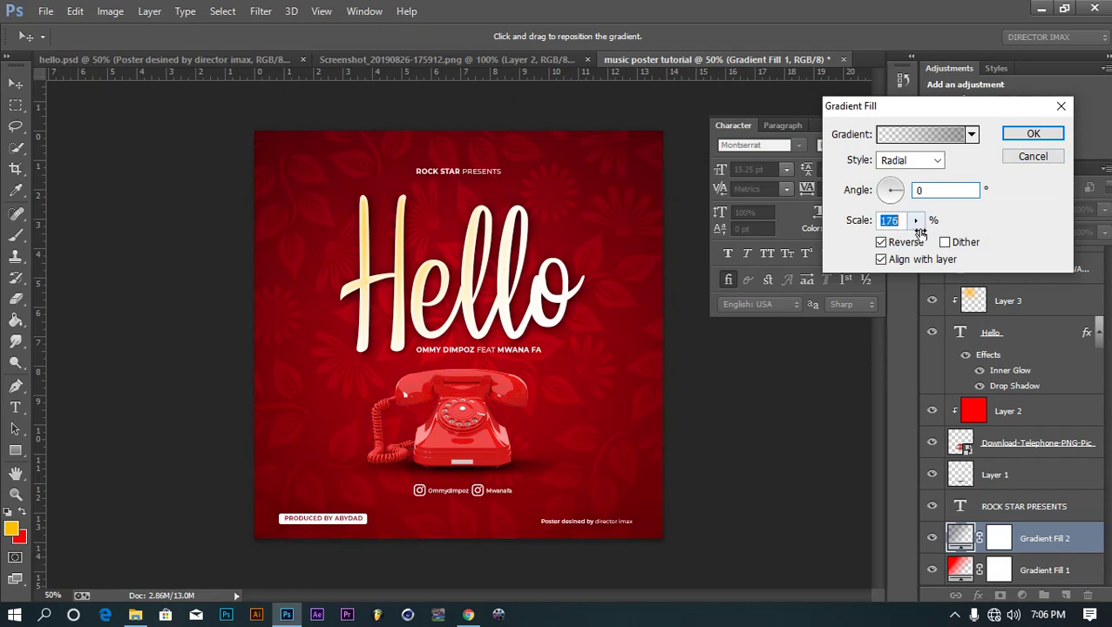
{"action": "left_click", "coordinate": [1028, 136]}
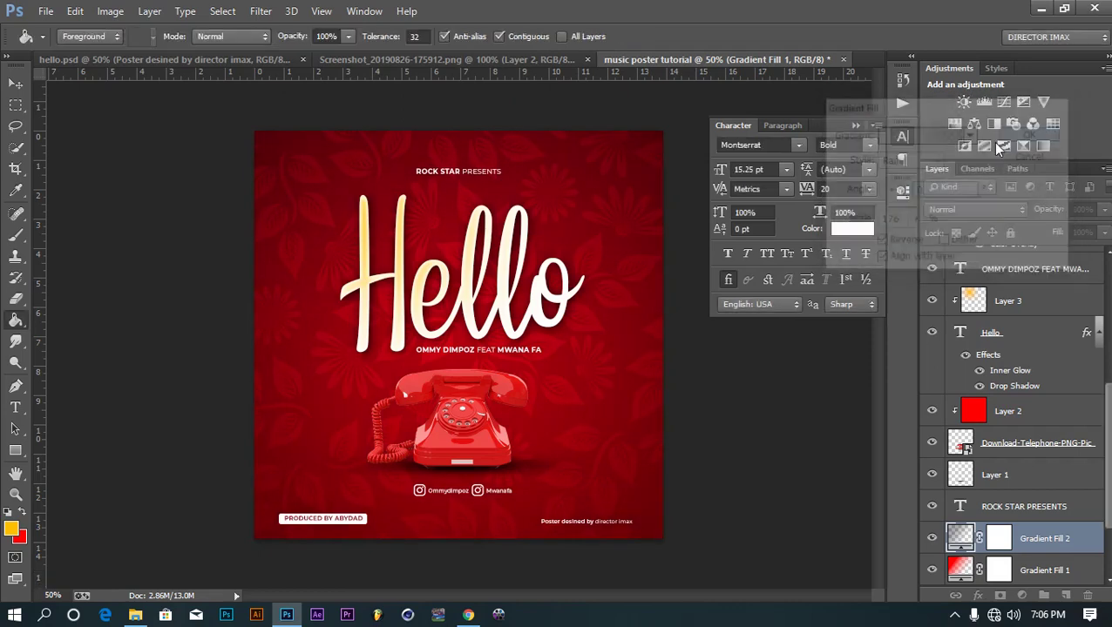
Step: Paint black with an enlarged brush on Gradient Fill 2's mask to clear the vignette's centre
{"action": "left_click", "coordinate": [1000, 539]}
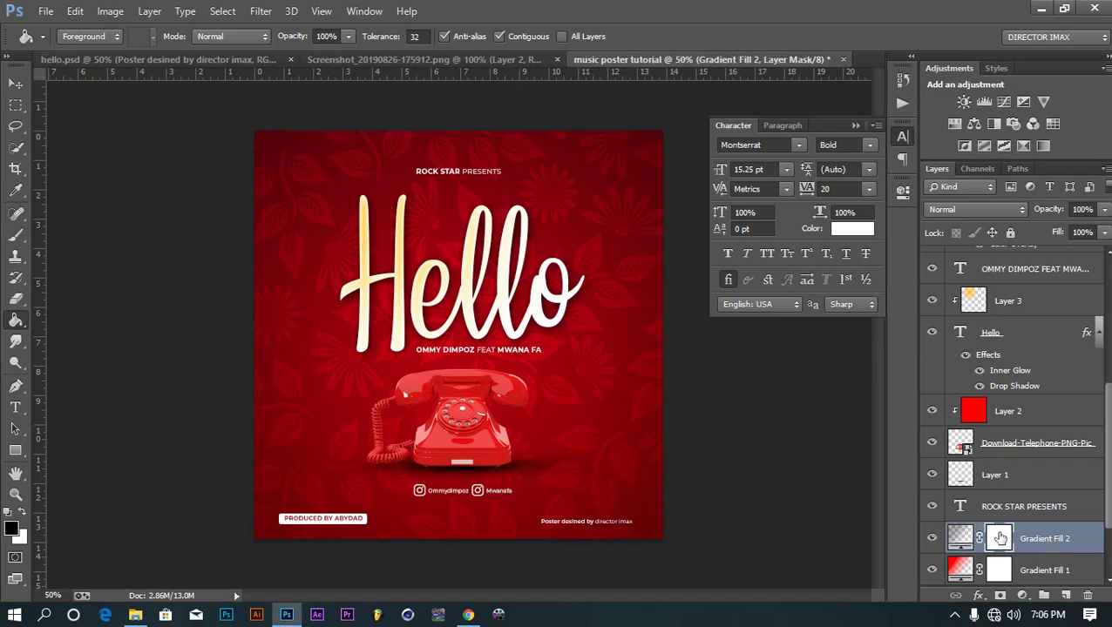
{"action": "left_click", "coordinate": [14, 532]}
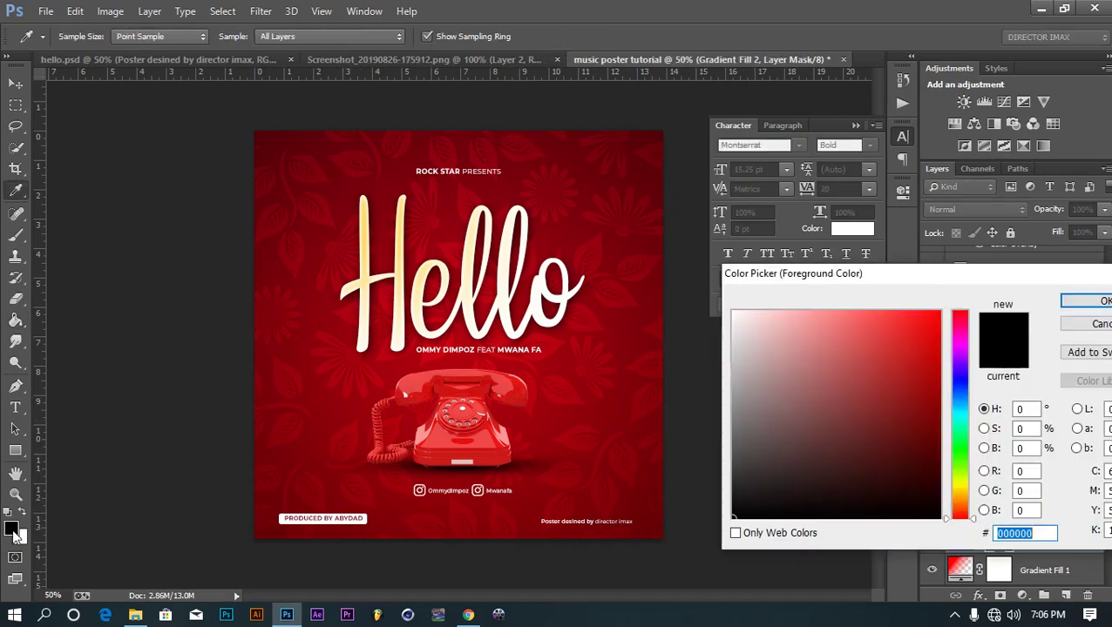
{"action": "key", "text": "b"}
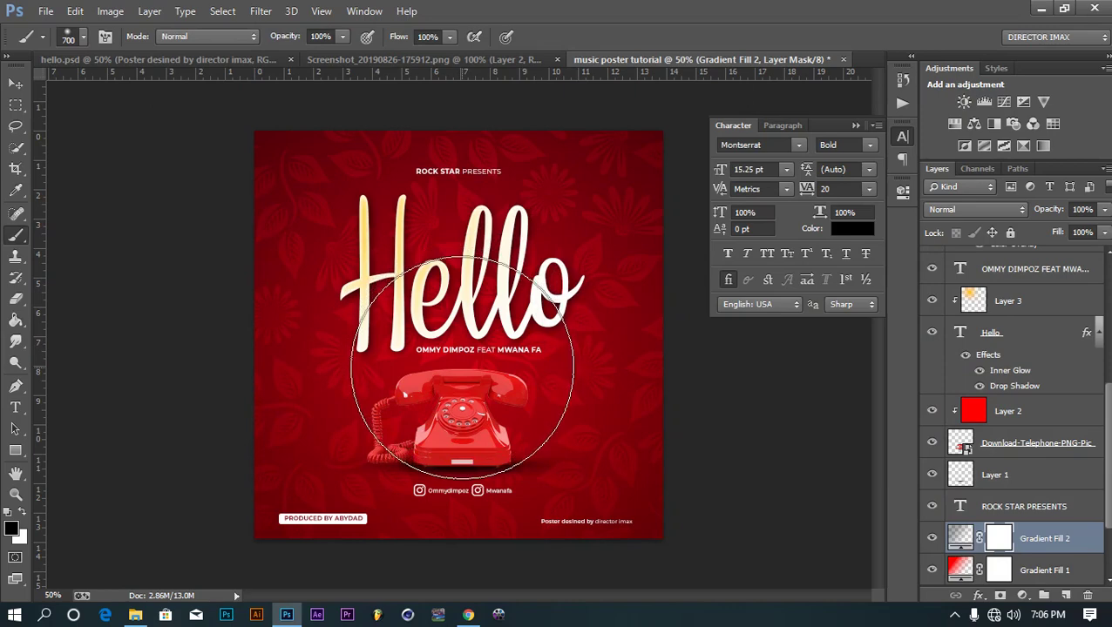
{"action": "key", "text": "bracketright"}
{"action": "left_click", "coordinate": [460, 353]}
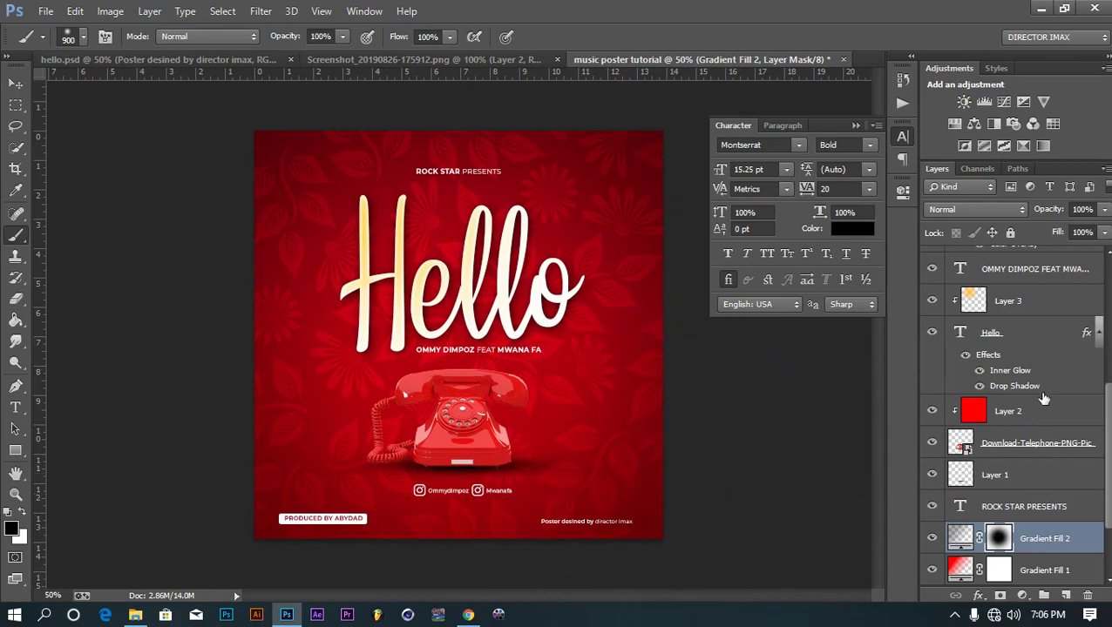
{"action": "scroll", "coordinate": [1044, 398], "scroll_direction": "up", "scroll_amount": 3}
{"action": "left_click", "coordinate": [1089, 493]}
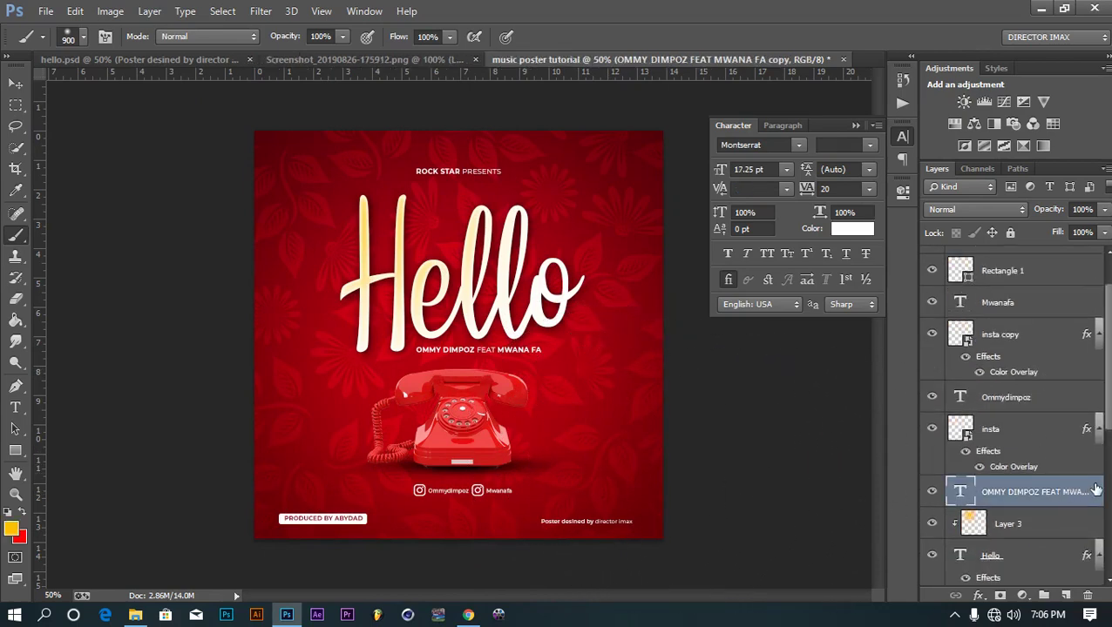
Step: Add a Drop Shadow with adjusted size to the OMMY DIMPOZ FEAT MWANA FA text layer
{"action": "double_click", "coordinate": [1074, 491]}
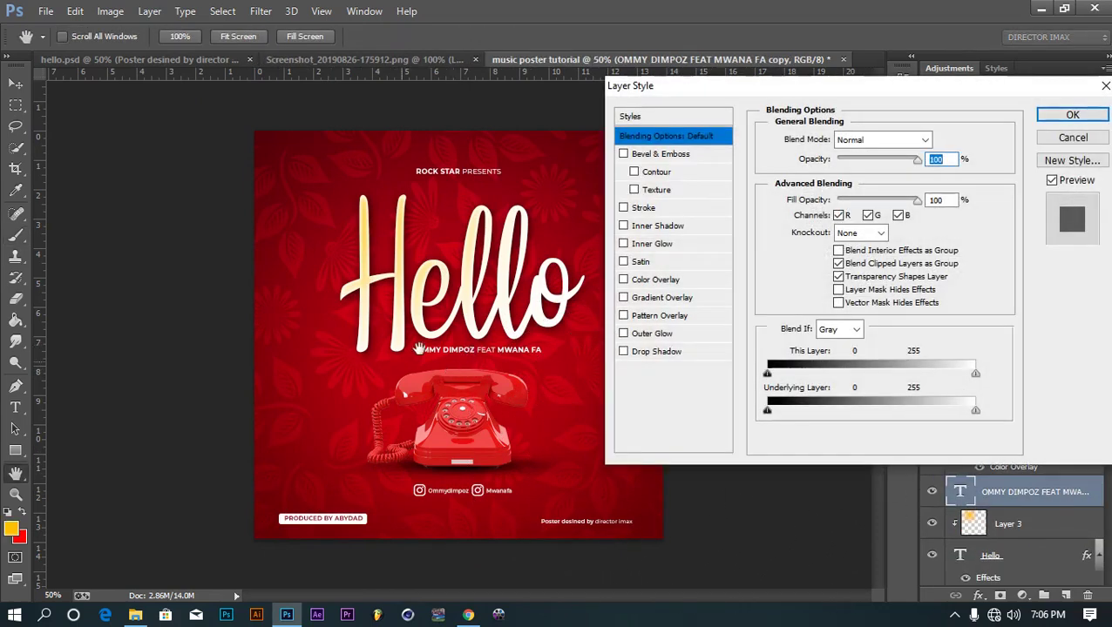
{"action": "left_click", "coordinate": [650, 353]}
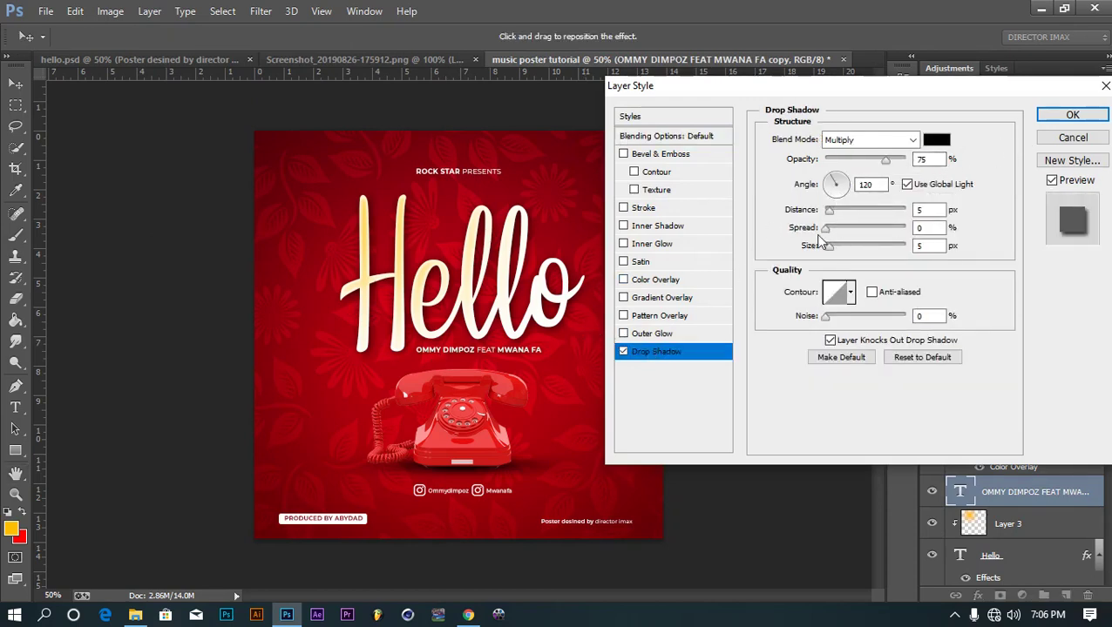
{"action": "left_click_drag", "start_coordinate": [810, 250], "coordinate": [809, 249]}
{"action": "left_click", "coordinate": [807, 212]}
{"action": "type", "text": "2"}
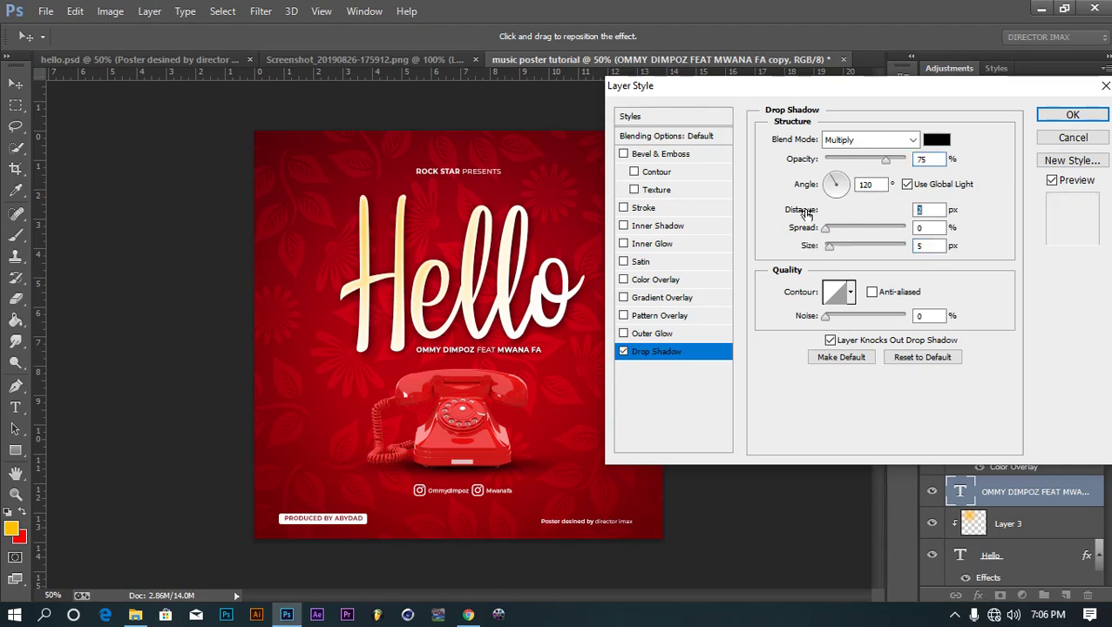
{"action": "left_click", "coordinate": [1072, 115]}
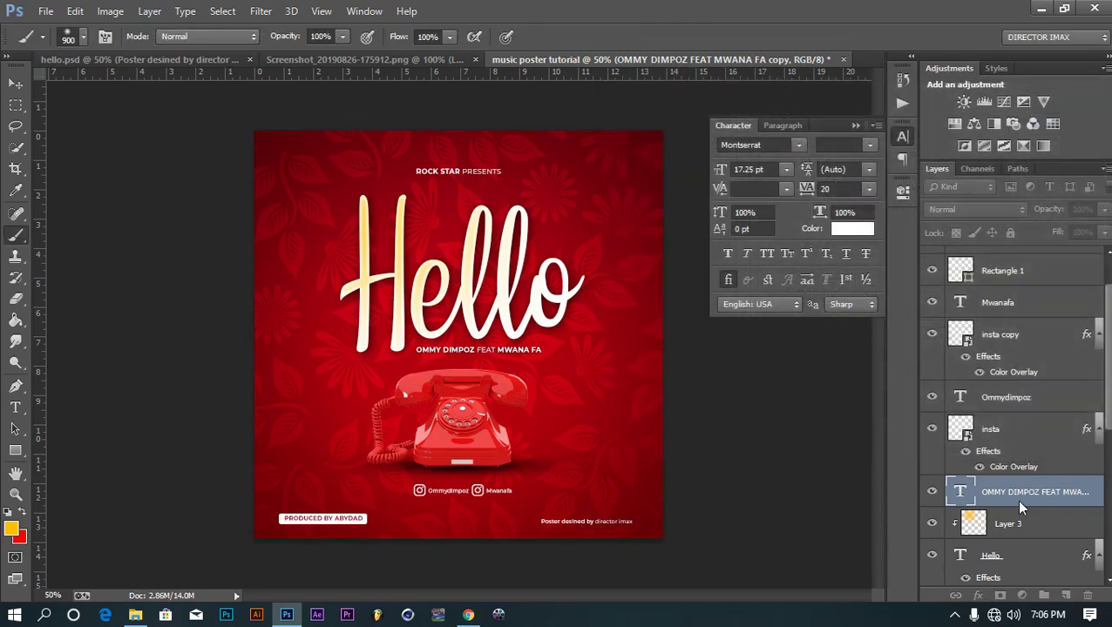
Step: Copy that layer style and paste it onto the designer credit text layer
{"action": "right_click", "coordinate": [1015, 499]}
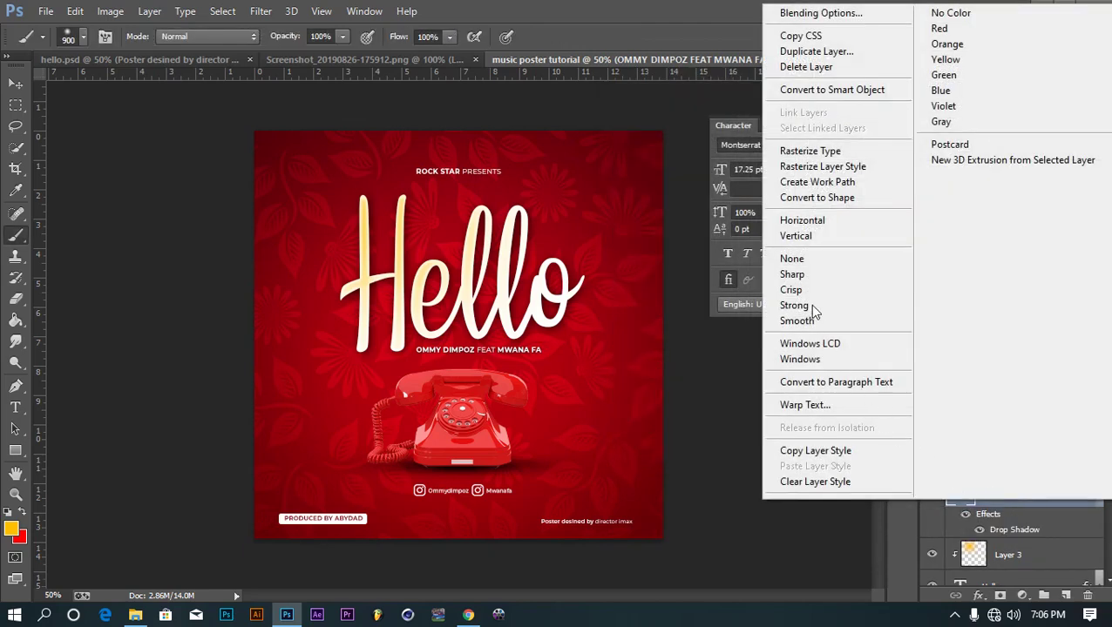
{"action": "left_click", "coordinate": [820, 450]}
{"action": "left_click", "coordinate": [1031, 401]}
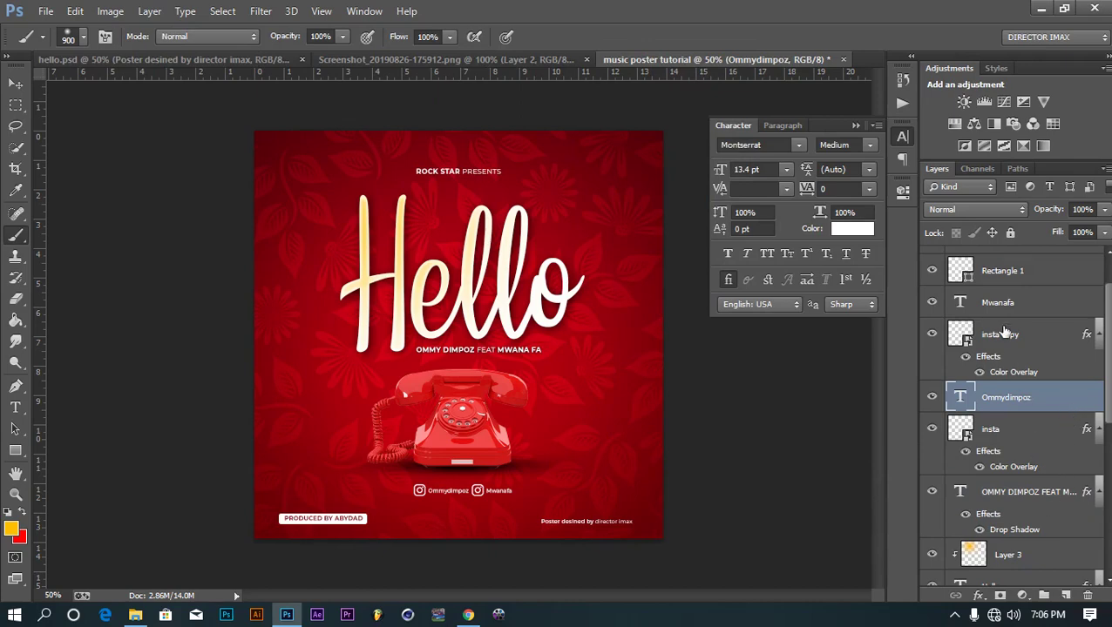
{"action": "scroll", "coordinate": [1021, 326], "scroll_direction": "up", "scroll_amount": 2}
{"action": "right_click", "coordinate": [1044, 266]}
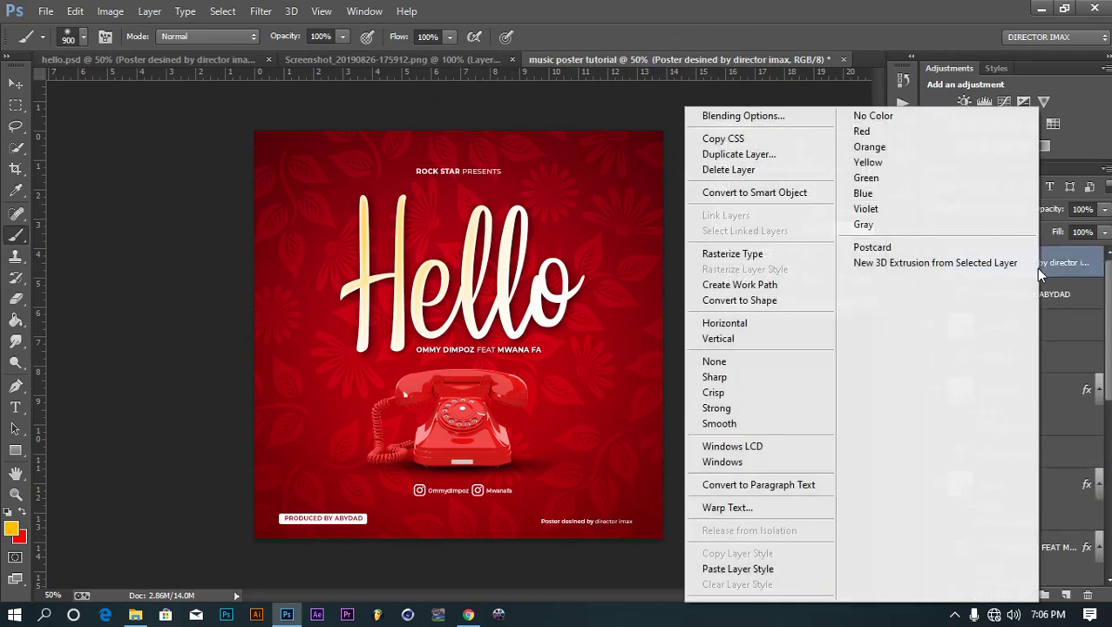
{"action": "left_click", "coordinate": [743, 552]}
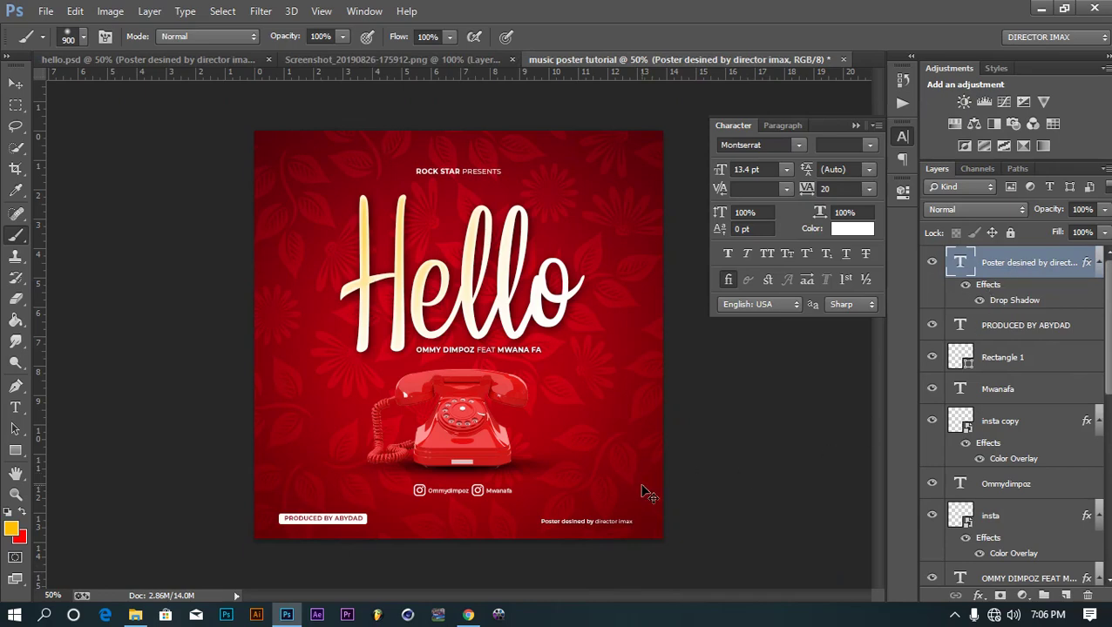
Step: Paste the copied drop shadow style onto the Mwanafa and Ommydimpoz handle layers
{"action": "key", "text": "ctrl+plus"}
{"action": "key", "text": "ctrl+plus"}
{"action": "key", "text": "ctrl+plus"}
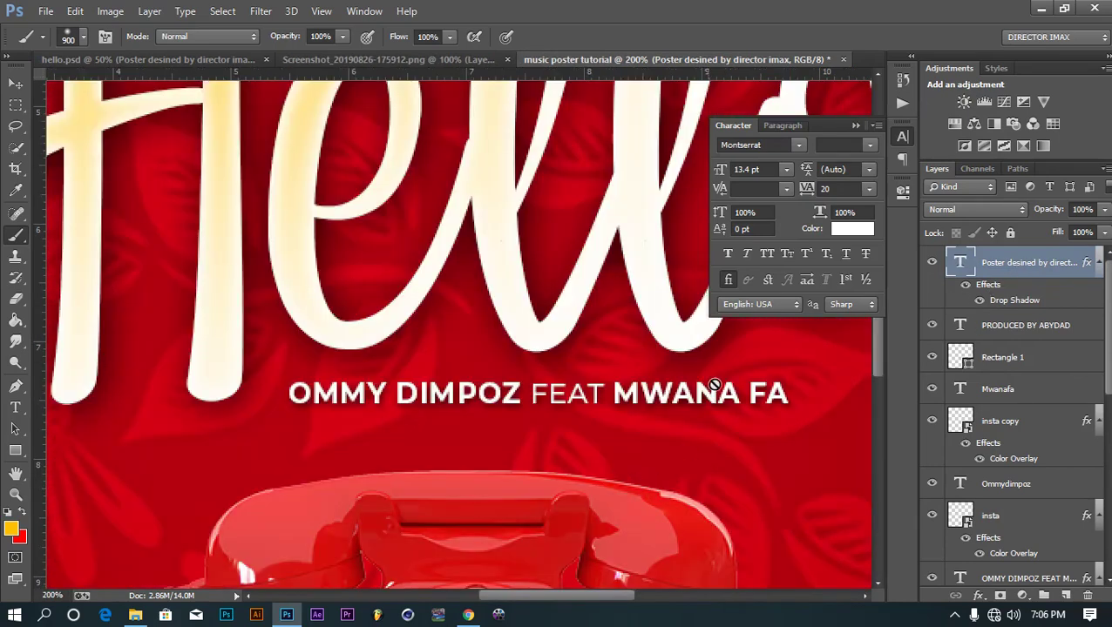
{"action": "scroll", "coordinate": [633, 323], "scroll_direction": "down", "scroll_amount": 10}
{"action": "scroll", "coordinate": [647, 402], "scroll_direction": "down", "scroll_amount": 2}
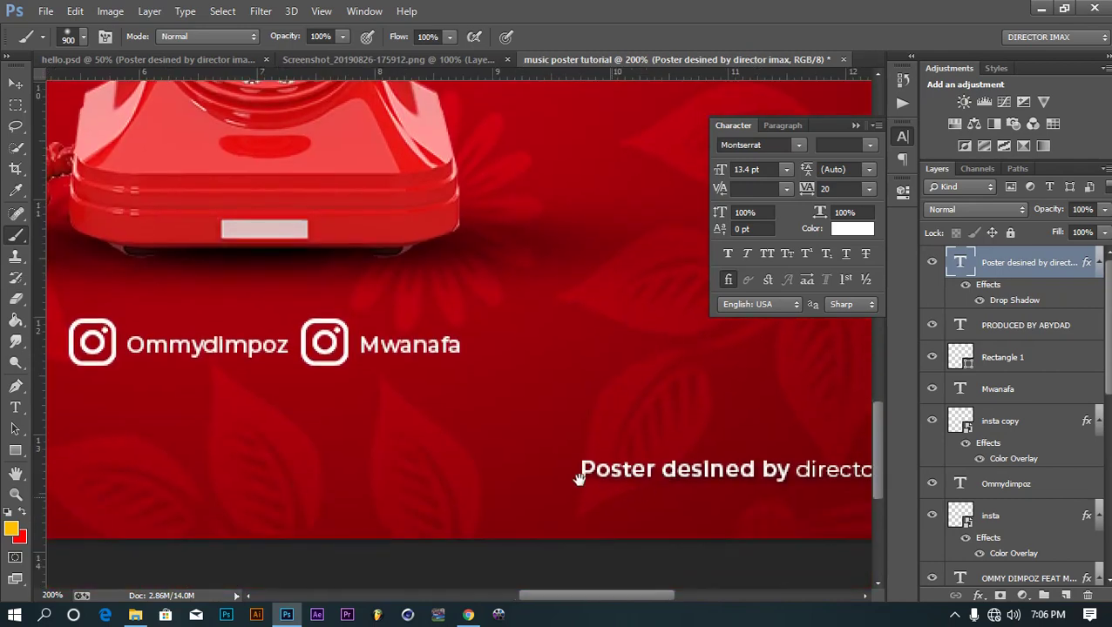
{"action": "left_click_drag", "start_coordinate": [378, 368], "coordinate": [505, 382]}
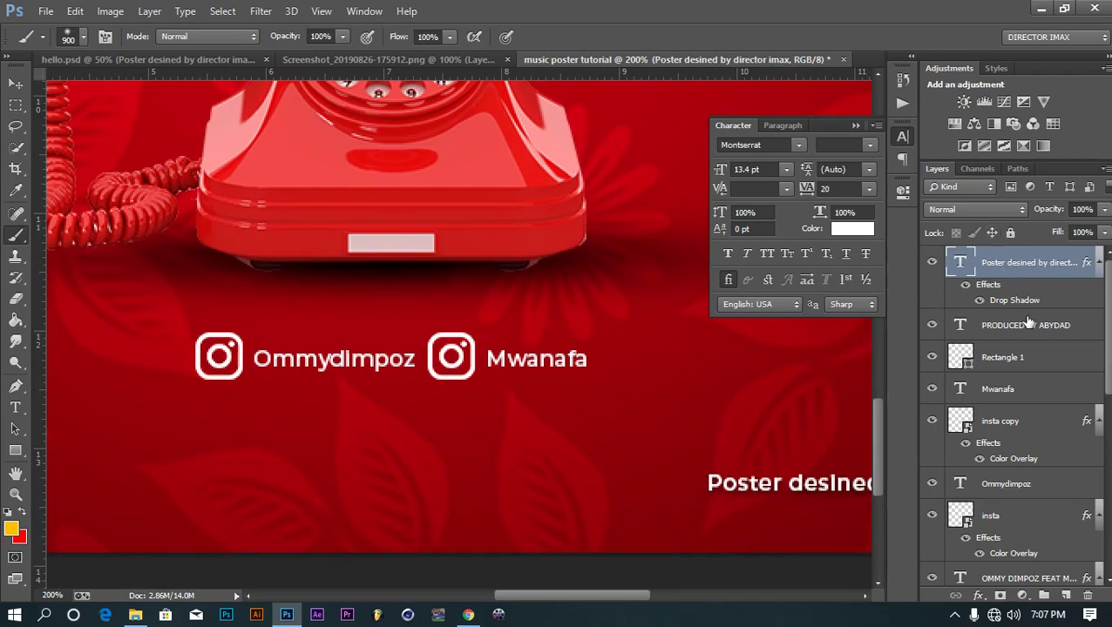
{"action": "right_click", "coordinate": [1045, 386]}
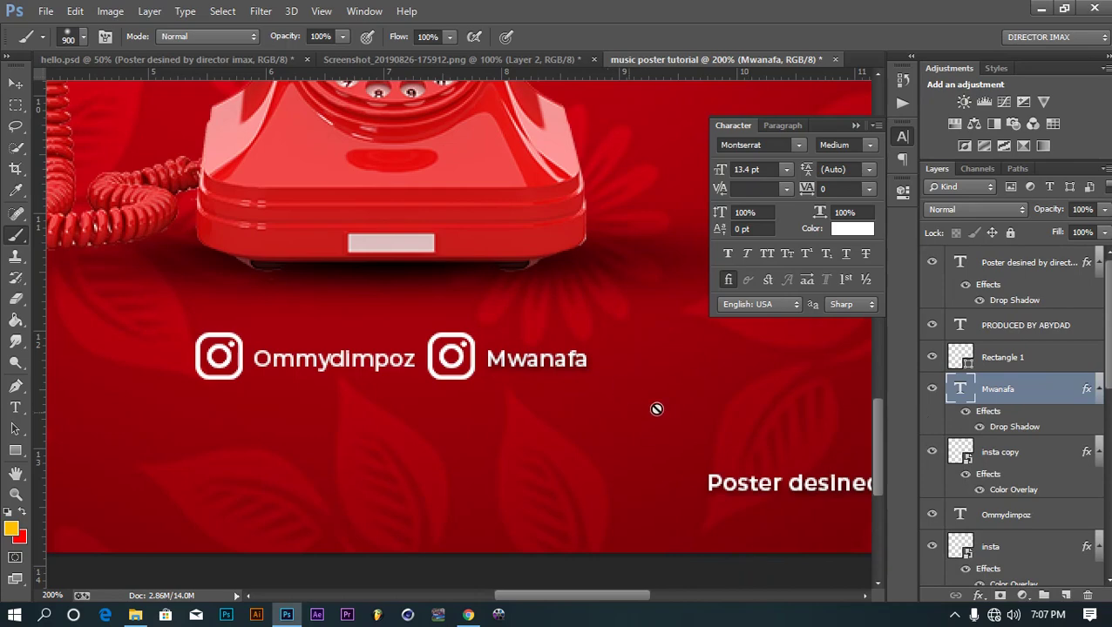
{"action": "right_click", "coordinate": [1017, 517]}
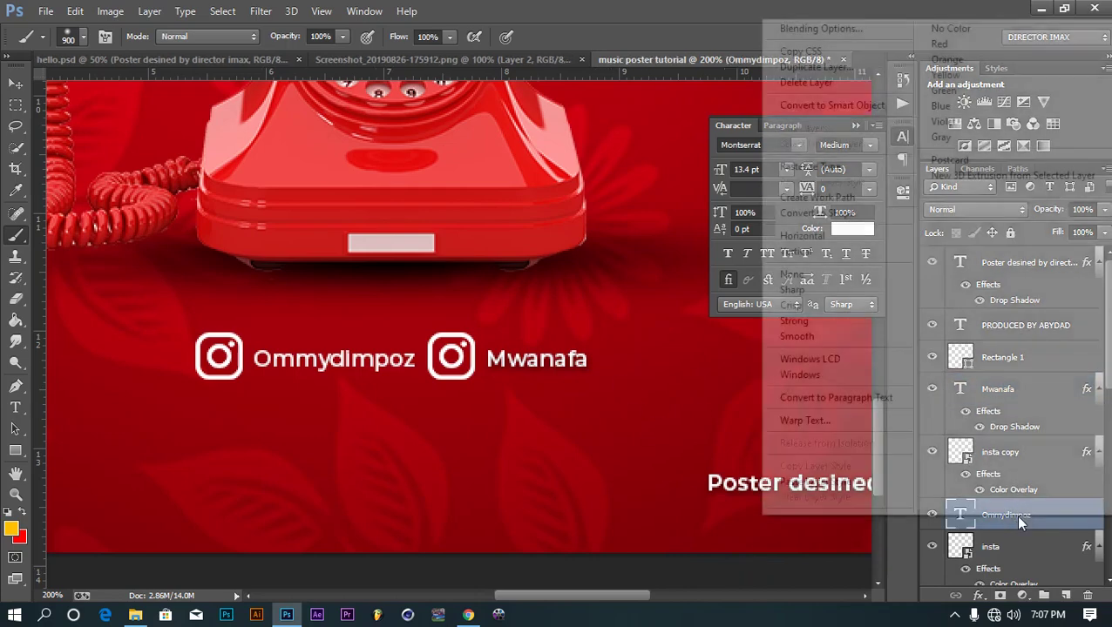
{"action": "left_click", "coordinate": [826, 482]}
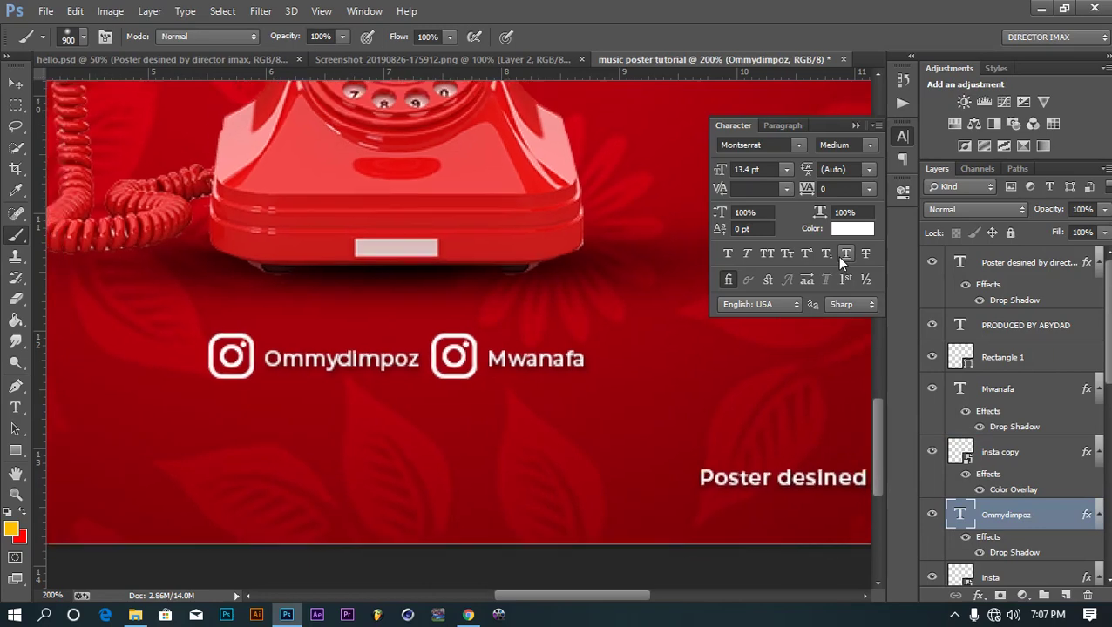
{"action": "key", "text": "ctrl+minus"}
{"action": "key", "text": "ctrl+minus"}
{"action": "key", "text": "ctrl+minus"}
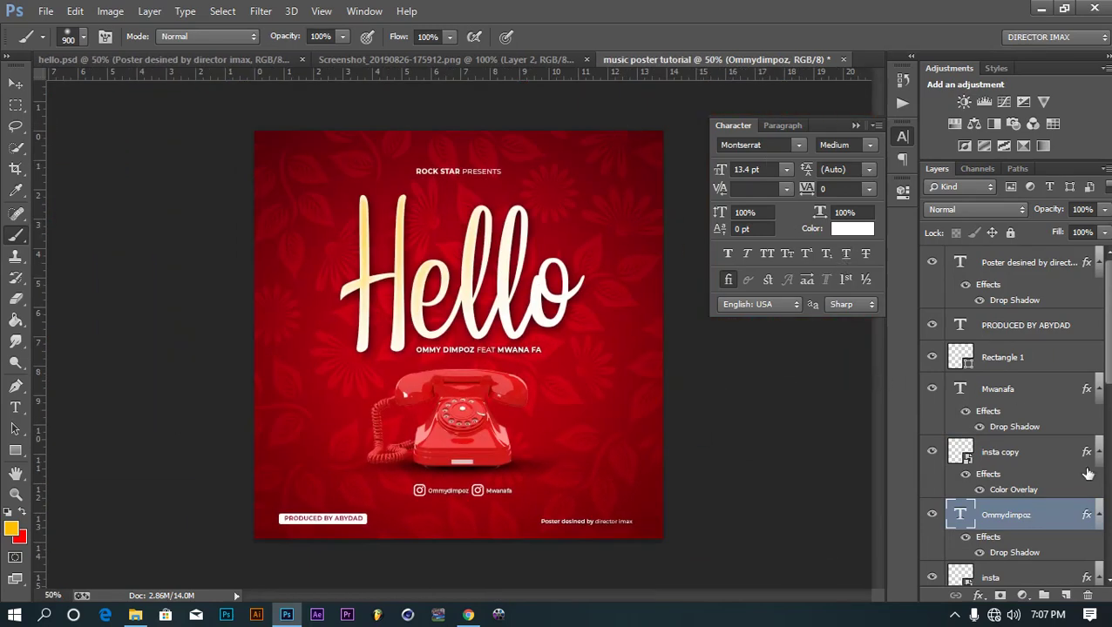
{"action": "left_click_drag", "start_coordinate": [1107, 357], "coordinate": [1109, 552]}
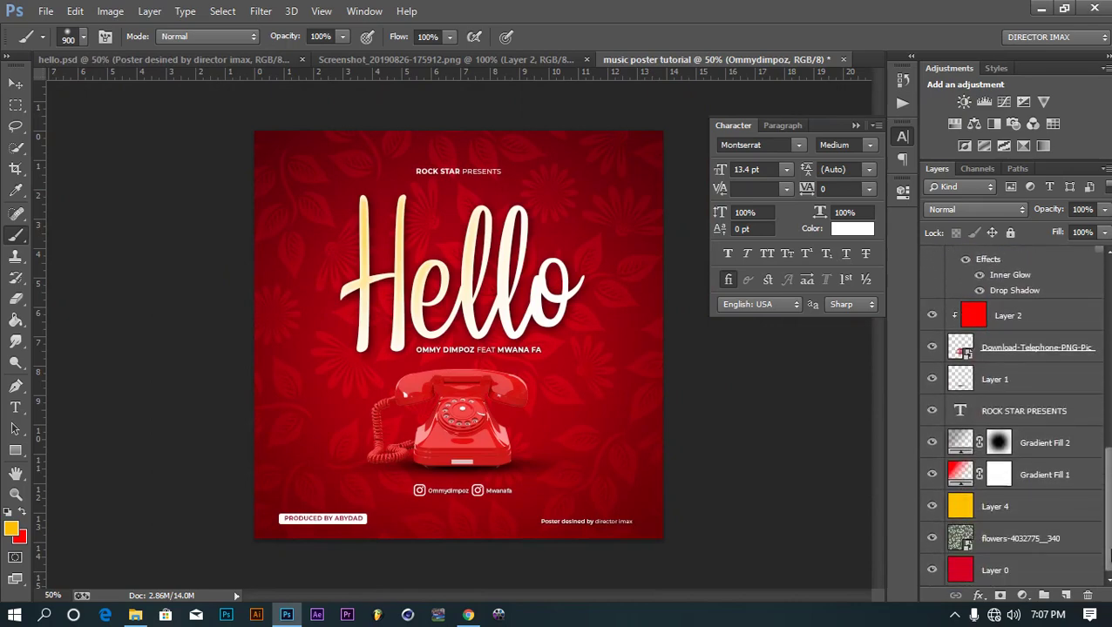